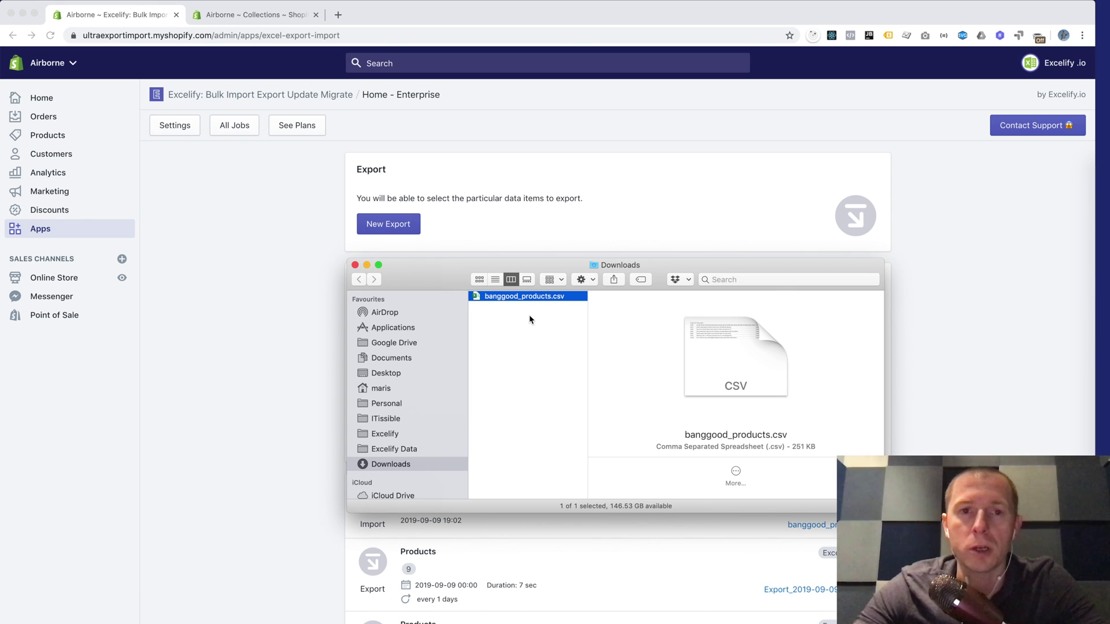
Arrange the Downloads Finder window beside the Excelify import page
{"action": "left_click_drag", "start_coordinate": [431, 273], "coordinate": [580, 267]}
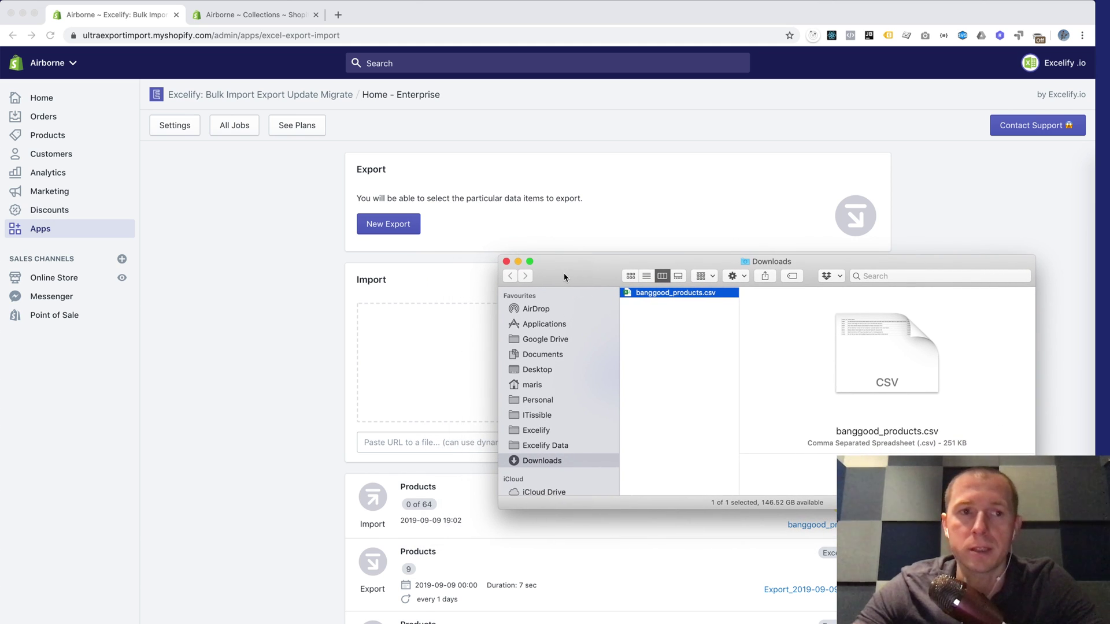
{"action": "left_click", "coordinate": [290, 263]}
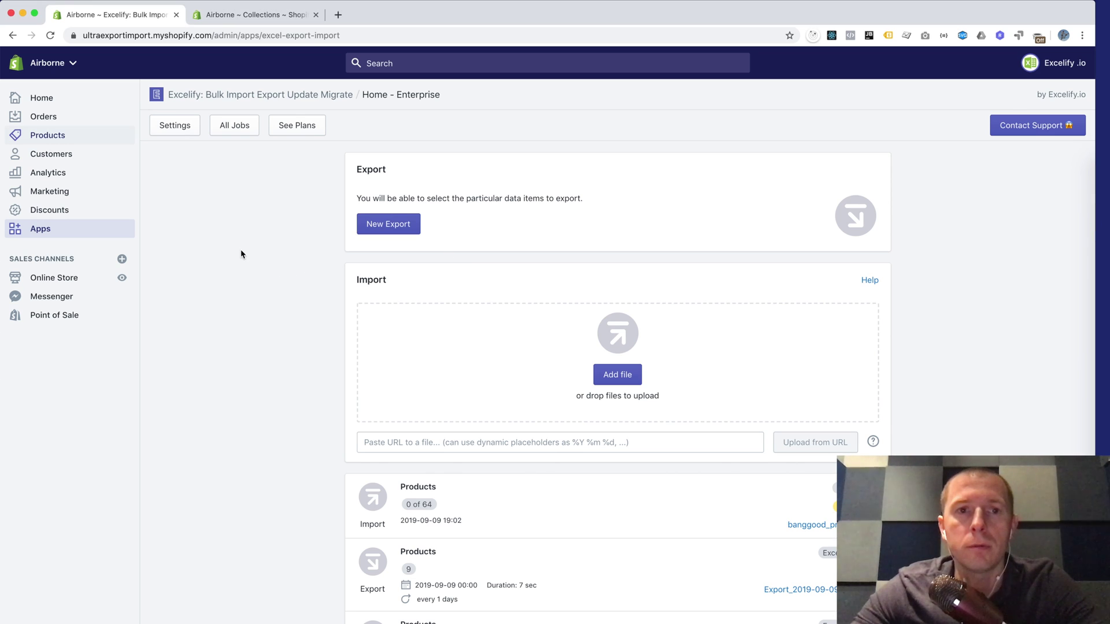
{"action": "scroll", "coordinate": [333, 318], "scroll_direction": "down", "scroll_amount": 5}
{"action": "scroll", "coordinate": [332, 319], "scroll_direction": "up", "scroll_amount": 5}
{"action": "left_click", "coordinate": [1094, 174]}
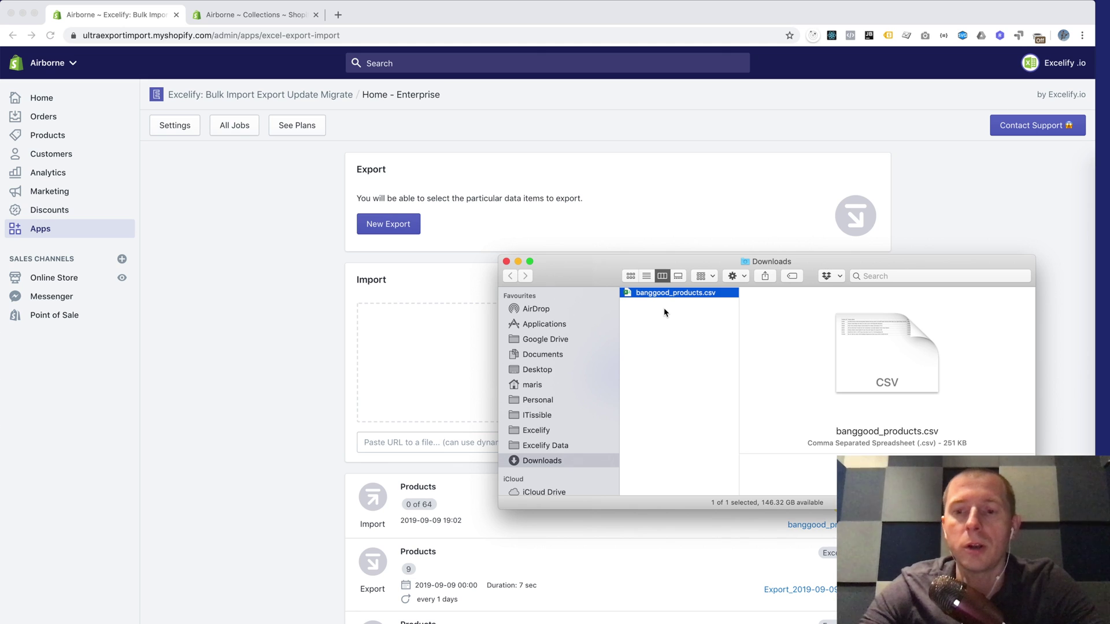
Rename banggood_products.csv to banggood_products_1233.csv and drop it into Excelify's Import area
{"action": "key", "text": "Return"}
{"action": "key", "text": "shift+Right"}
{"action": "key", "text": "shift+Right"}
{"action": "key", "text": "shift+Right"}
{"action": "key", "text": "shift+Right"}
{"action": "key", "text": "shift+Right"}
{"action": "key", "text": "shift+Right"}
{"action": "key", "text": "shift+Right"}
{"action": "key", "text": "shift+Right"}
{"action": "key", "text": "shift+Right"}
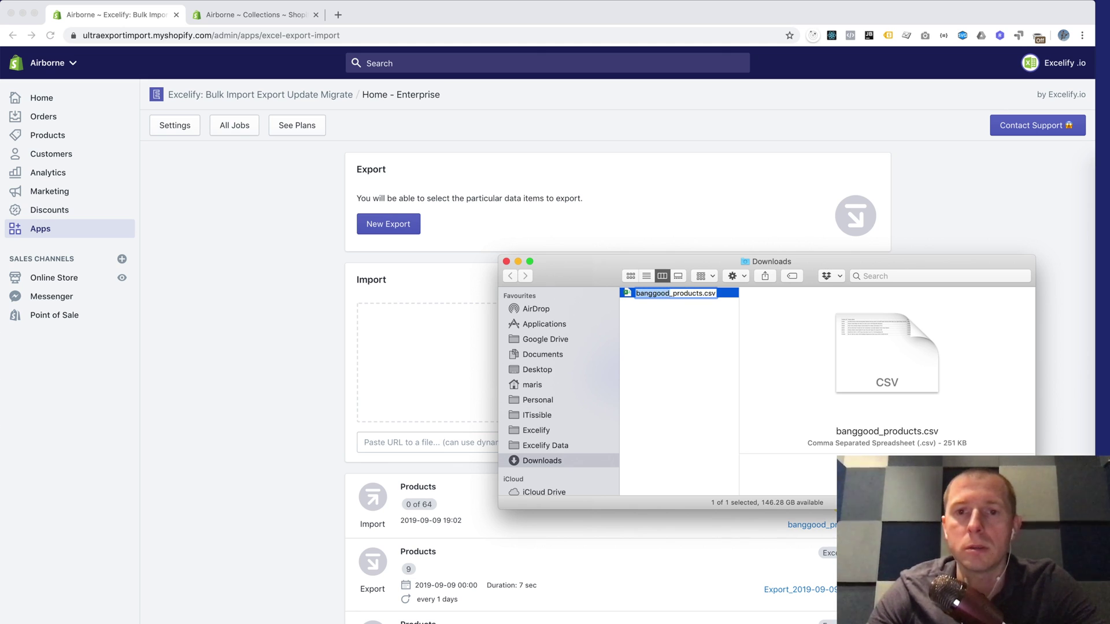
{"action": "key", "text": "Right"}
{"action": "key", "text": "shift+Right"}
{"action": "key", "text": "shift+Right"}
{"action": "key", "text": "shift+Right"}
{"action": "key", "text": "shift+Right"}
{"action": "key", "text": "shift+Right"}
{"action": "key", "text": "shift+Right"}
{"action": "key", "text": "shift+Right"}
{"action": "key", "text": "shift+Right"}
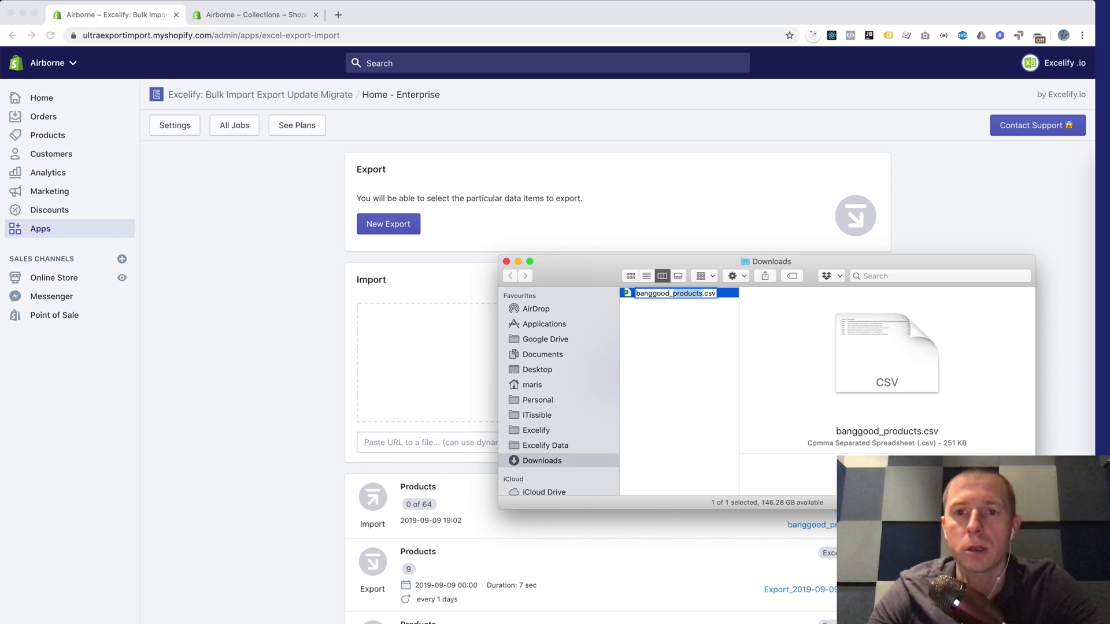
{"action": "left_click", "coordinate": [671, 318]}
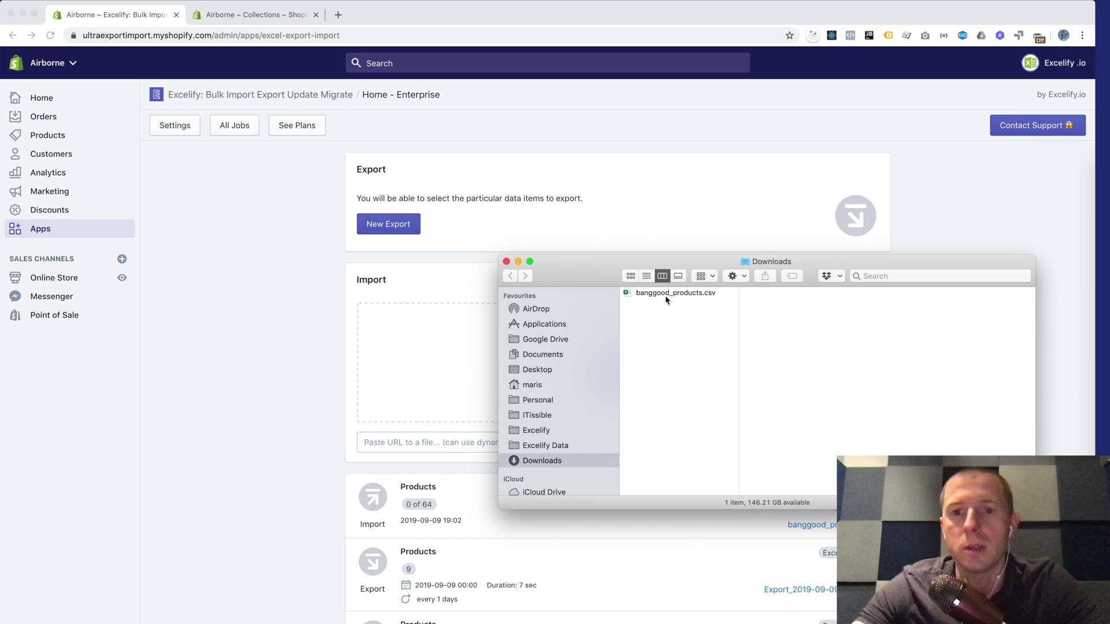
{"action": "left_click", "coordinate": [665, 294]}
{"action": "key", "text": "Return"}
{"action": "key", "text": "Right"}
{"action": "type", "text": "_1233"}
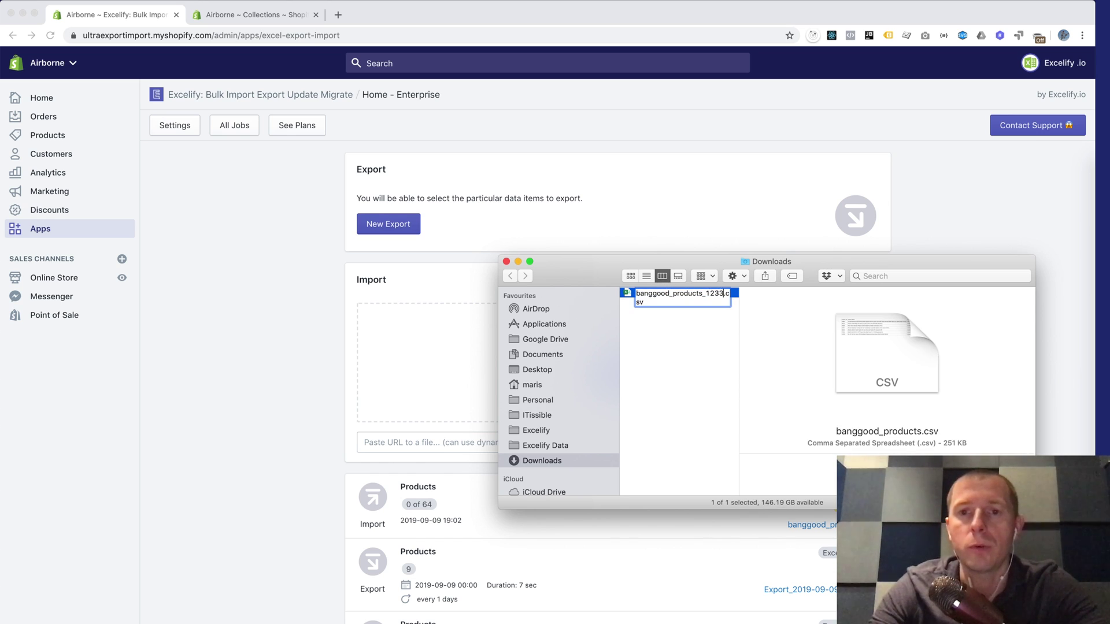
{"action": "key", "text": "Return"}
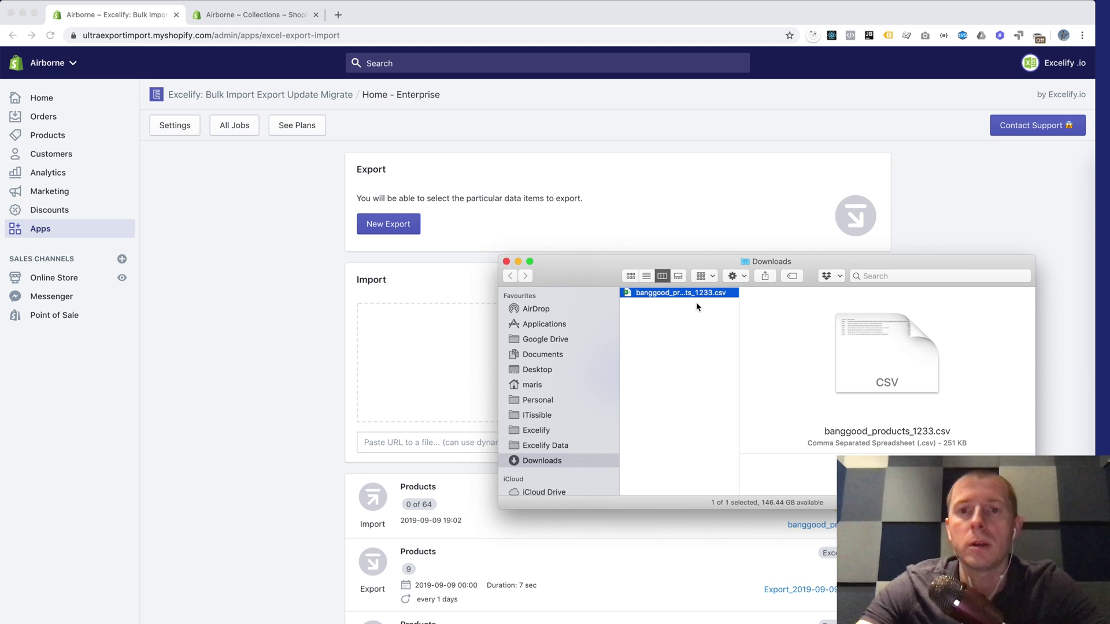
{"action": "double_click", "coordinate": [740, 305]}
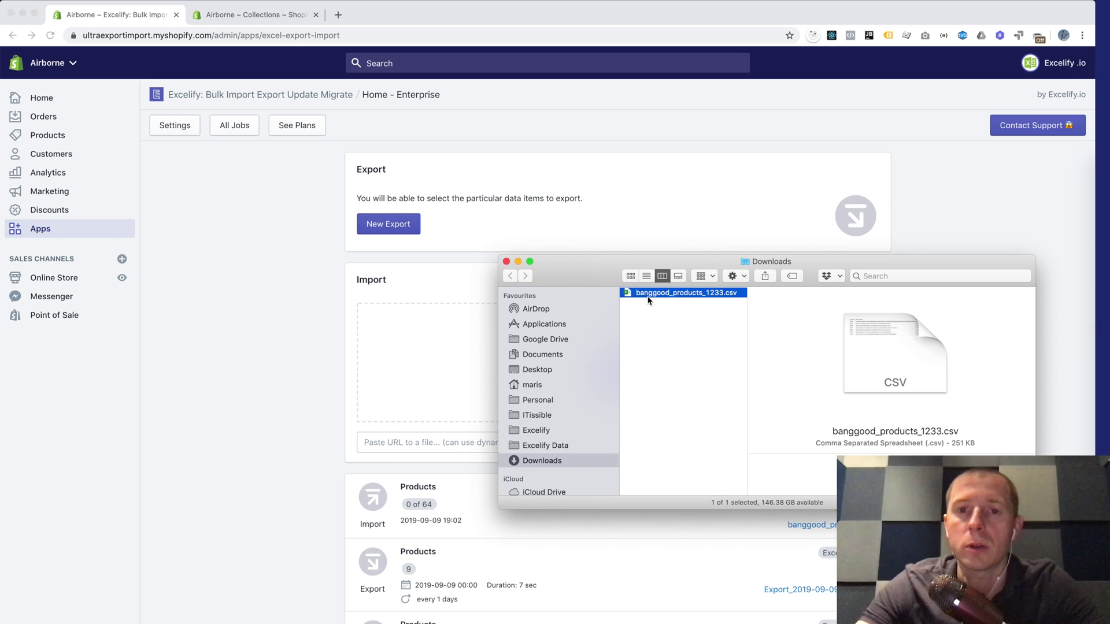
{"action": "left_click_drag", "start_coordinate": [661, 297], "coordinate": [375, 283]}
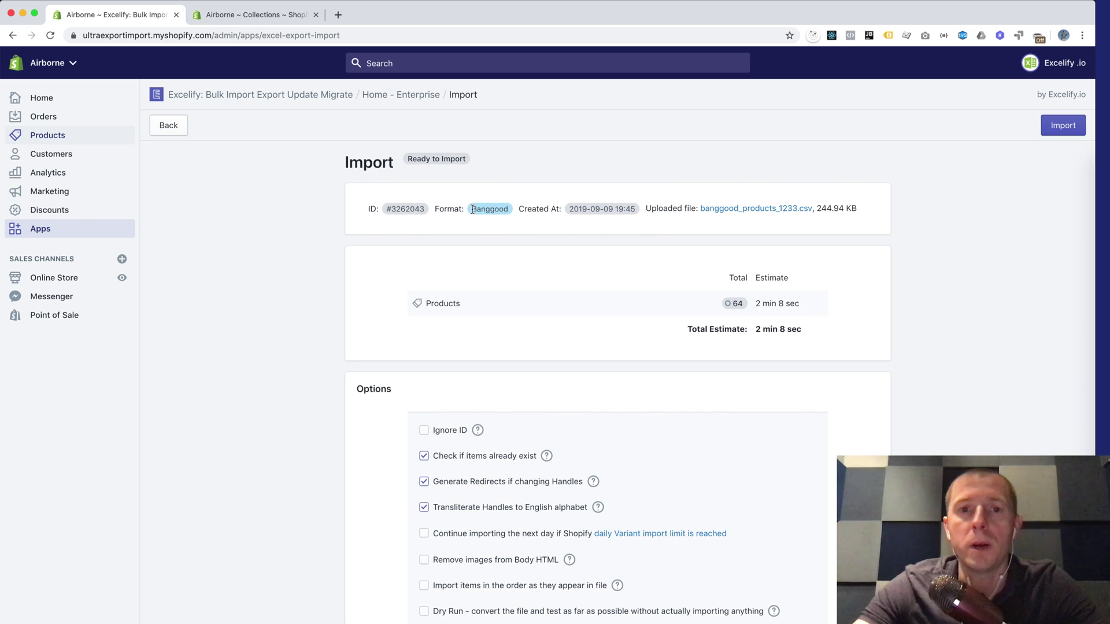
Confirm the detected Banggood format and 64-product count, then tick the Dry Run option
{"action": "left_click_drag", "start_coordinate": [472, 209], "coordinate": [508, 210]}
{"action": "left_click", "coordinate": [507, 214]}
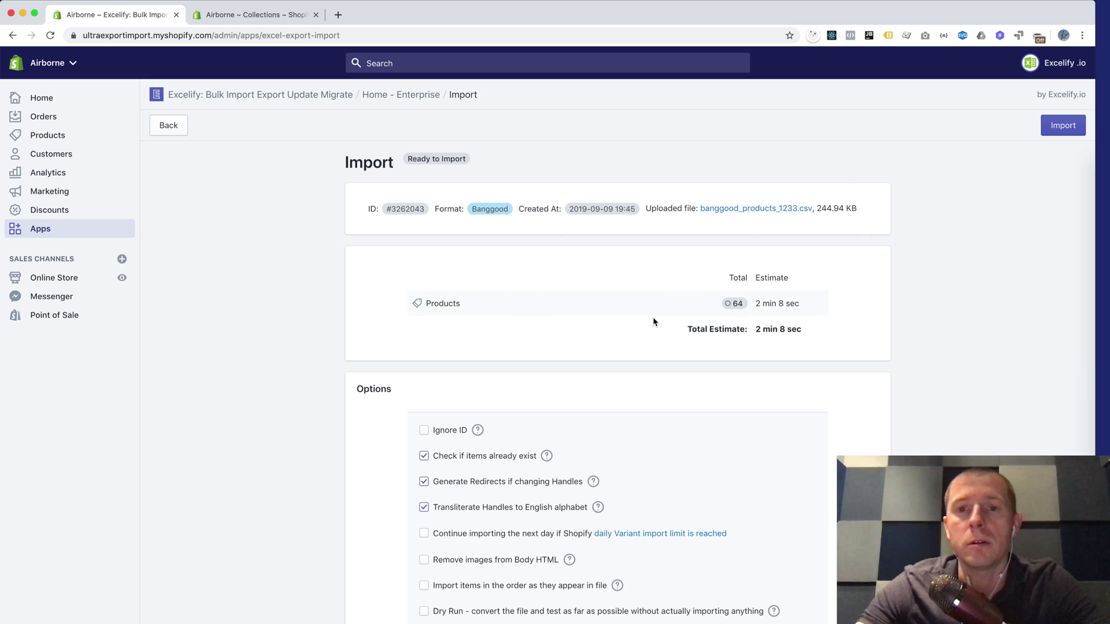
{"action": "scroll", "coordinate": [639, 334], "scroll_direction": "down", "scroll_amount": 3}
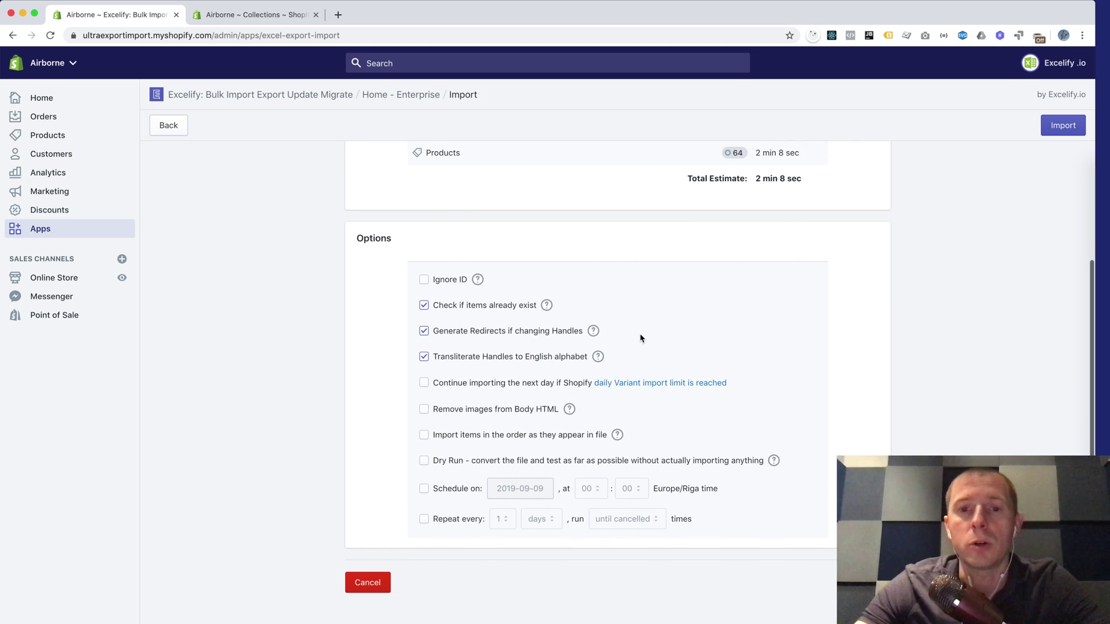
{"action": "scroll", "coordinate": [640, 333], "scroll_direction": "up", "scroll_amount": 3}
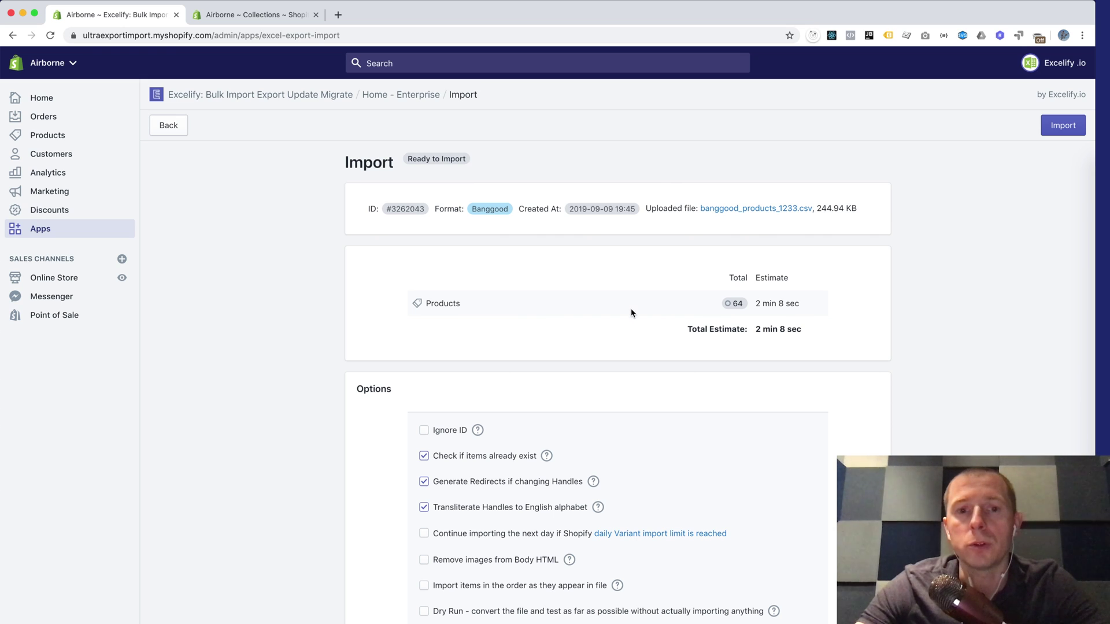
{"action": "scroll", "coordinate": [630, 307], "scroll_direction": "down", "scroll_amount": 3}
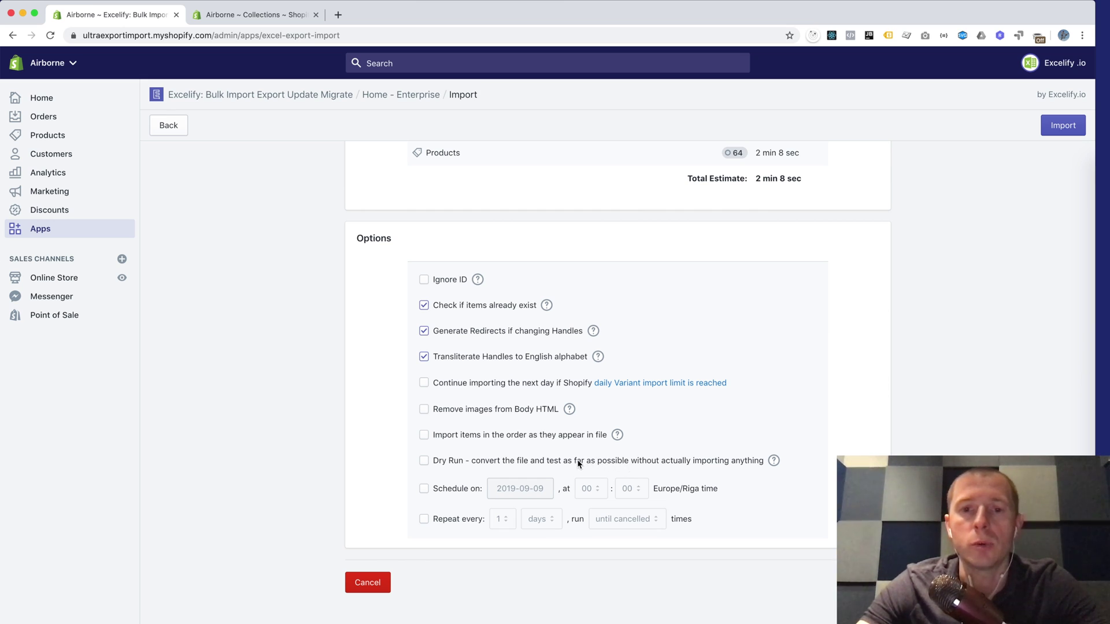
{"action": "left_click", "coordinate": [437, 463]}
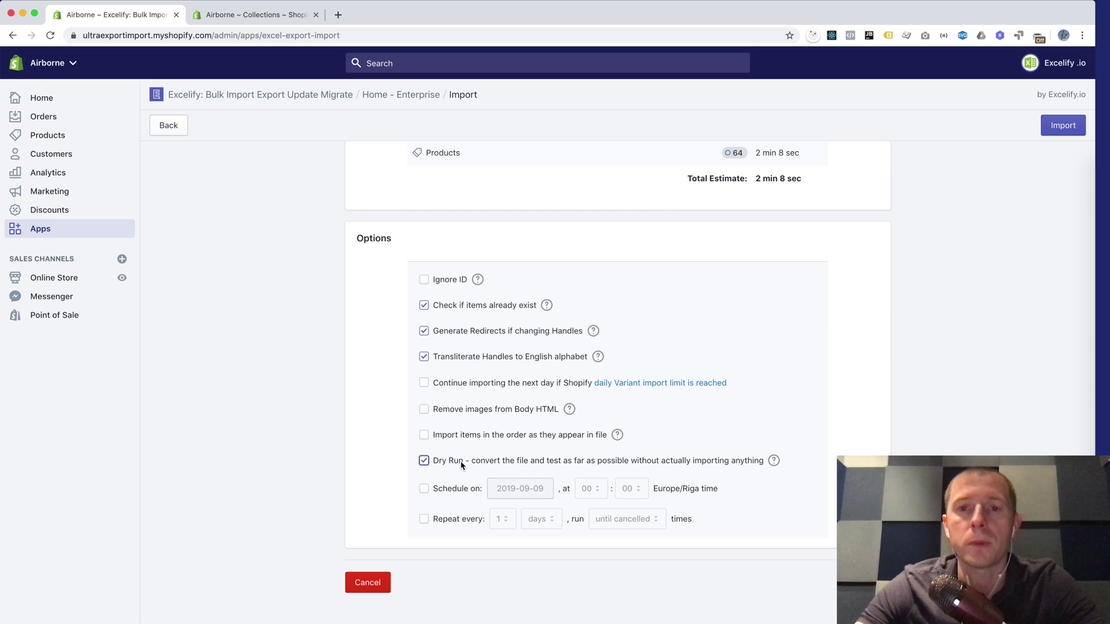
{"action": "scroll", "coordinate": [462, 465], "scroll_direction": "up", "scroll_amount": 5}
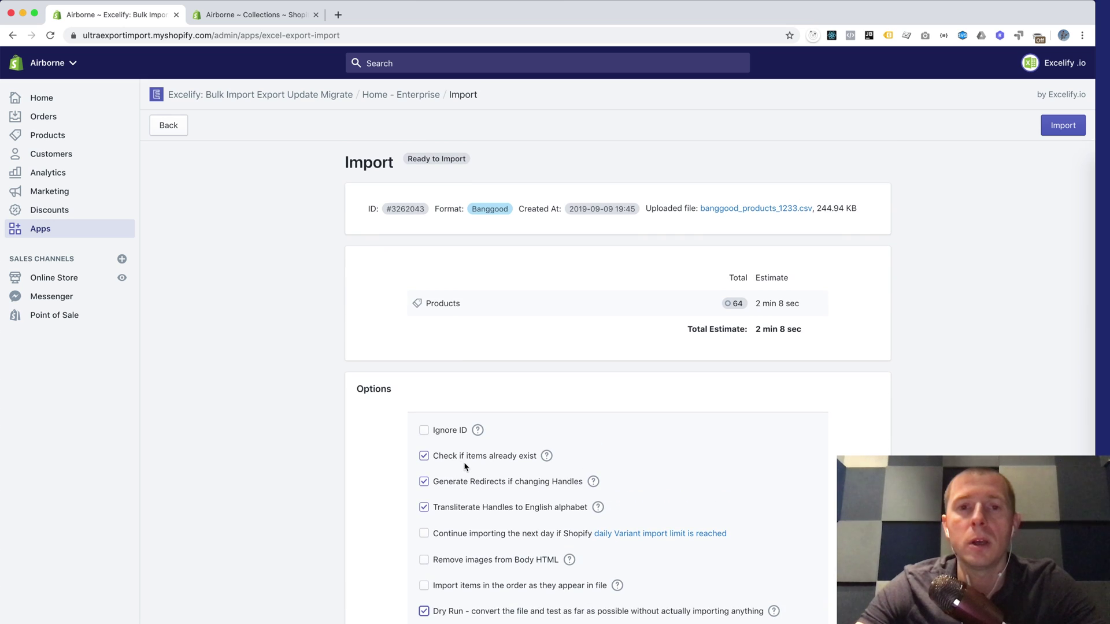
{"action": "scroll", "coordinate": [466, 467], "scroll_direction": "down", "scroll_amount": 3}
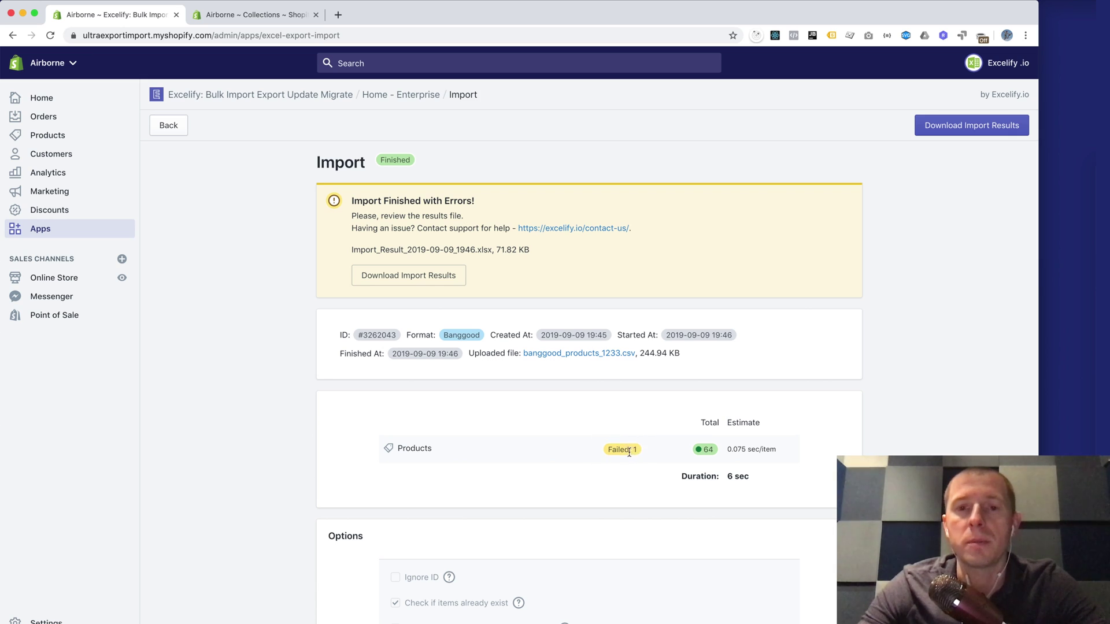
Download the Import_Result_2019-09-09_1946.xlsx results file after the import finishes with one failure
{"action": "left_click", "coordinate": [403, 281]}
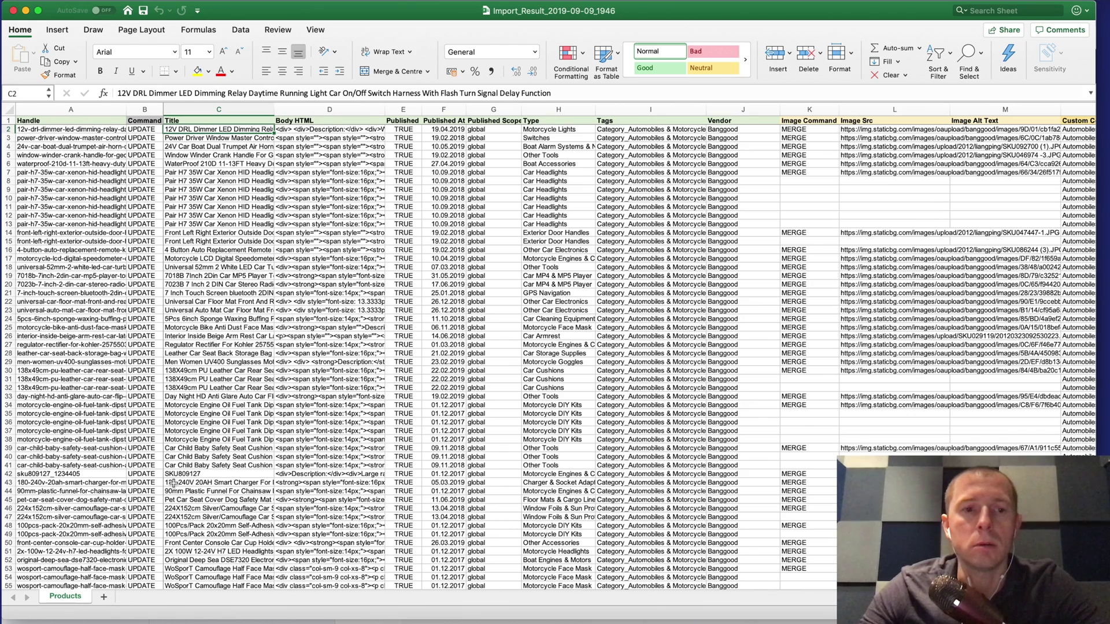
Look over the Products sheet's Handle, Command and Title columns
{"action": "double_click", "coordinate": [65, 598]}
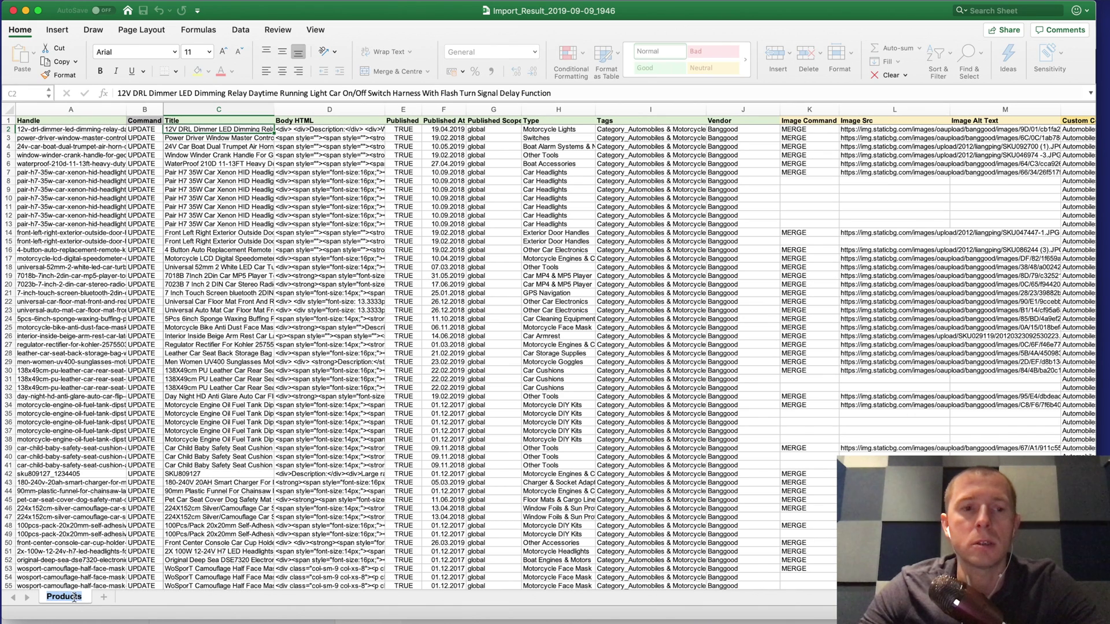
{"action": "left_click", "coordinate": [95, 552]}
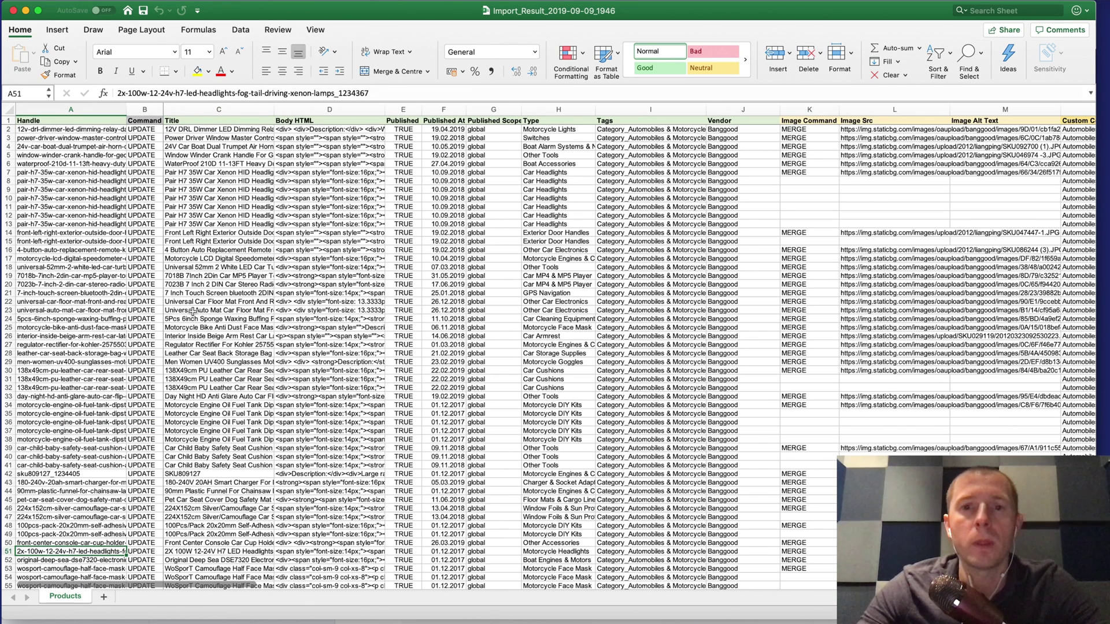
{"action": "left_click", "coordinate": [82, 121]}
{"action": "left_click_drag", "start_coordinate": [79, 132], "coordinate": [79, 190]}
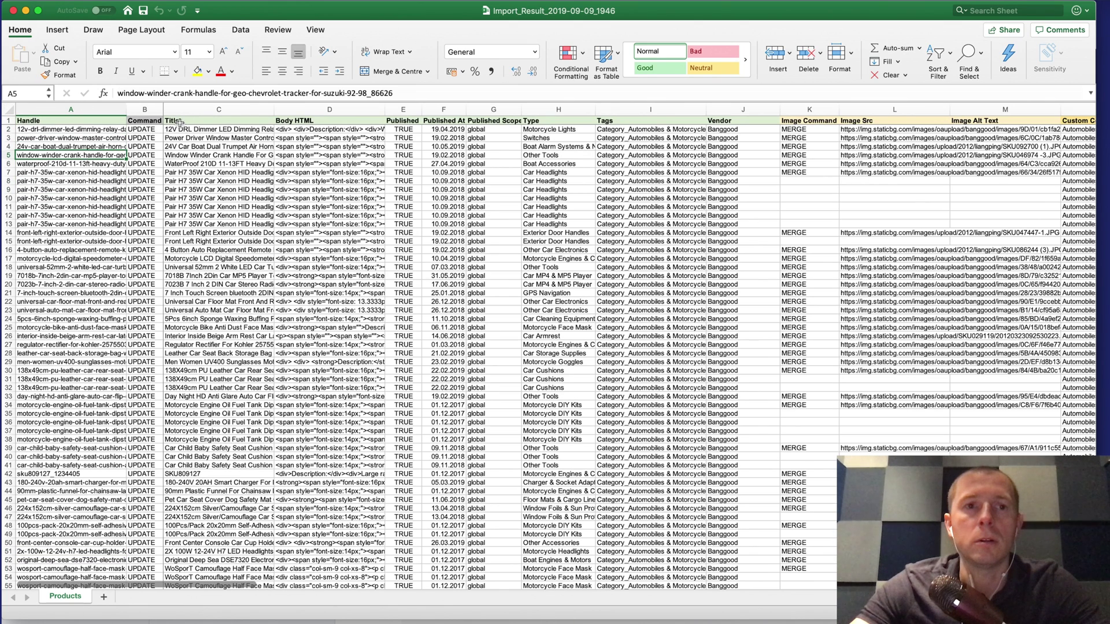
{"action": "left_click_drag", "start_coordinate": [191, 121], "coordinate": [203, 167]}
{"action": "left_click_drag", "start_coordinate": [149, 120], "coordinate": [149, 199]}
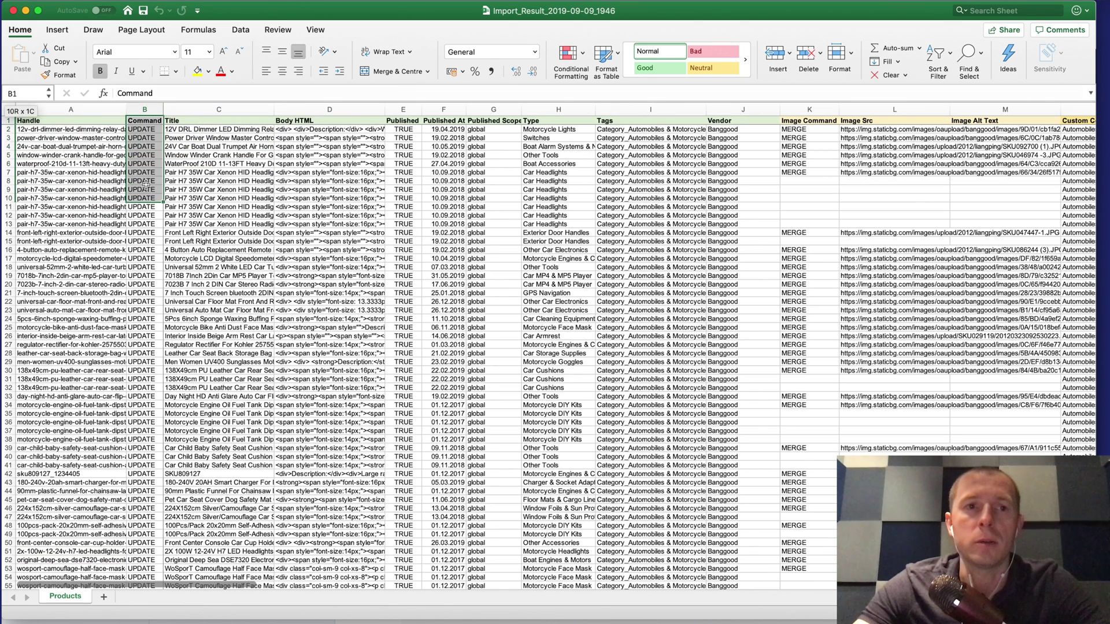
{"action": "left_click", "coordinate": [147, 163]}
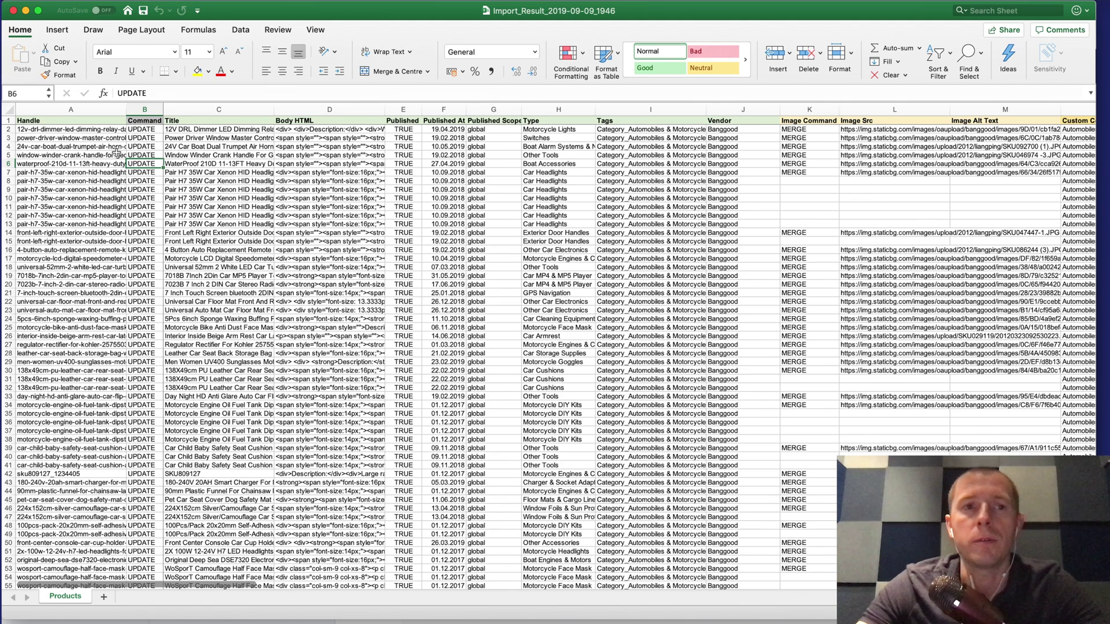
Widen column A and inspect the full product handles, starting with A2
{"action": "left_click_drag", "start_coordinate": [126, 110], "coordinate": [172, 110]}
{"action": "left_click", "coordinate": [140, 130]}
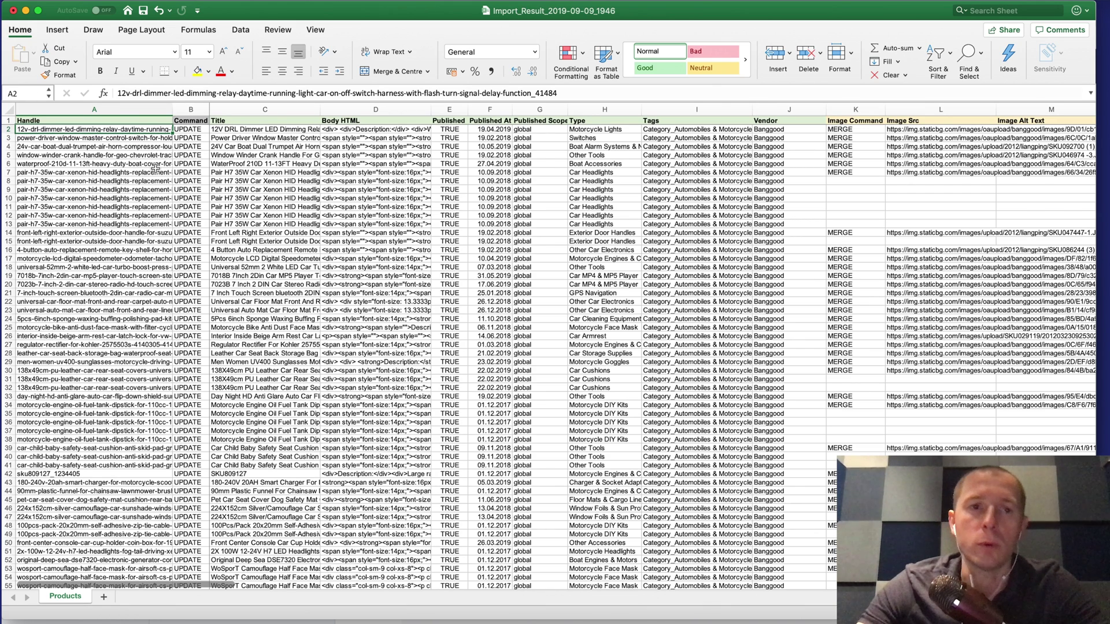
{"action": "left_click", "coordinate": [238, 130]}
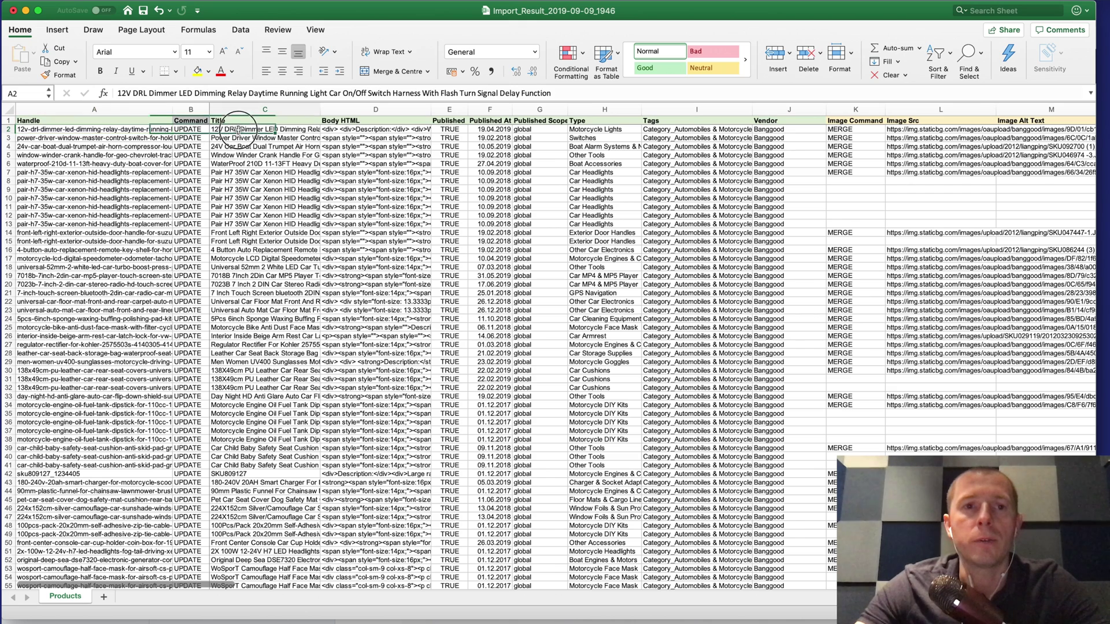
{"action": "left_click", "coordinate": [139, 129]}
{"action": "left_click_drag", "start_coordinate": [534, 93], "coordinate": [558, 93]}
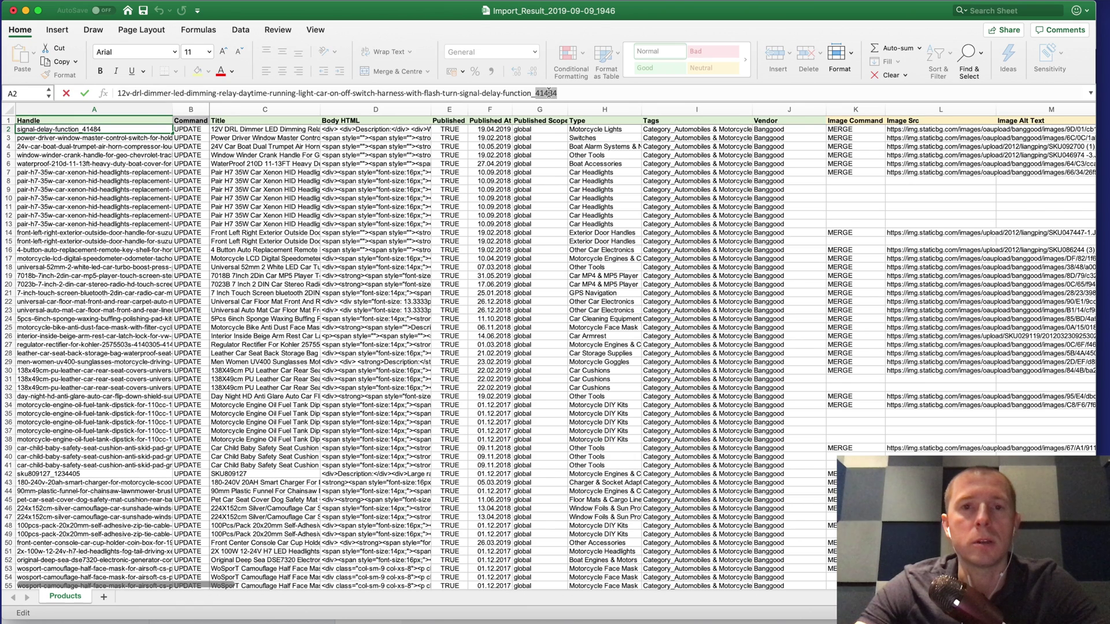
{"action": "key", "text": "Escape"}
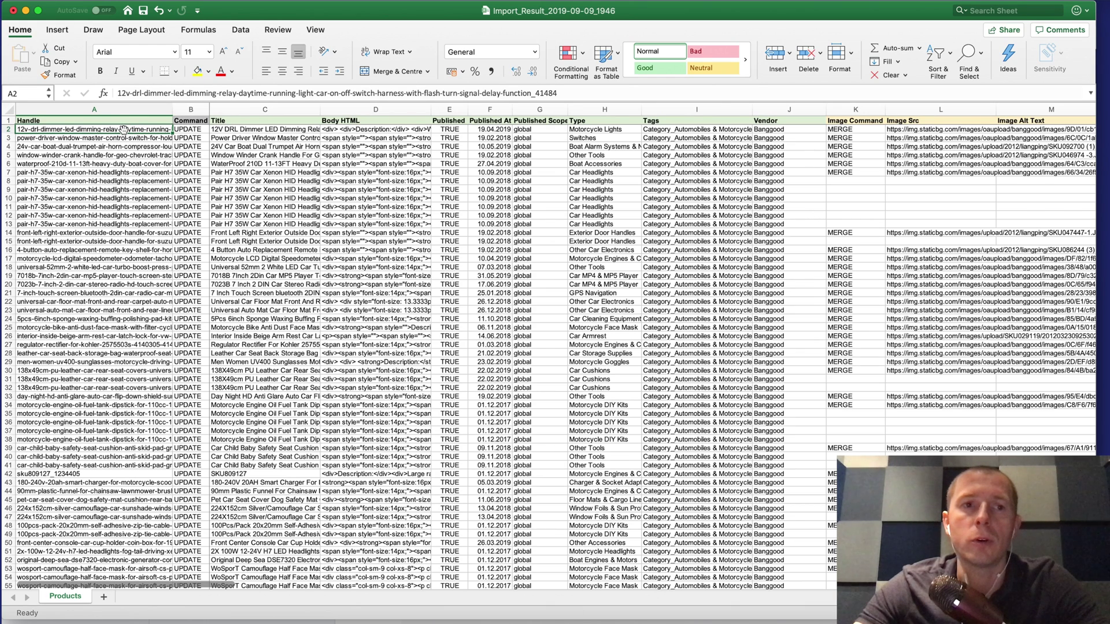
{"action": "left_click_drag", "start_coordinate": [123, 129], "coordinate": [115, 280]}
{"action": "left_click", "coordinate": [107, 215]}
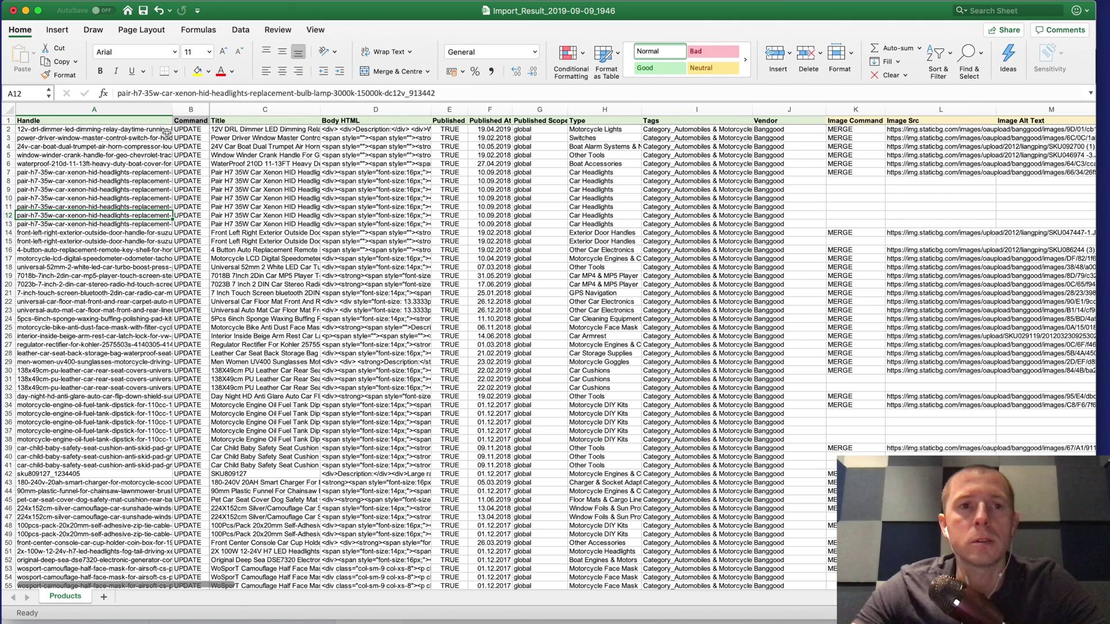
View the Body HTML description markup in cell D2
{"action": "left_click", "coordinate": [377, 130]}
{"action": "double_click", "coordinate": [376, 130]}
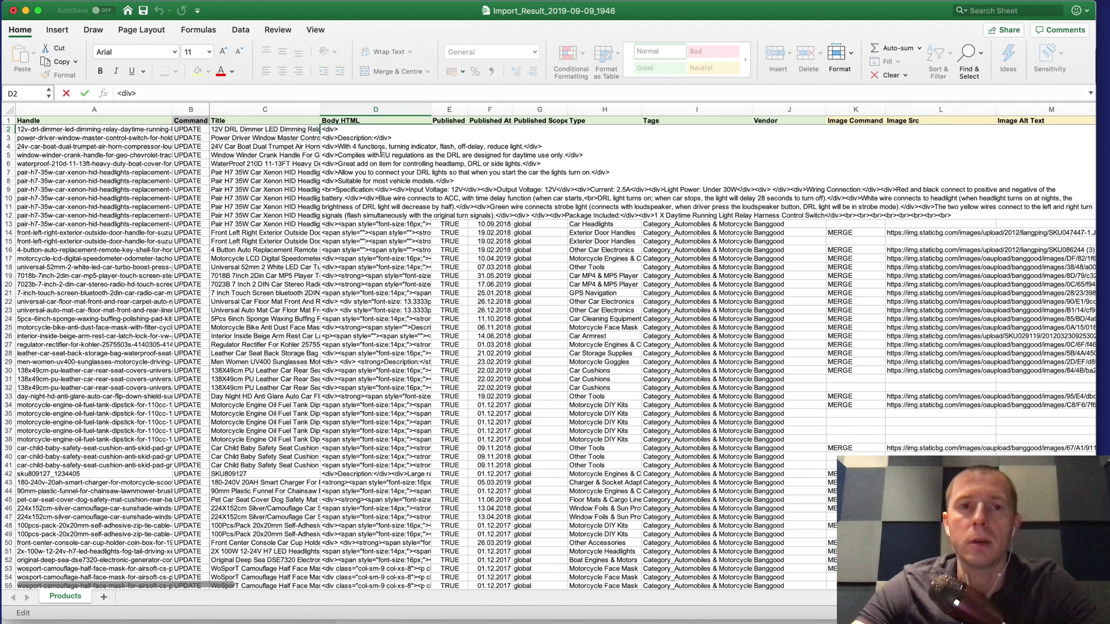
{"action": "left_click_drag", "start_coordinate": [334, 137], "coordinate": [382, 191]}
{"action": "left_click", "coordinate": [408, 200]}
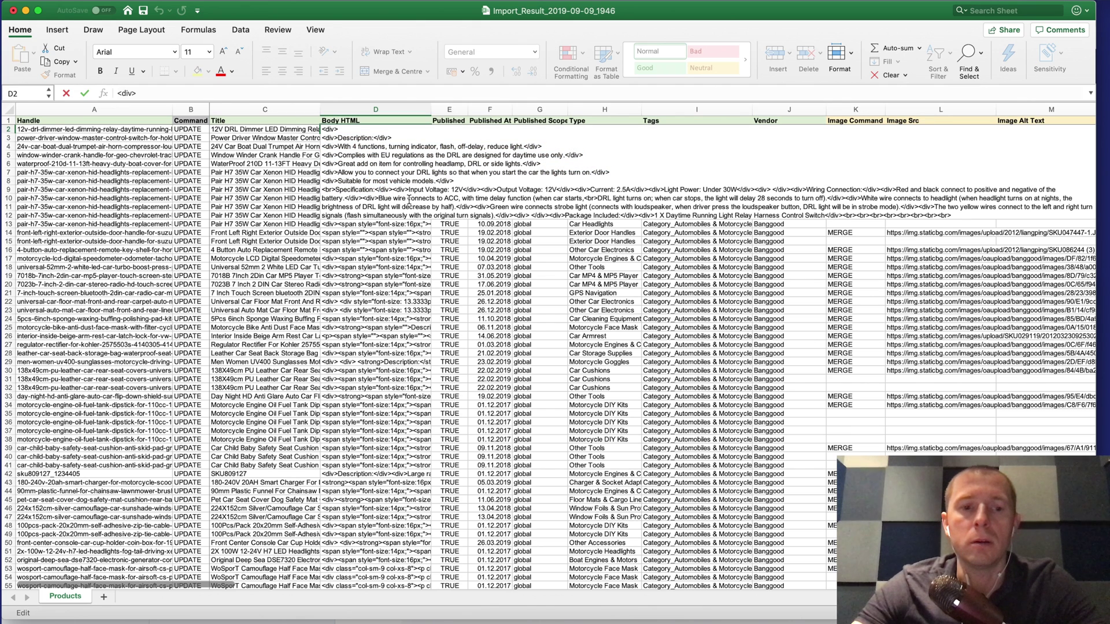
{"action": "left_click", "coordinate": [292, 163]}
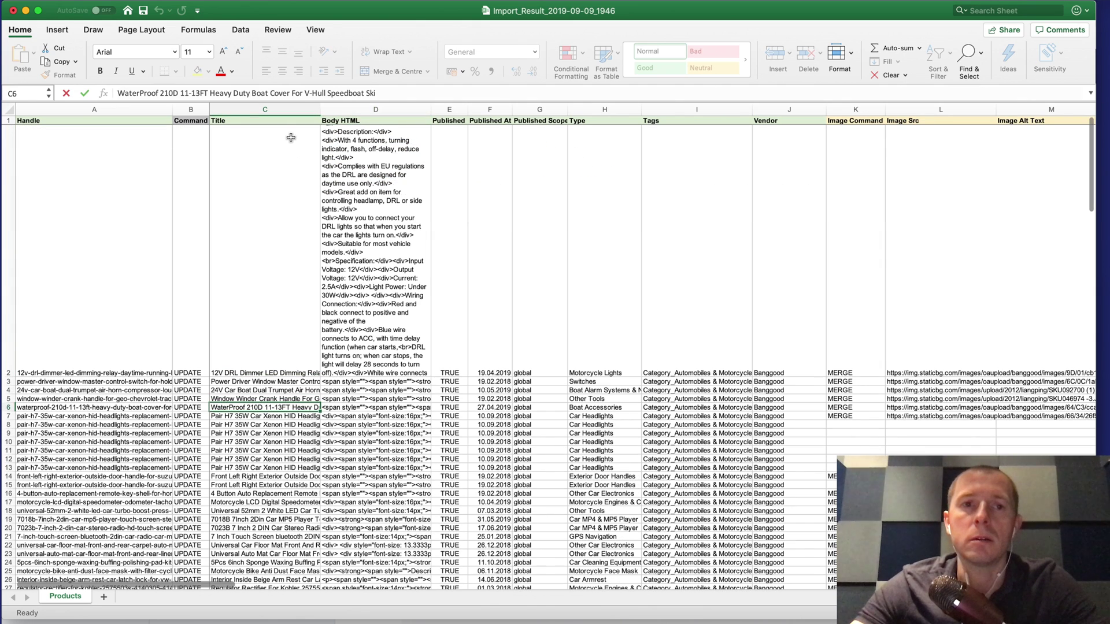
{"action": "left_click", "coordinate": [375, 168]}
{"action": "left_click_drag", "start_coordinate": [432, 109], "coordinate": [528, 109]}
{"action": "left_click_drag", "start_coordinate": [8, 377], "coordinate": [9, 156]}
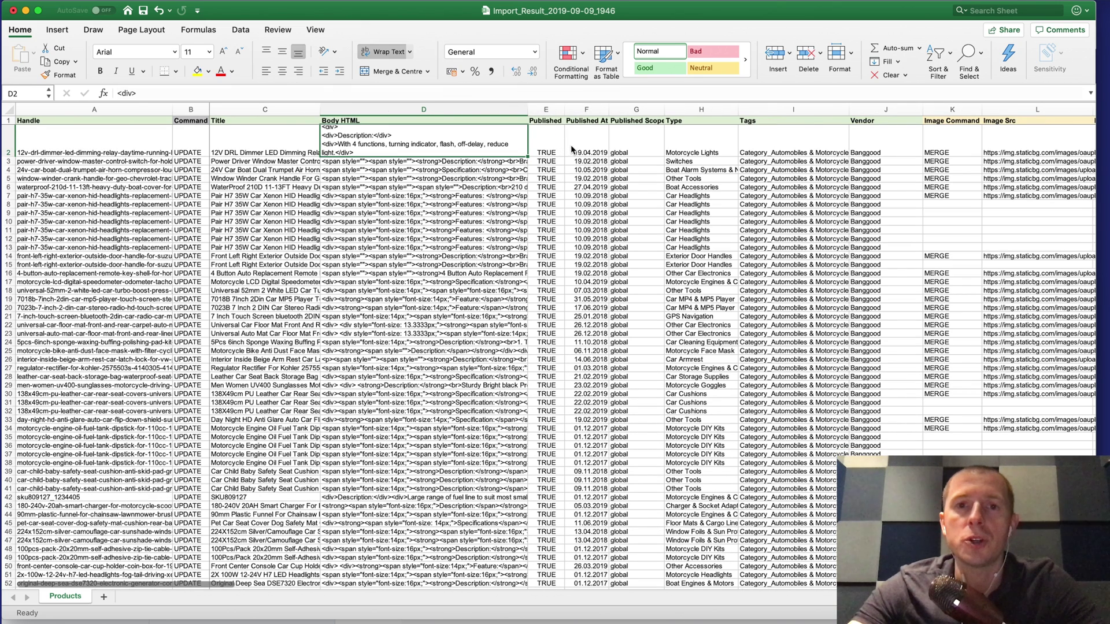
{"action": "scroll", "coordinate": [570, 148], "scroll_direction": "right", "scroll_amount": 5}
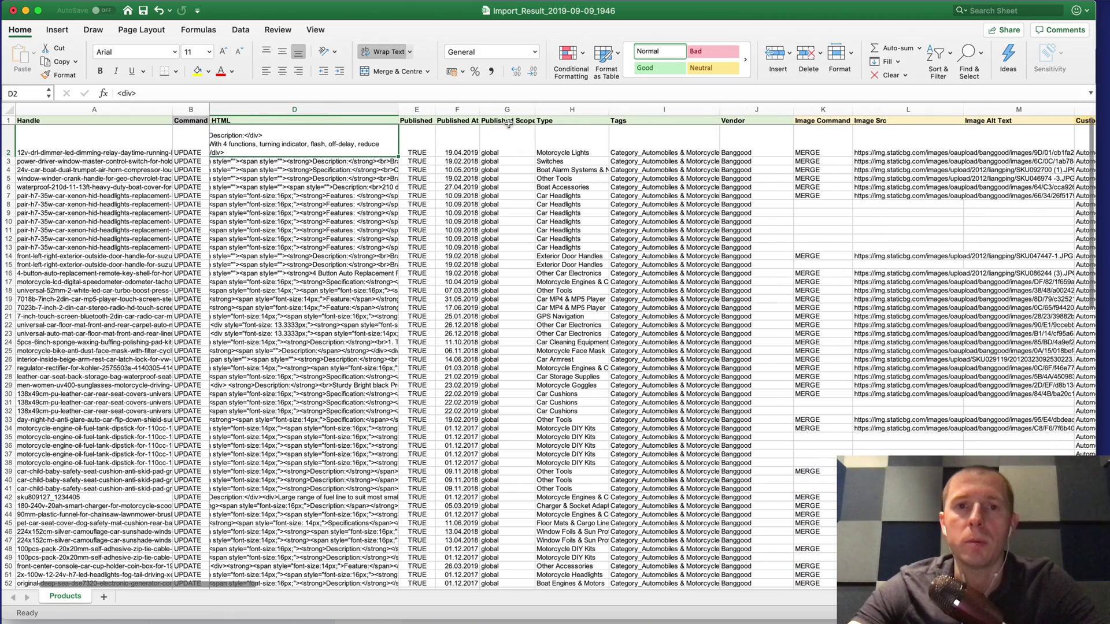
{"action": "left_click", "coordinate": [574, 137]}
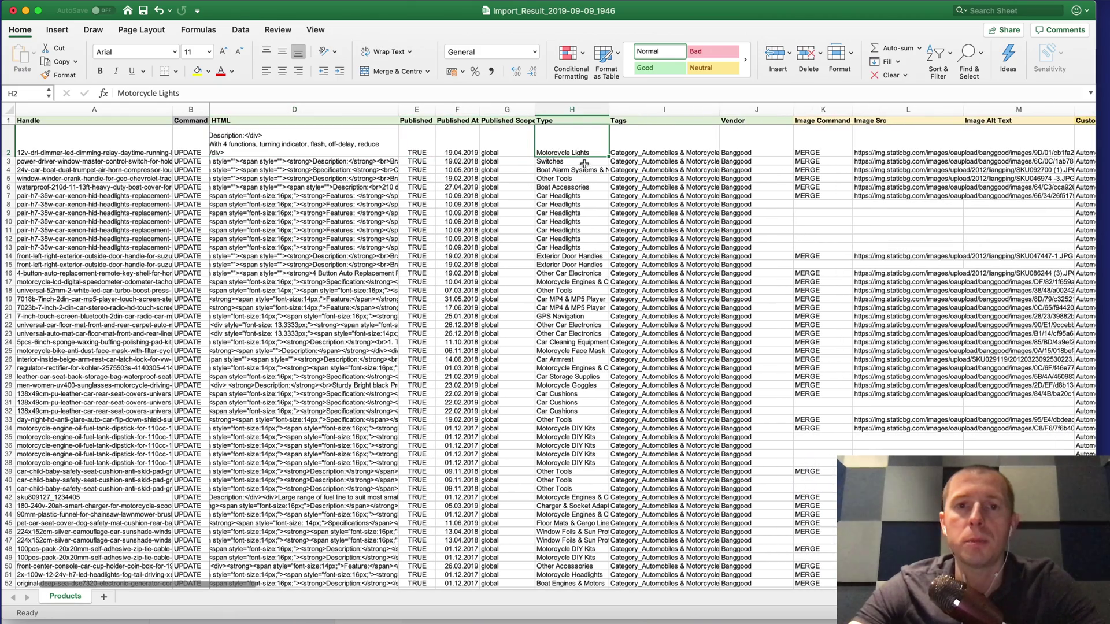
{"action": "scroll", "coordinate": [585, 165], "scroll_direction": "right", "scroll_amount": 2}
{"action": "left_click", "coordinate": [585, 144]}
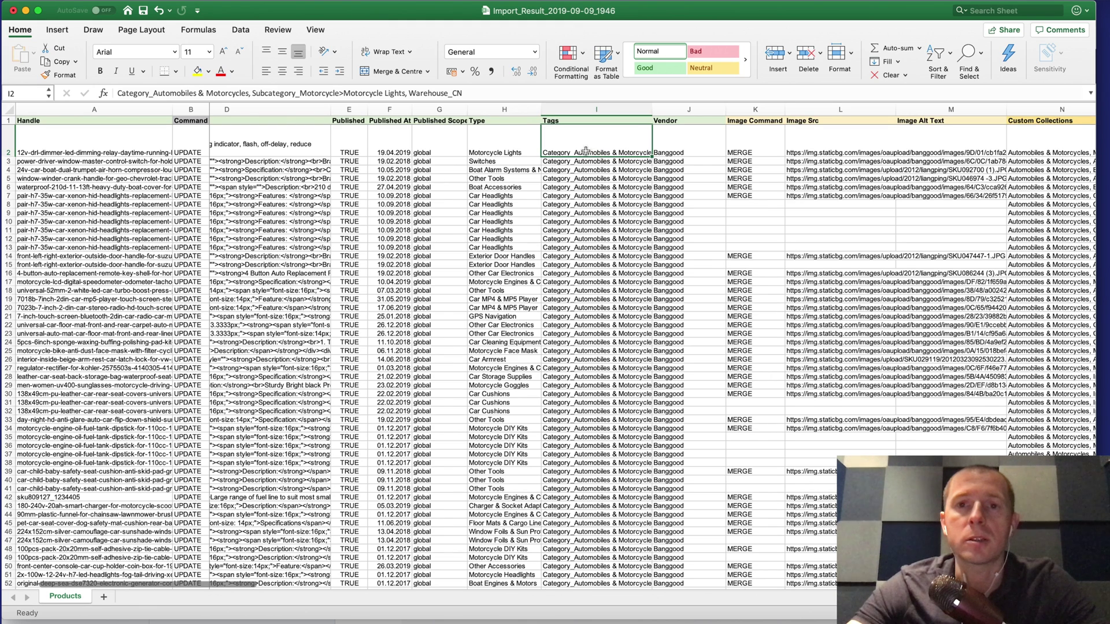
{"action": "double_click", "coordinate": [585, 152]}
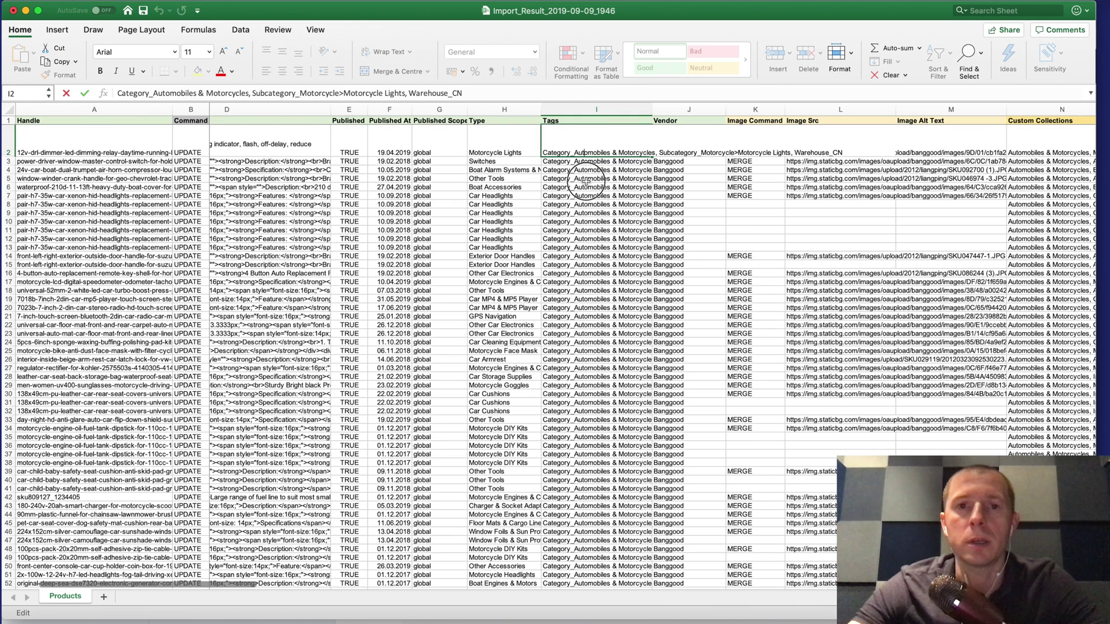
{"action": "key", "text": "Escape"}
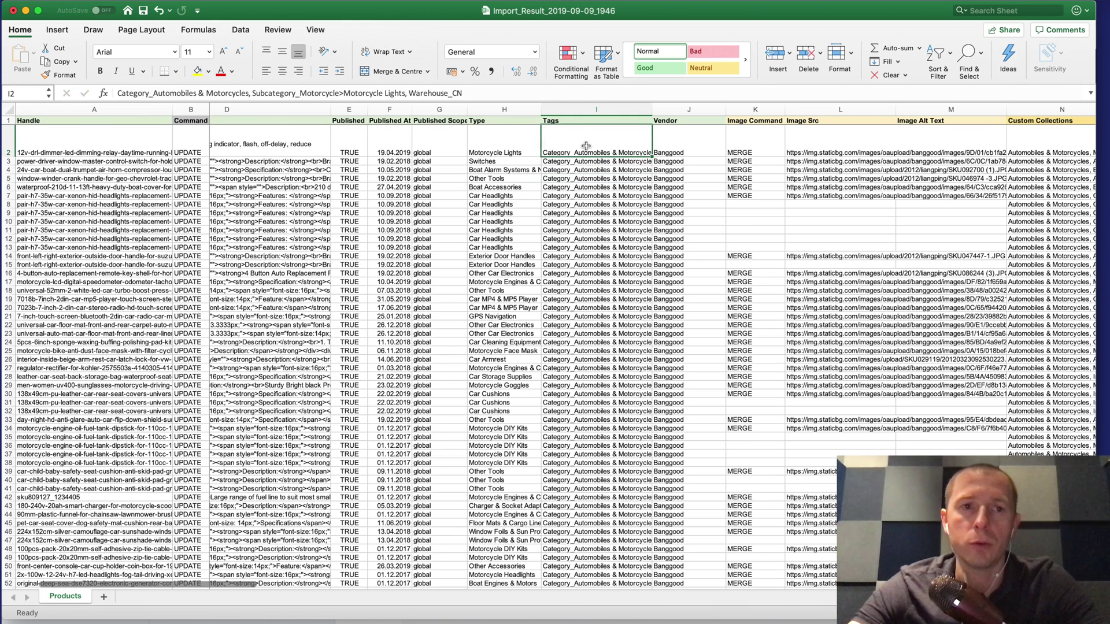
{"action": "mouse_move", "coordinate": [585, 145]}
{"action": "left_mouse_down"}
{"action": "mouse_move", "coordinate": [579, 274]}
{"action": "mouse_move", "coordinate": [569, 266]}
{"action": "mouse_move", "coordinate": [573, 199]}
{"action": "mouse_move", "coordinate": [586, 150]}
{"action": "left_mouse_up"}
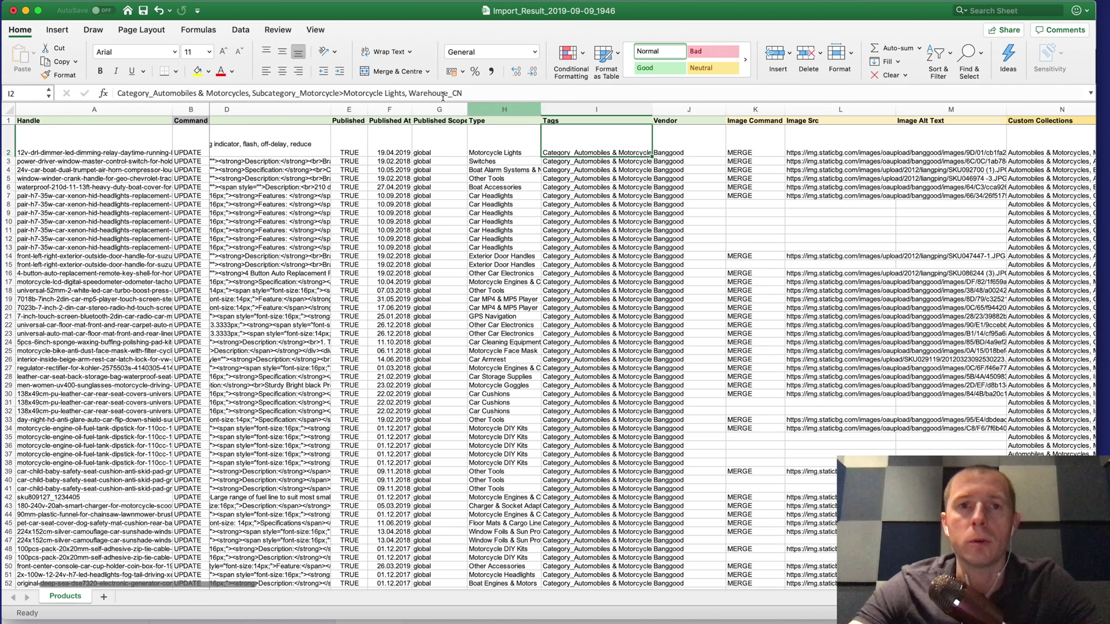
{"action": "double_click", "coordinate": [410, 94]}
{"action": "left_click", "coordinate": [456, 93]}
{"action": "left_click_drag", "start_coordinate": [456, 93], "coordinate": [468, 95]}
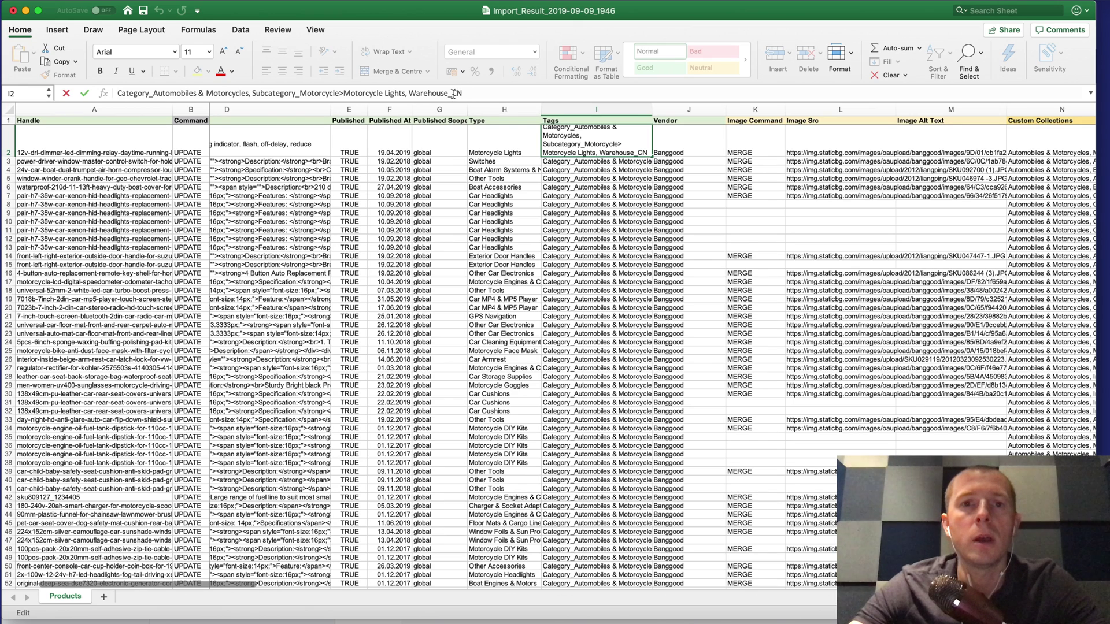
{"action": "left_click_drag", "start_coordinate": [449, 93], "coordinate": [452, 94]}
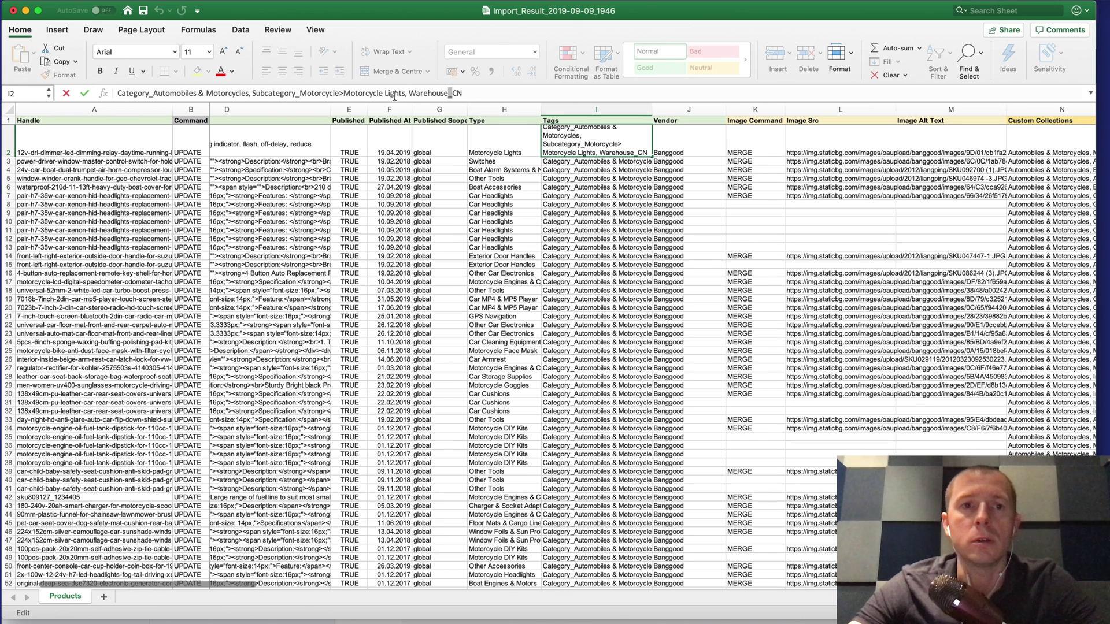
{"action": "left_click_drag", "start_coordinate": [150, 94], "coordinate": [153, 94]}
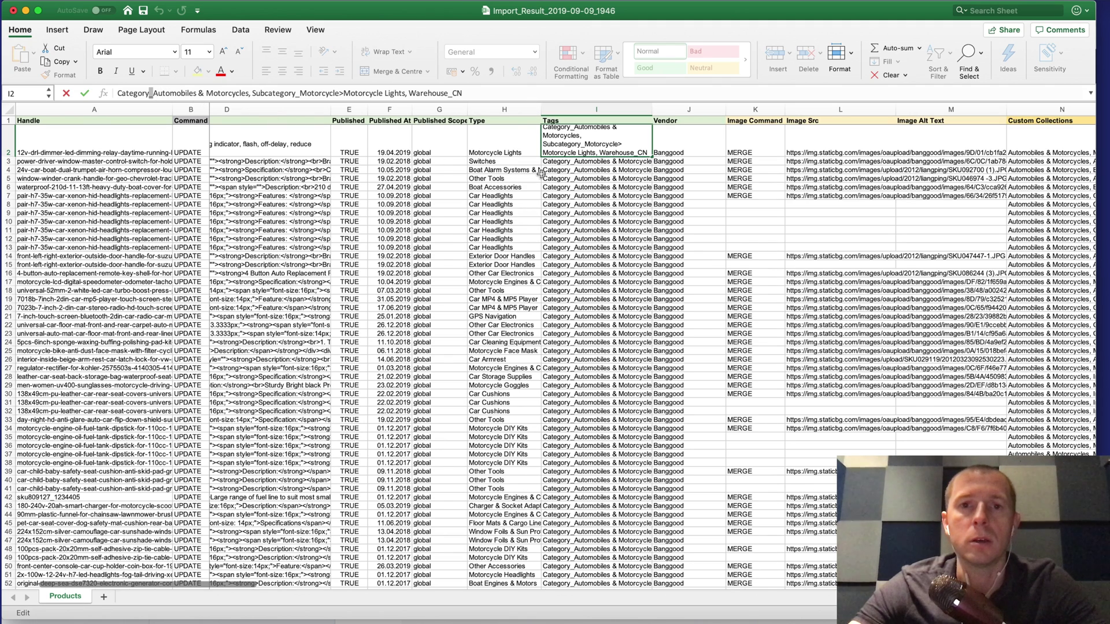
{"action": "key", "text": "Escape"}
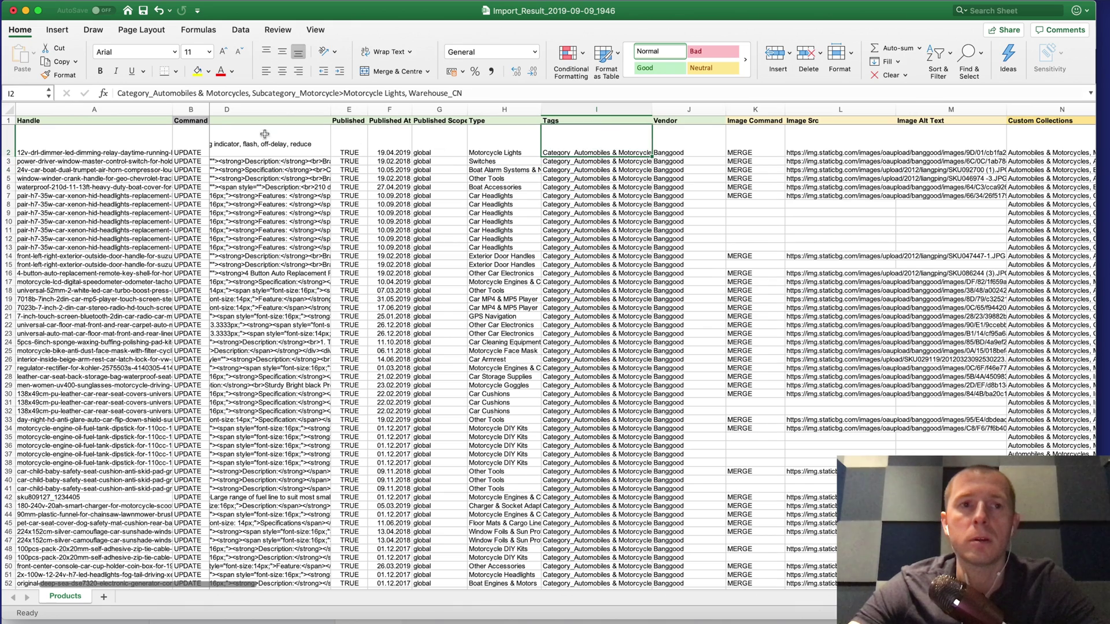
{"action": "left_click_drag", "start_coordinate": [149, 93], "coordinate": [116, 93]}
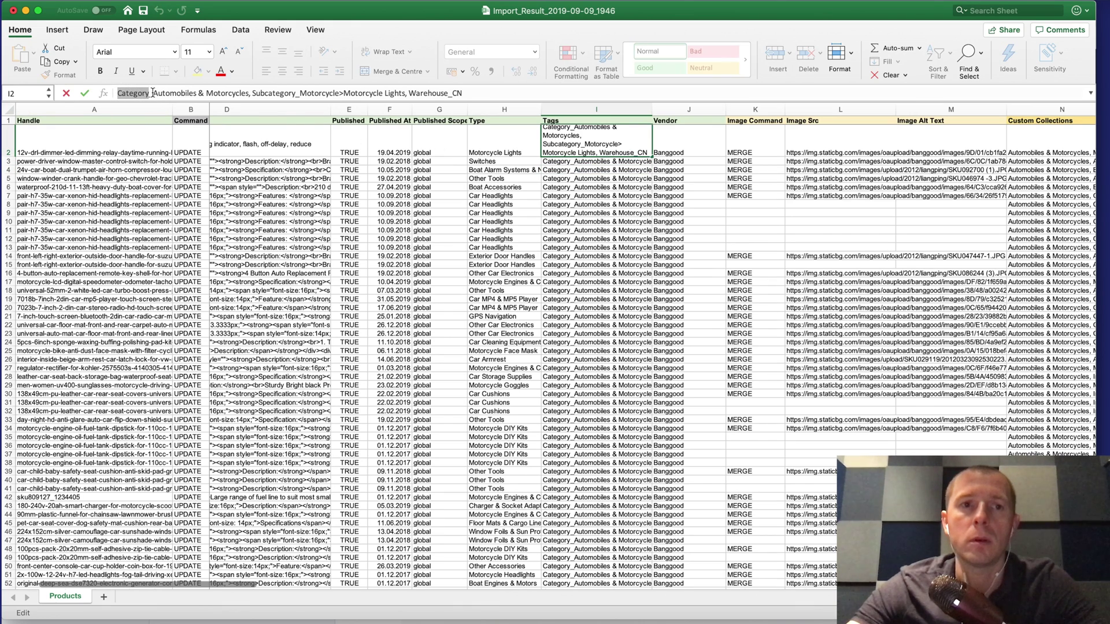
{"action": "left_click_drag", "start_coordinate": [153, 93], "coordinate": [248, 95]}
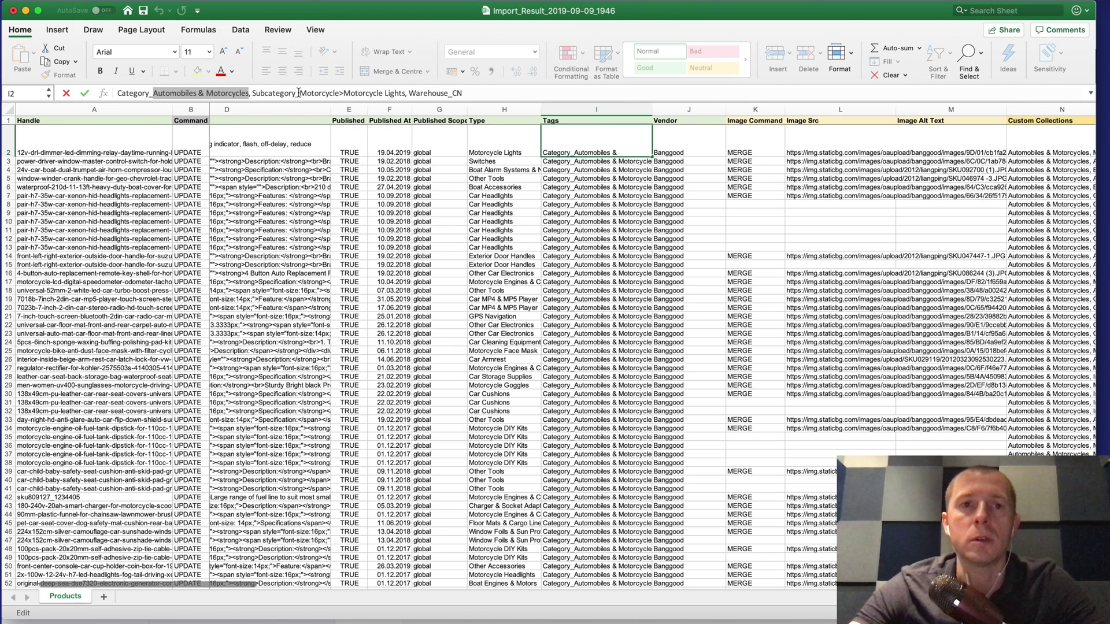
{"action": "left_click", "coordinate": [685, 151]}
{"action": "scroll", "coordinate": [500, 150], "scroll_direction": "right", "scroll_amount": 5}
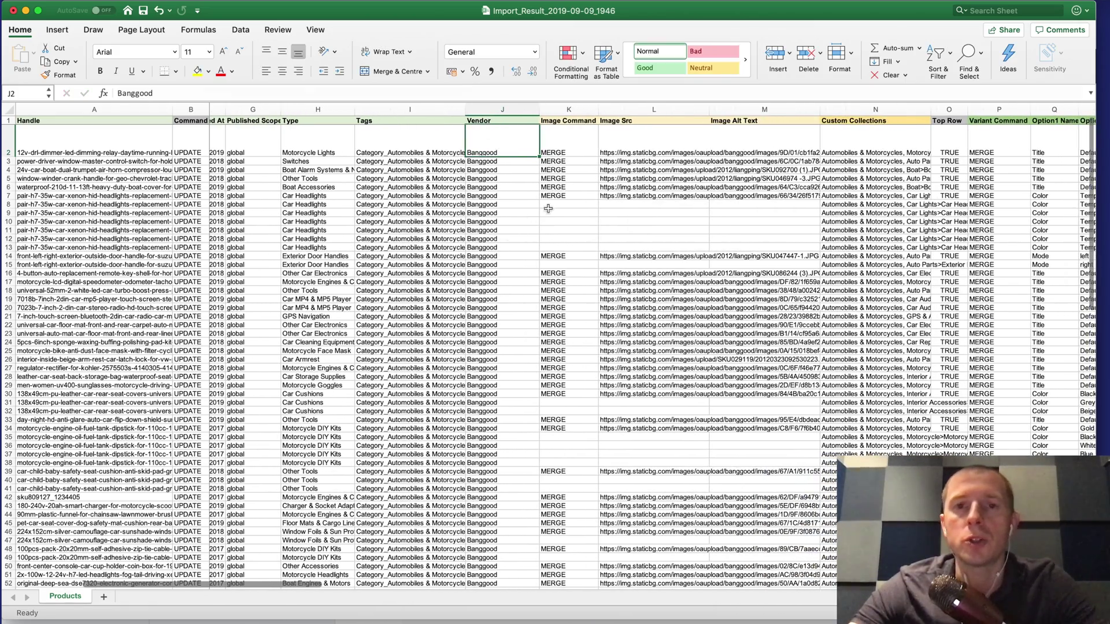
{"action": "scroll", "coordinate": [518, 178], "scroll_direction": "right", "scroll_amount": 2}
{"action": "mouse_move", "coordinate": [504, 151]}
{"action": "left_mouse_down"}
{"action": "mouse_move", "coordinate": [721, 205]}
{"action": "mouse_move", "coordinate": [714, 168]}
{"action": "mouse_move", "coordinate": [624, 161]}
{"action": "mouse_move", "coordinate": [688, 202]}
{"action": "mouse_move", "coordinate": [581, 162]}
{"action": "mouse_move", "coordinate": [501, 155]}
{"action": "mouse_move", "coordinate": [497, 123]}
{"action": "mouse_move", "coordinate": [496, 192]}
{"action": "left_mouse_up"}
{"action": "left_click", "coordinate": [572, 152]}
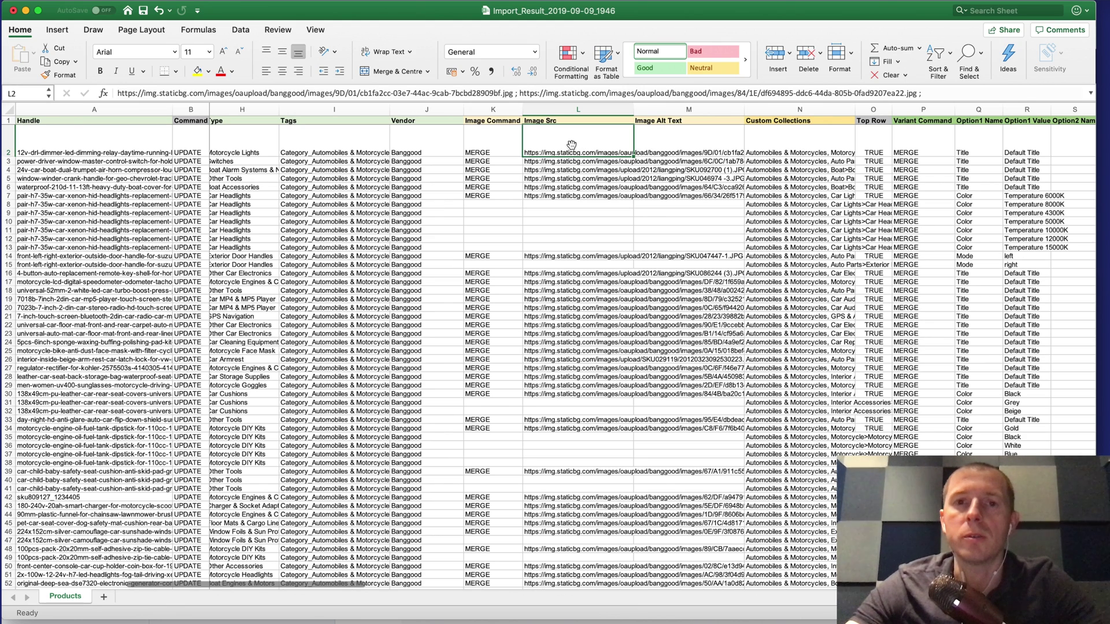
{"action": "left_click_drag", "start_coordinate": [575, 161], "coordinate": [581, 185]}
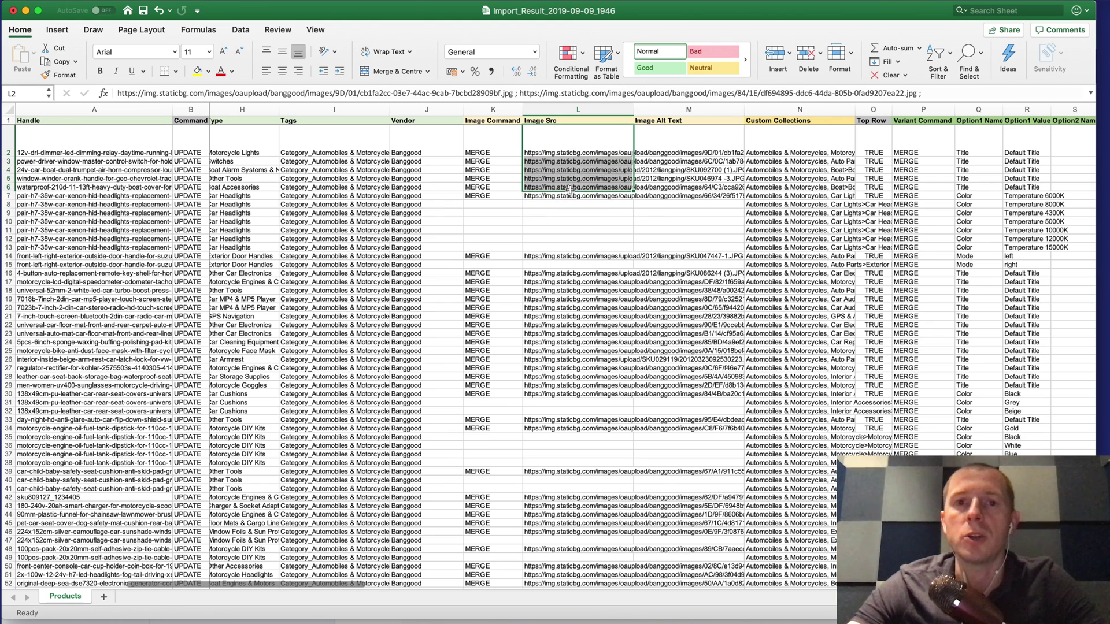
{"action": "left_click", "coordinate": [584, 188]}
{"action": "left_click", "coordinate": [590, 144]}
{"action": "double_click", "coordinate": [592, 144]}
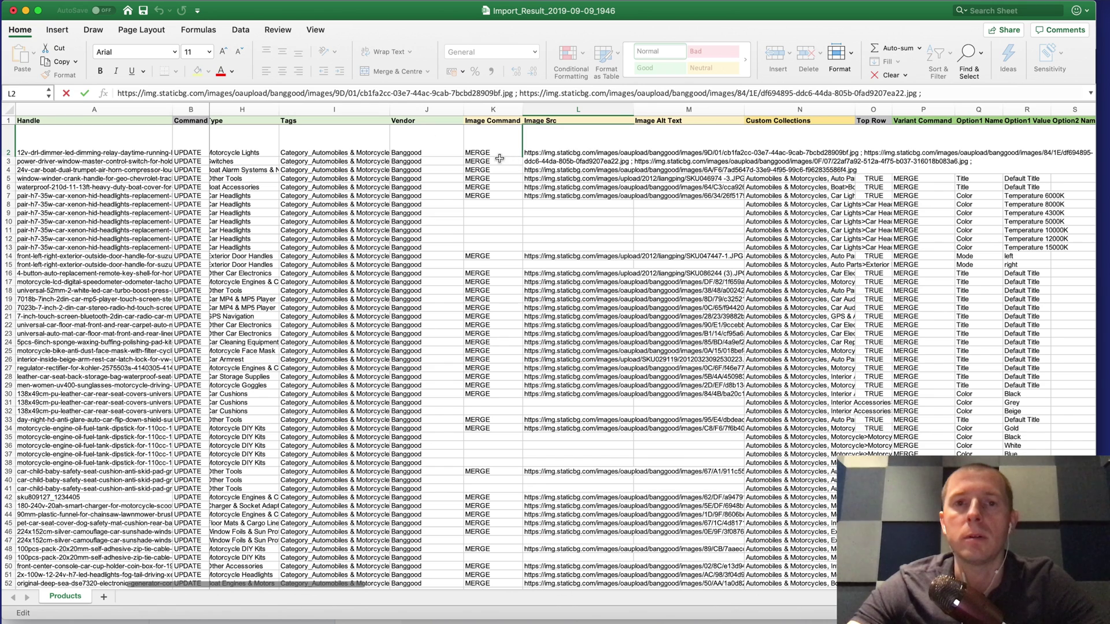
{"action": "key", "text": "Escape"}
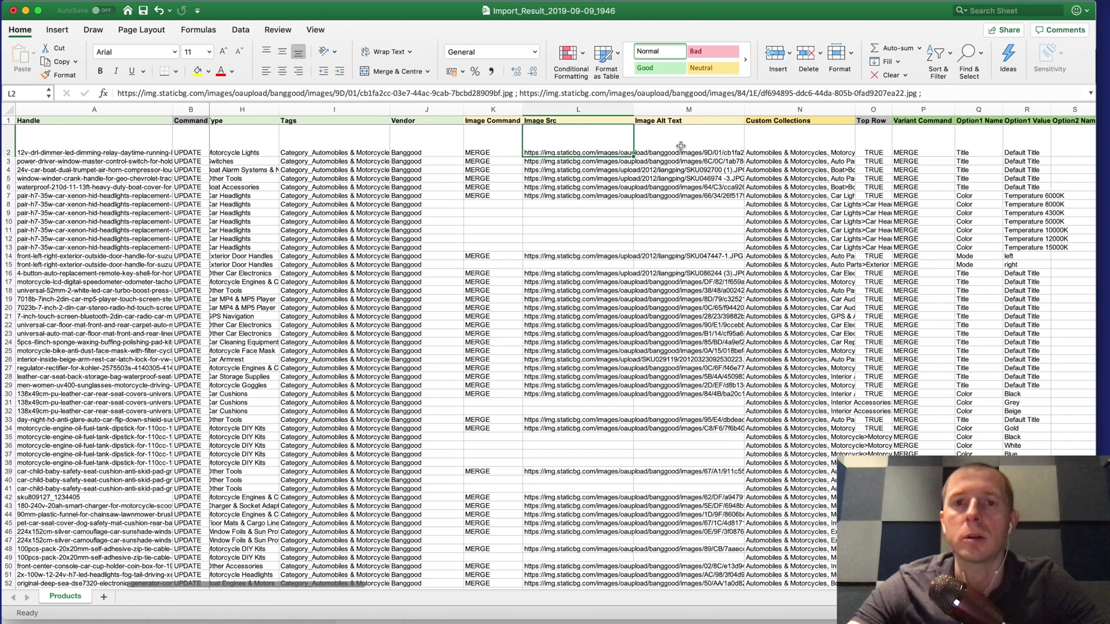
{"action": "left_click", "coordinate": [674, 146]}
{"action": "scroll", "coordinate": [678, 147], "scroll_direction": "right", "scroll_amount": 2}
{"action": "scroll", "coordinate": [678, 147], "scroll_direction": "right", "scroll_amount": 1}
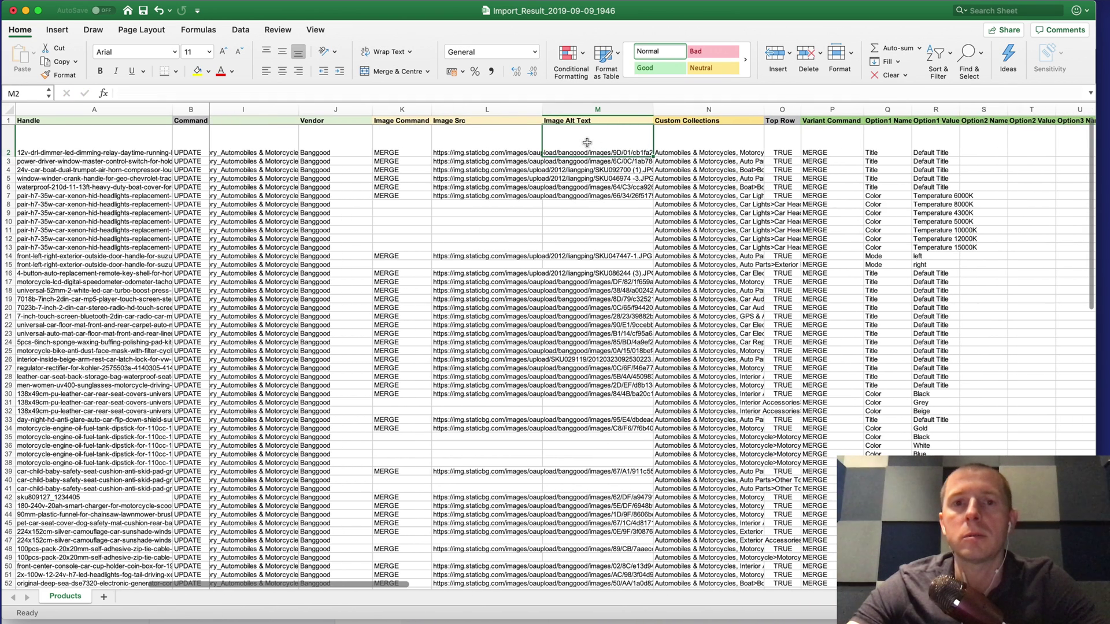
{"action": "mouse_move", "coordinate": [586, 144]}
{"action": "left_mouse_down"}
{"action": "mouse_move", "coordinate": [578, 312]}
{"action": "mouse_move", "coordinate": [575, 144]}
{"action": "left_mouse_up"}
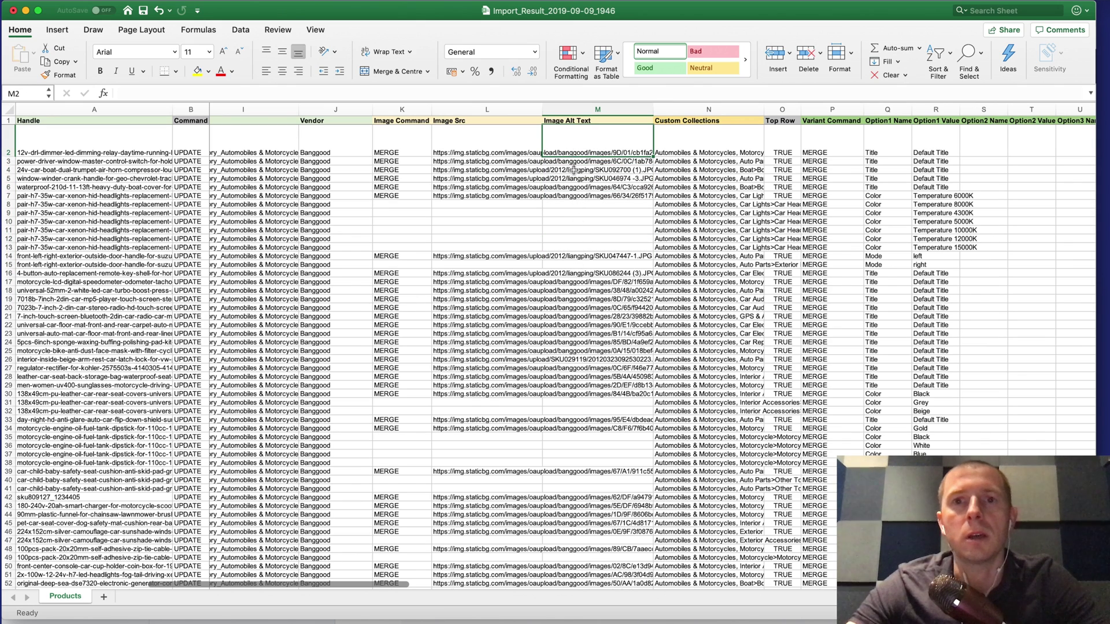
{"action": "left_click", "coordinate": [687, 144]}
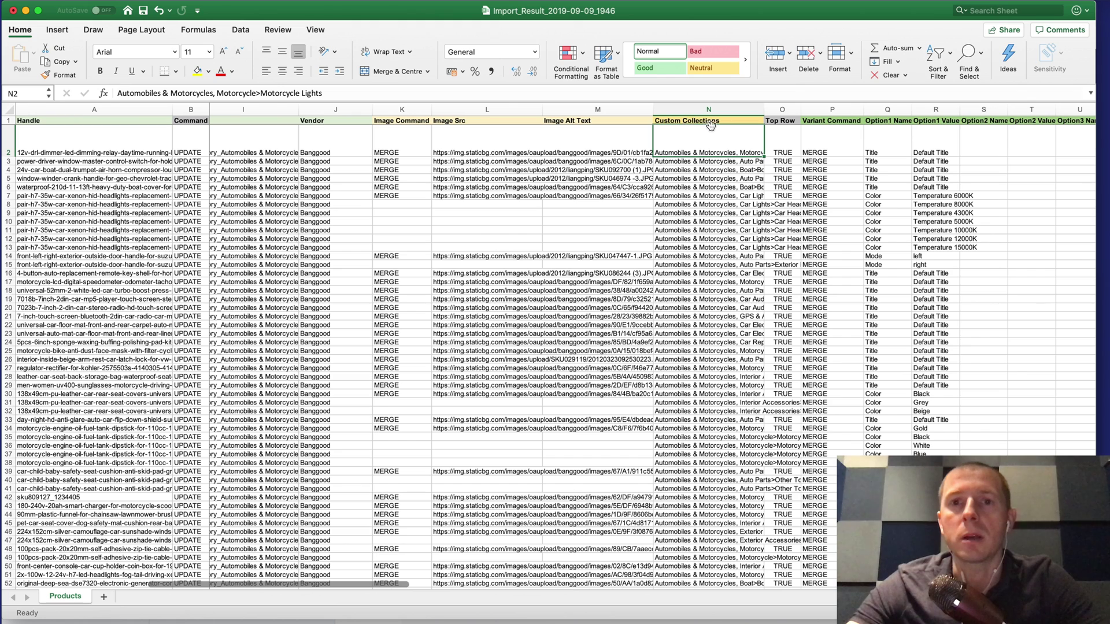
{"action": "scroll", "coordinate": [703, 140], "scroll_direction": "right", "scroll_amount": 1}
{"action": "scroll", "coordinate": [703, 140], "scroll_direction": "right", "scroll_amount": 3}
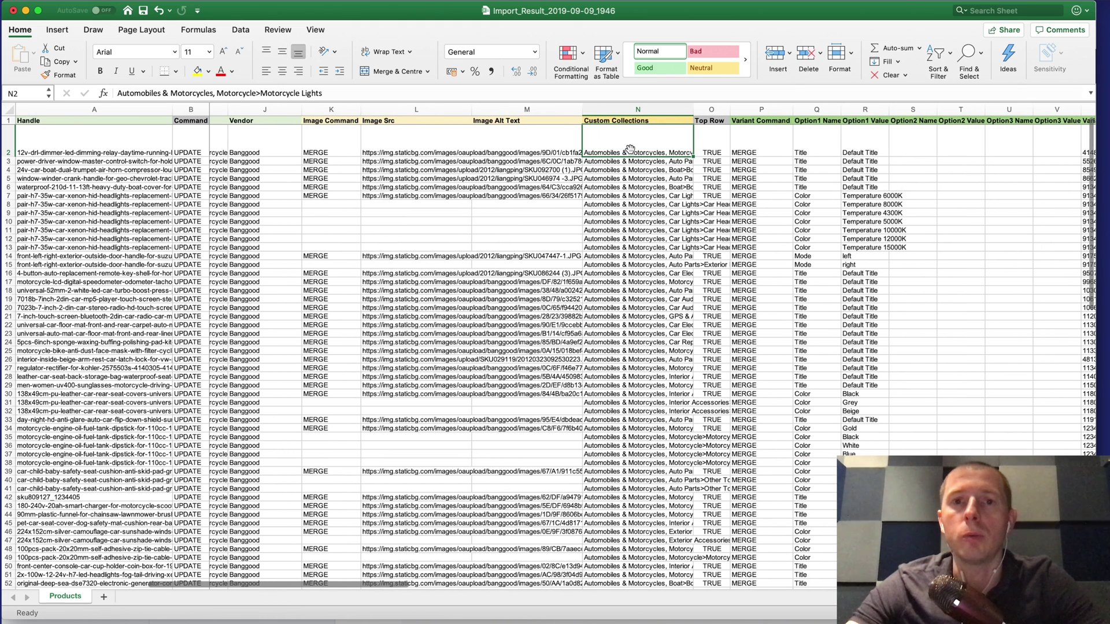
{"action": "double_click", "coordinate": [658, 153]}
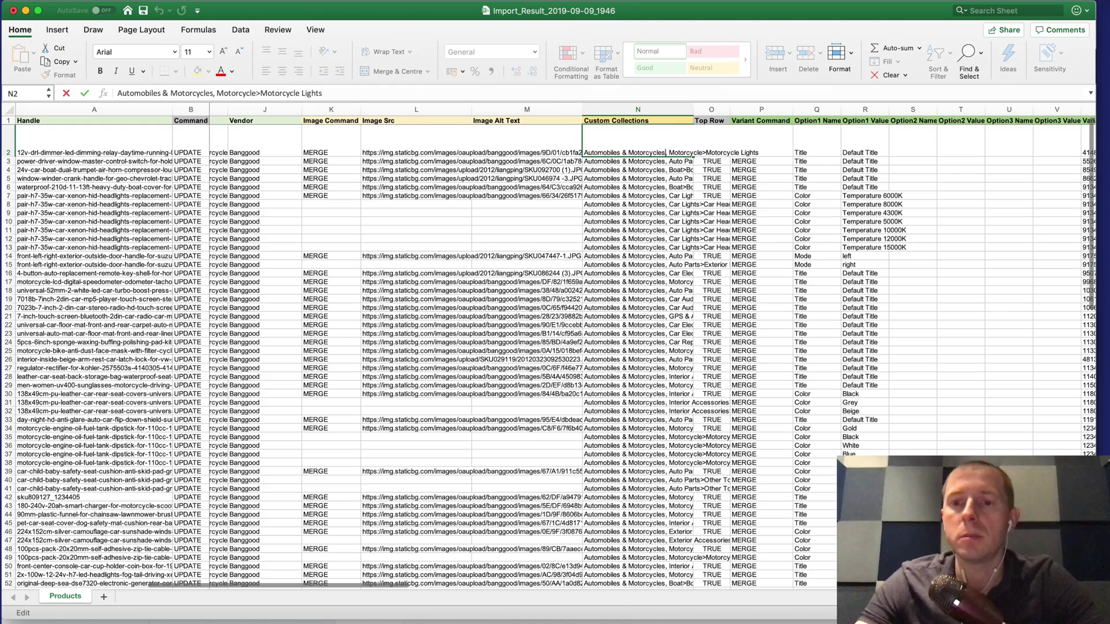
{"action": "scroll", "coordinate": [658, 176], "scroll_direction": "up", "scroll_amount": 5}
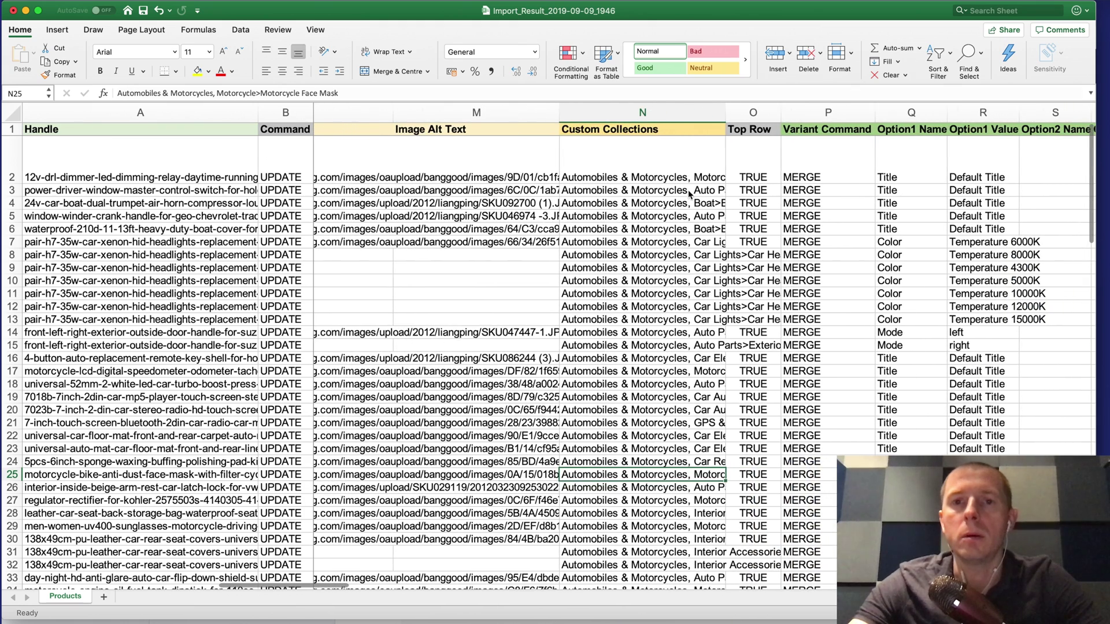
{"action": "left_click_drag", "start_coordinate": [687, 177], "coordinate": [561, 176]}
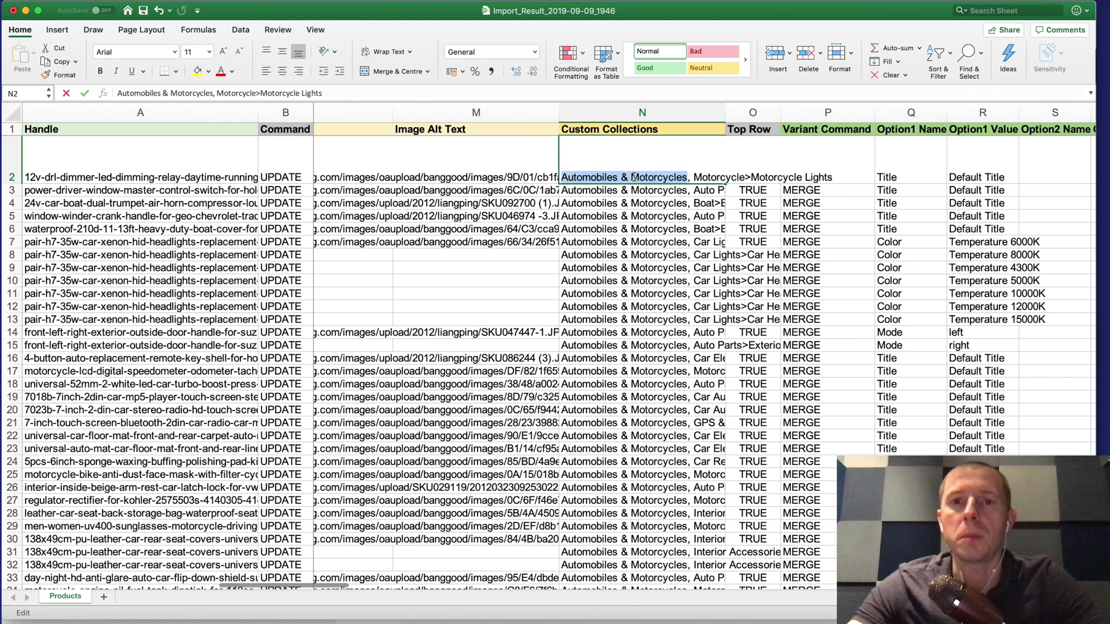
{"action": "left_click_drag", "start_coordinate": [695, 176], "coordinate": [837, 180]}
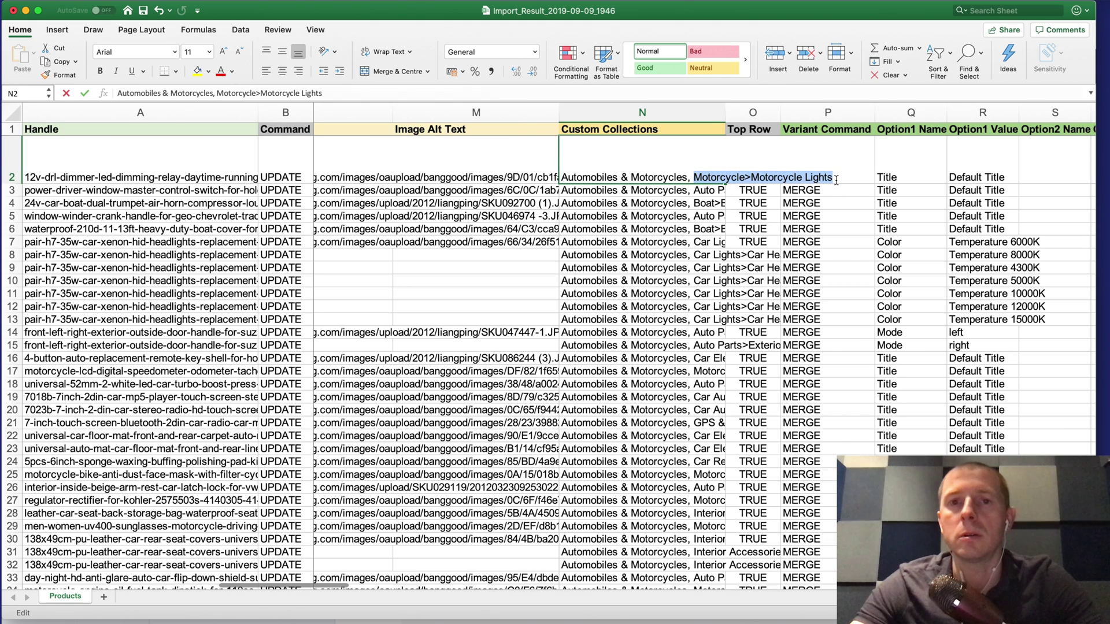
{"action": "left_click", "coordinate": [679, 194]}
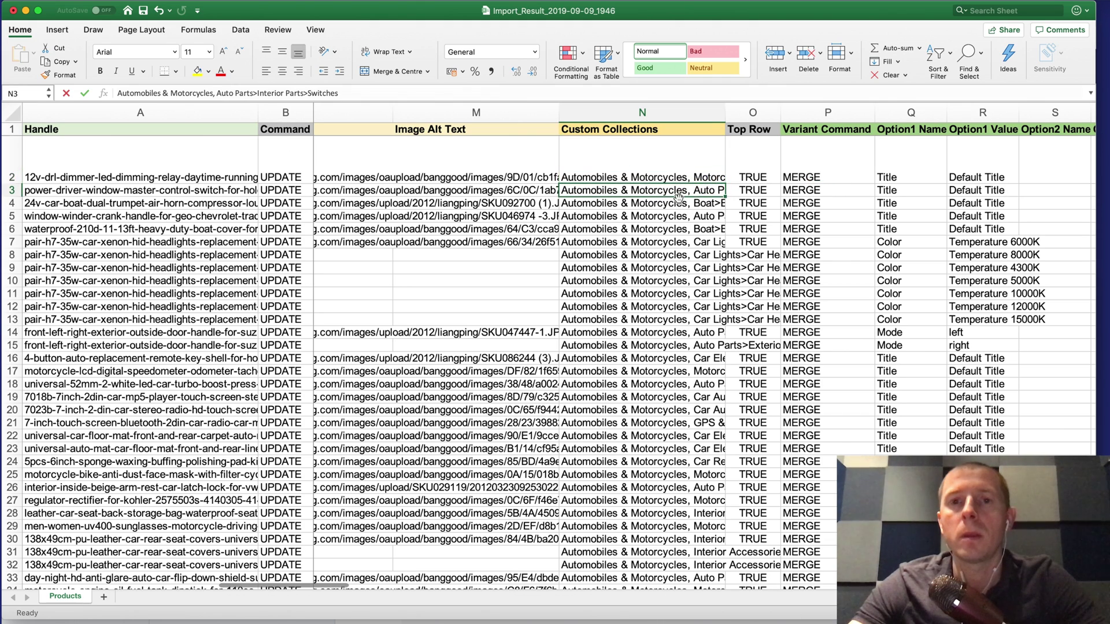
{"action": "double_click", "coordinate": [688, 191]}
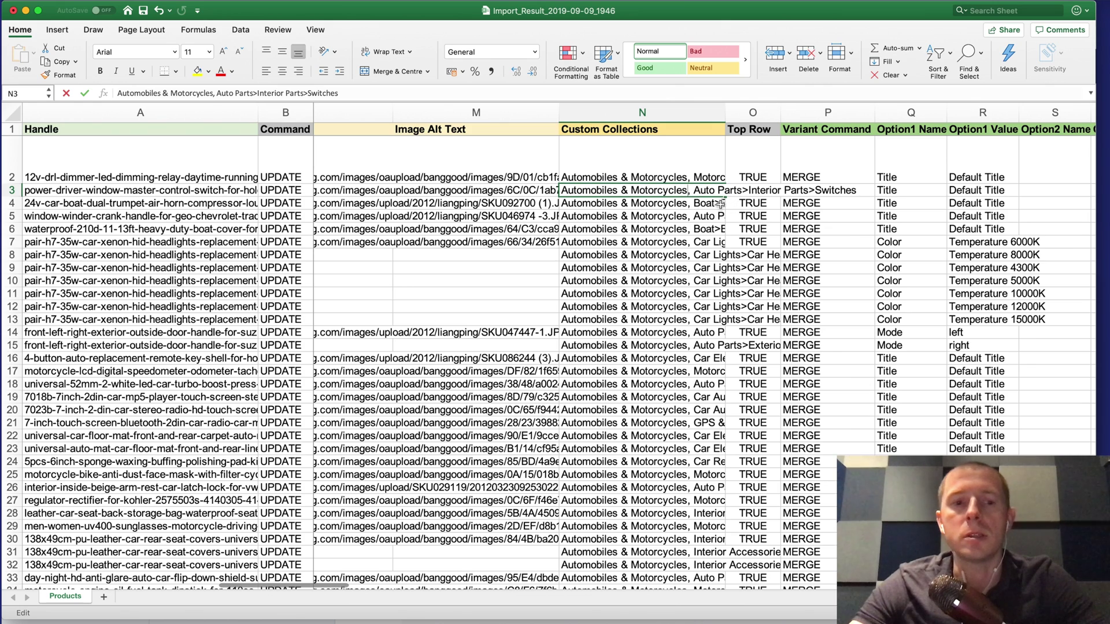
{"action": "double_click", "coordinate": [694, 203]}
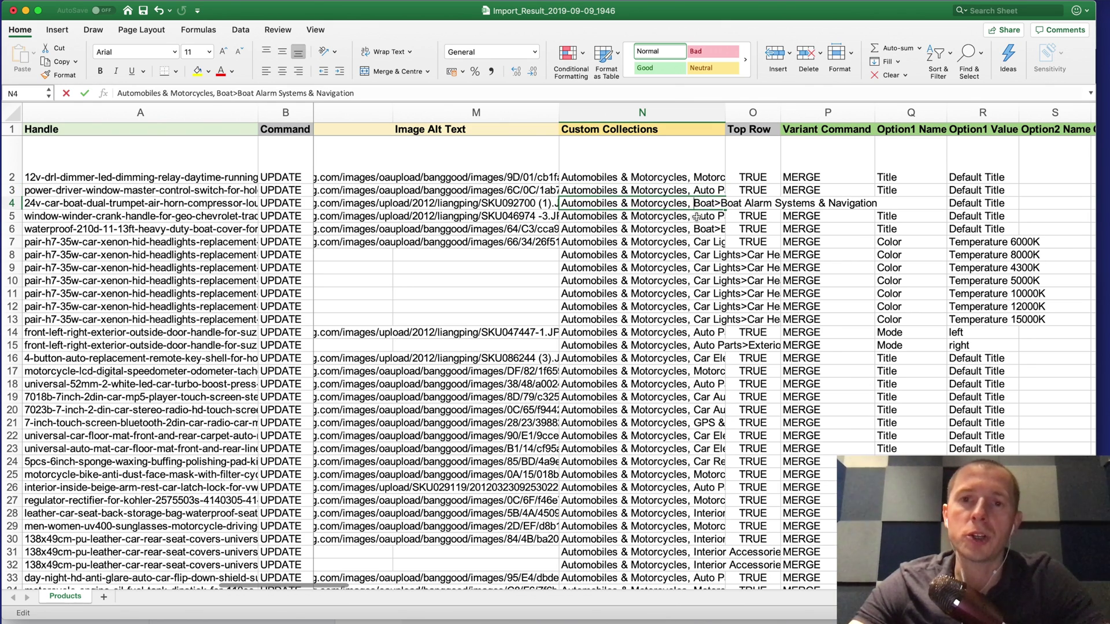
{"action": "left_click", "coordinate": [699, 217]}
{"action": "double_click", "coordinate": [696, 216]}
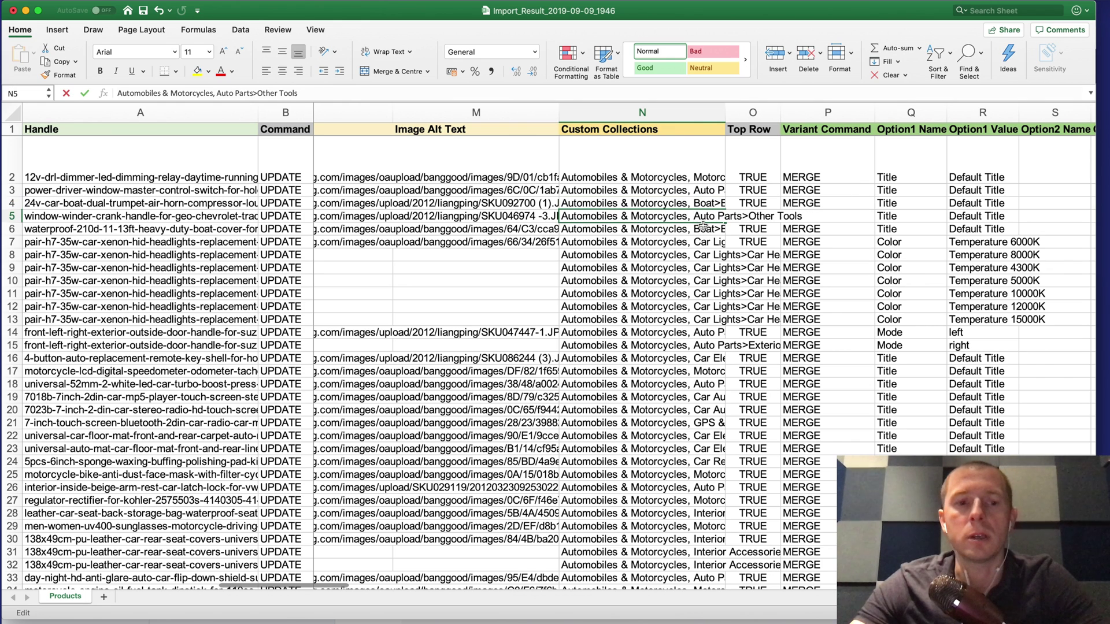
{"action": "key", "text": "Return"}
{"action": "left_click", "coordinate": [751, 170]}
{"action": "scroll", "coordinate": [753, 200], "scroll_direction": "right", "scroll_amount": 3}
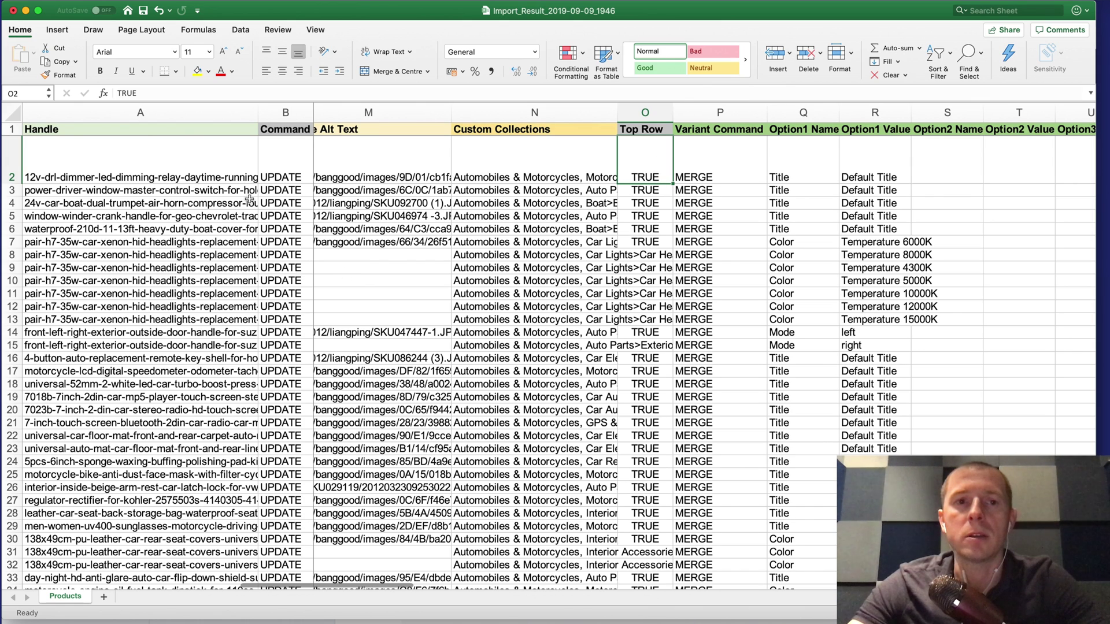
{"action": "left_click_drag", "start_coordinate": [262, 116], "coordinate": [303, 115]}
{"action": "left_click_drag", "start_coordinate": [15, 242], "coordinate": [191, 321]}
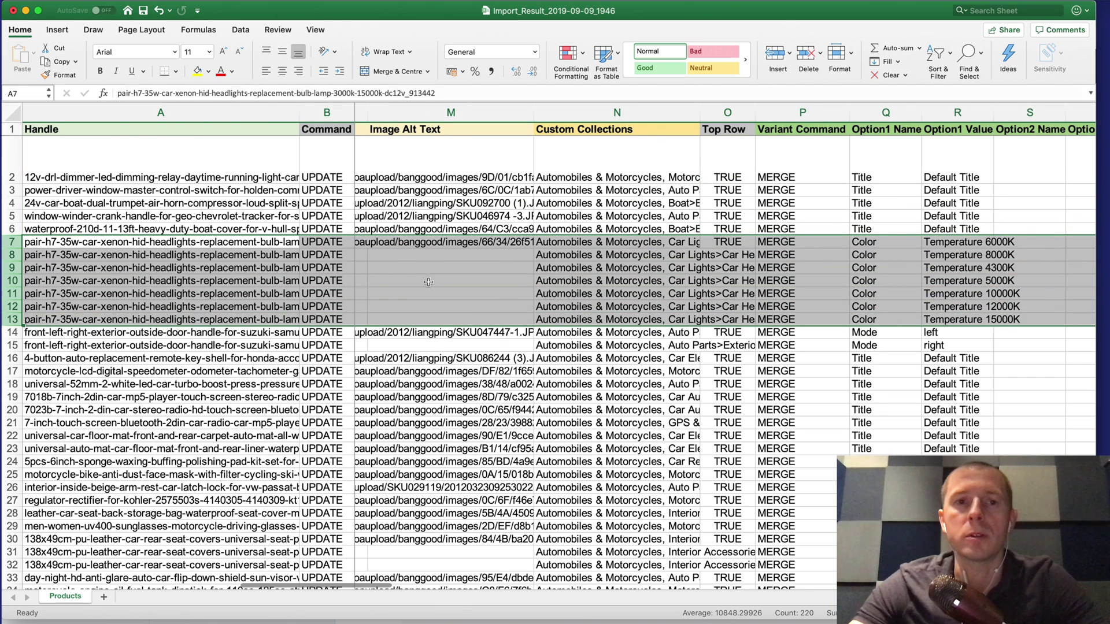
{"action": "scroll", "coordinate": [426, 282], "scroll_direction": "right", "scroll_amount": 2}
{"action": "scroll", "coordinate": [426, 282], "scroll_direction": "right", "scroll_amount": 1}
{"action": "scroll", "coordinate": [463, 280], "scroll_direction": "right", "scroll_amount": 3}
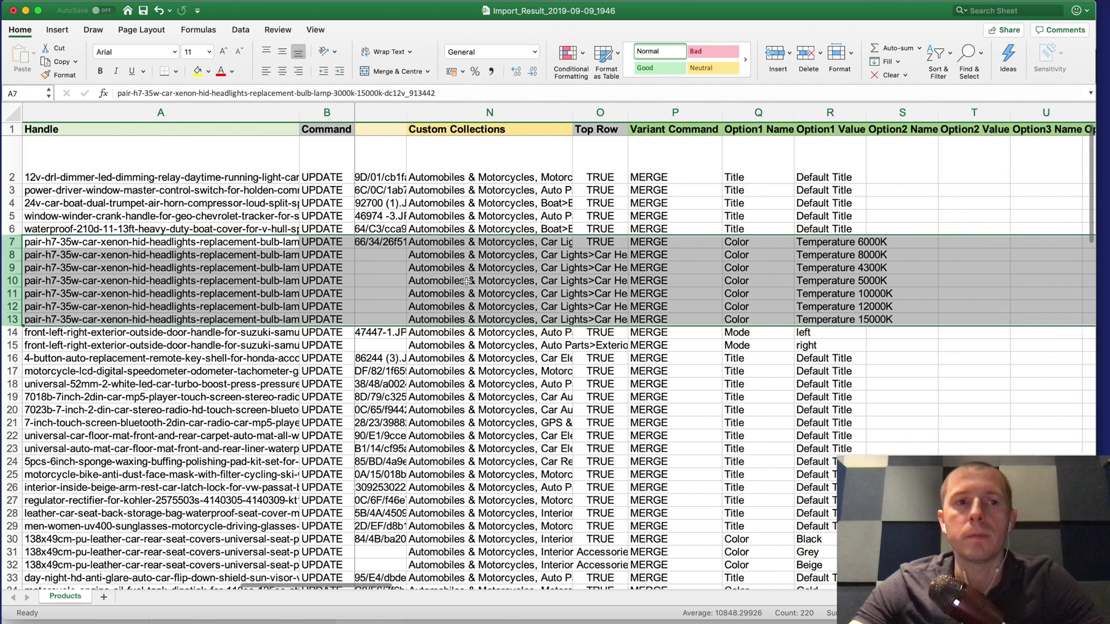
{"action": "scroll", "coordinate": [686, 254], "scroll_direction": "right", "scroll_amount": 3}
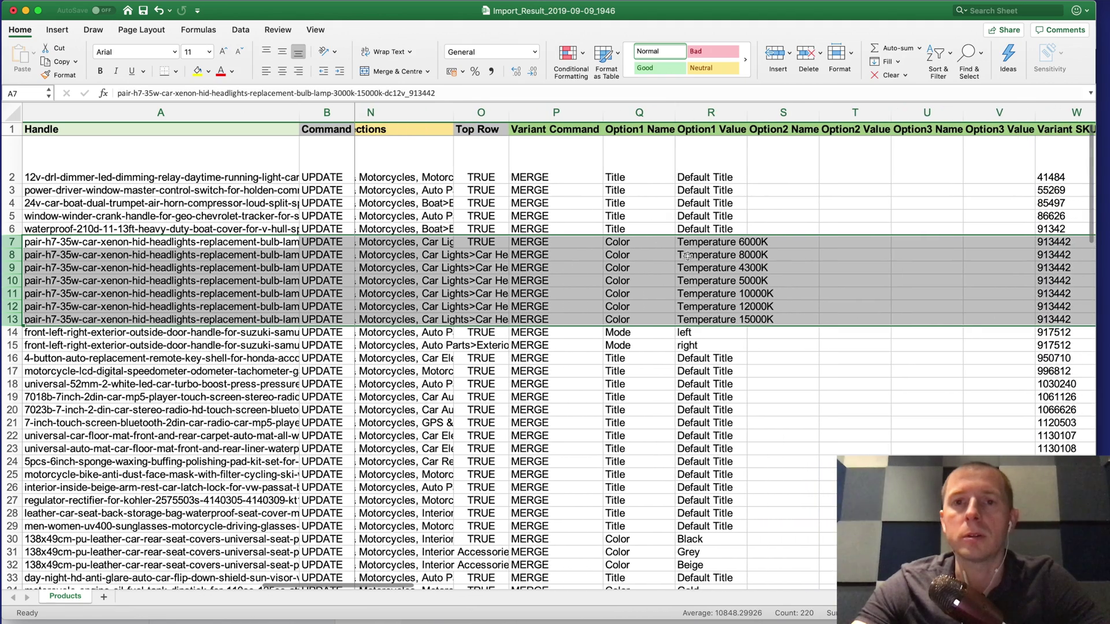
{"action": "scroll", "coordinate": [680, 292], "scroll_direction": "left", "scroll_amount": 5}
{"action": "scroll", "coordinate": [633, 252], "scroll_direction": "right", "scroll_amount": 2}
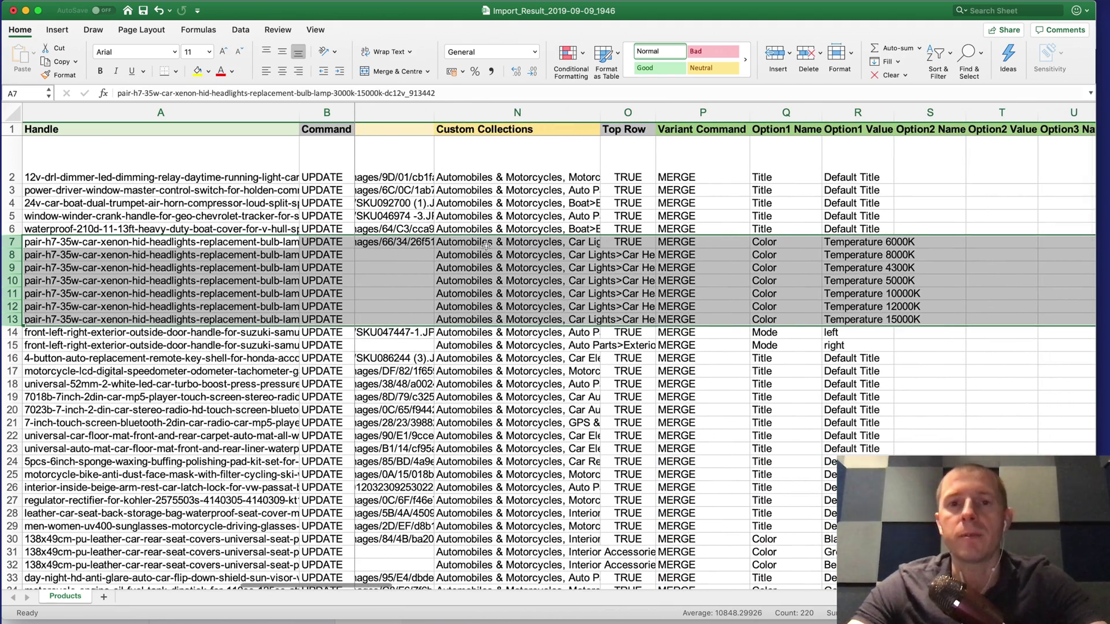
{"action": "left_click", "coordinate": [632, 243]}
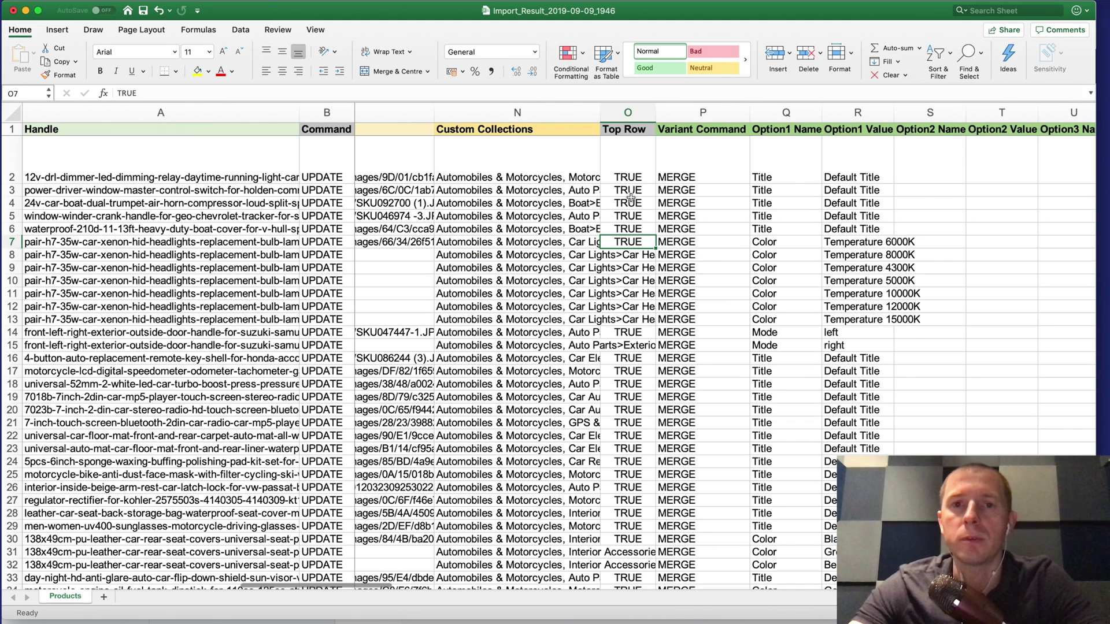
{"action": "scroll", "coordinate": [694, 250], "scroll_direction": "right", "scroll_amount": 3}
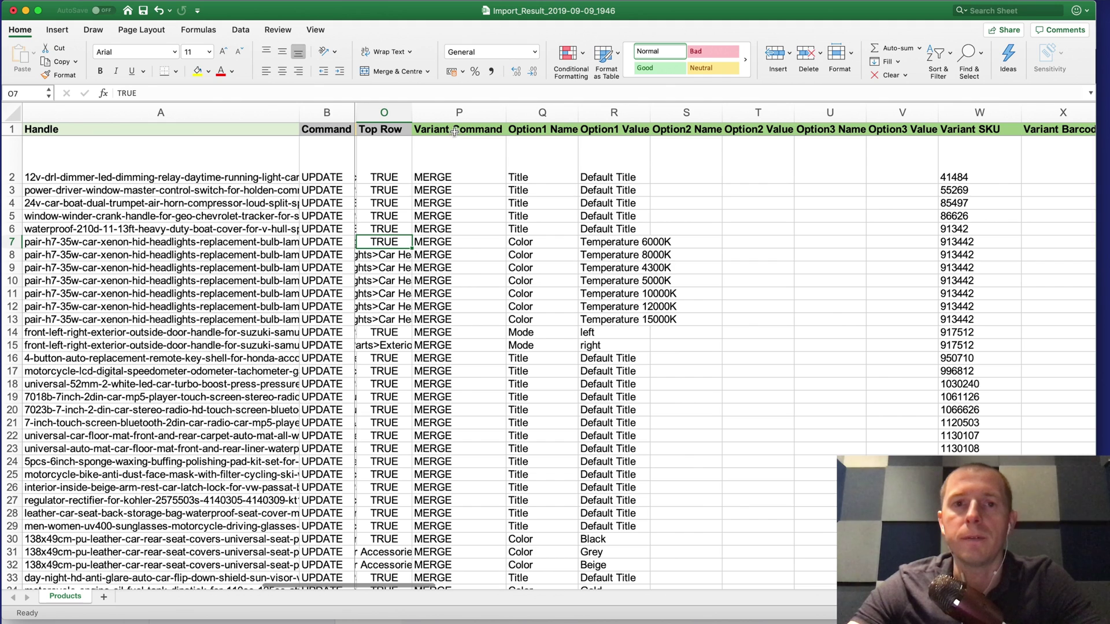
{"action": "left_click_drag", "start_coordinate": [455, 131], "coordinate": [789, 336]}
{"action": "left_click", "coordinate": [552, 244]}
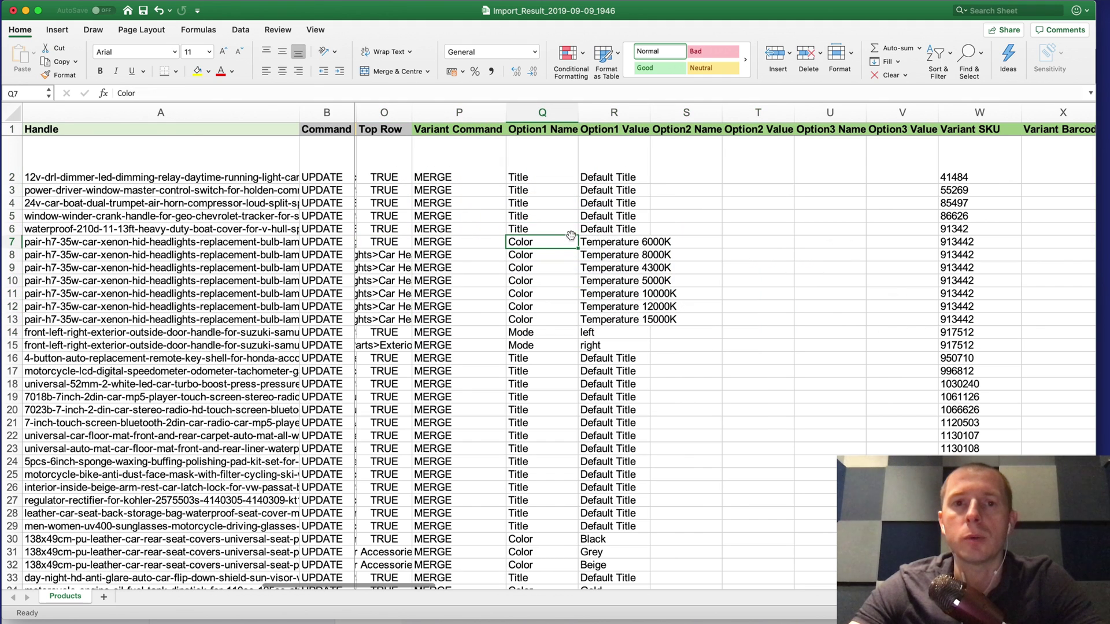
{"action": "scroll", "coordinate": [572, 237], "scroll_direction": "right", "scroll_amount": 3}
{"action": "scroll", "coordinate": [585, 234], "scroll_direction": "right", "scroll_amount": 2}
{"action": "scroll", "coordinate": [585, 235], "scroll_direction": "left", "scroll_amount": 2}
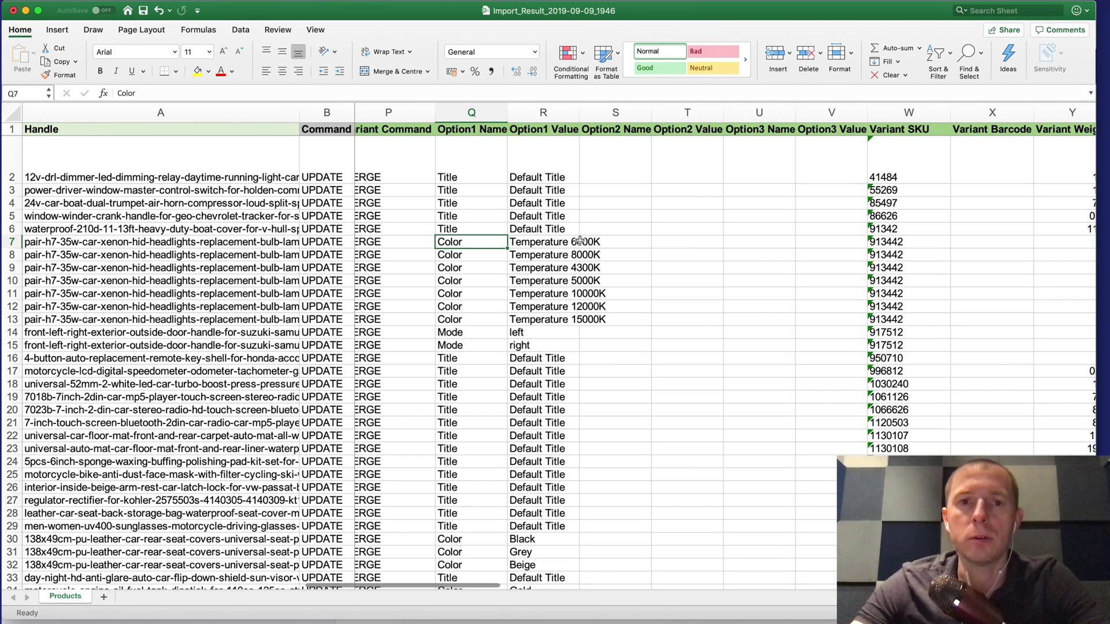
{"action": "left_click_drag", "start_coordinate": [473, 242], "coordinate": [540, 317]}
{"action": "left_click", "coordinate": [540, 318]}
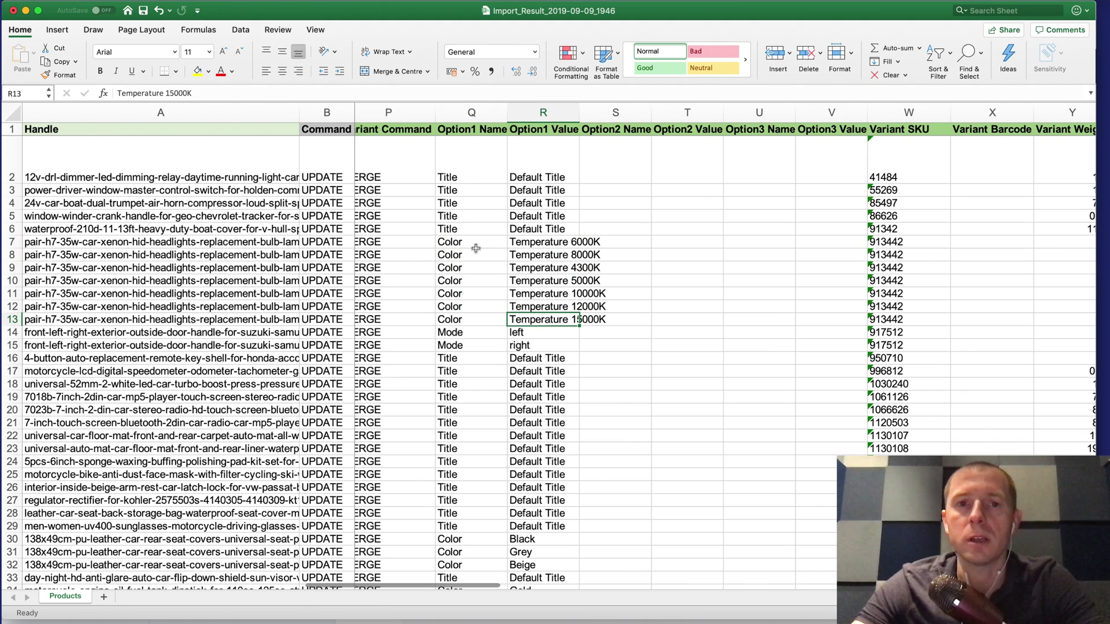
{"action": "left_click_drag", "start_coordinate": [475, 248], "coordinate": [521, 318]}
{"action": "left_click", "coordinate": [537, 280]}
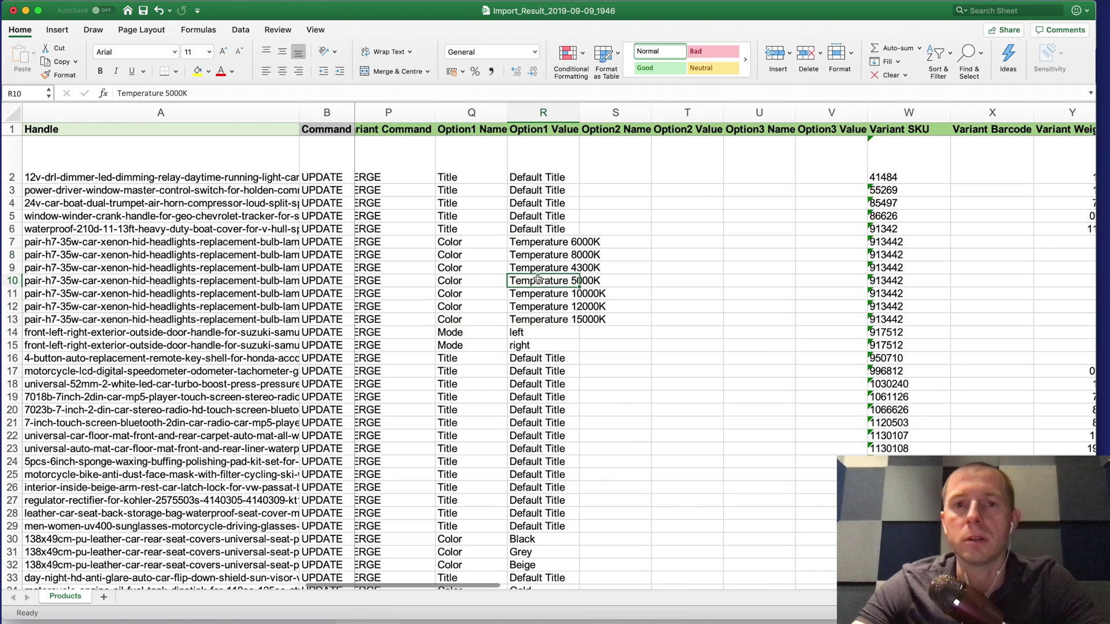
{"action": "scroll", "coordinate": [512, 361], "scroll_direction": "down", "scroll_amount": 3}
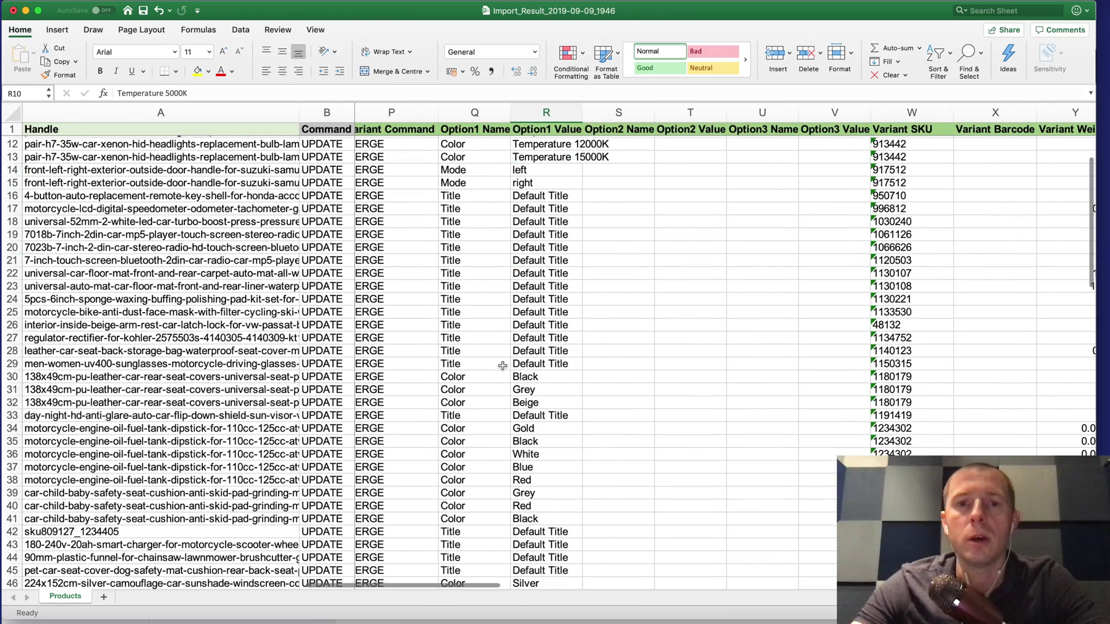
{"action": "scroll", "coordinate": [503, 365], "scroll_direction": "down", "scroll_amount": 6}
{"action": "scroll", "coordinate": [498, 364], "scroll_direction": "up", "scroll_amount": 2}
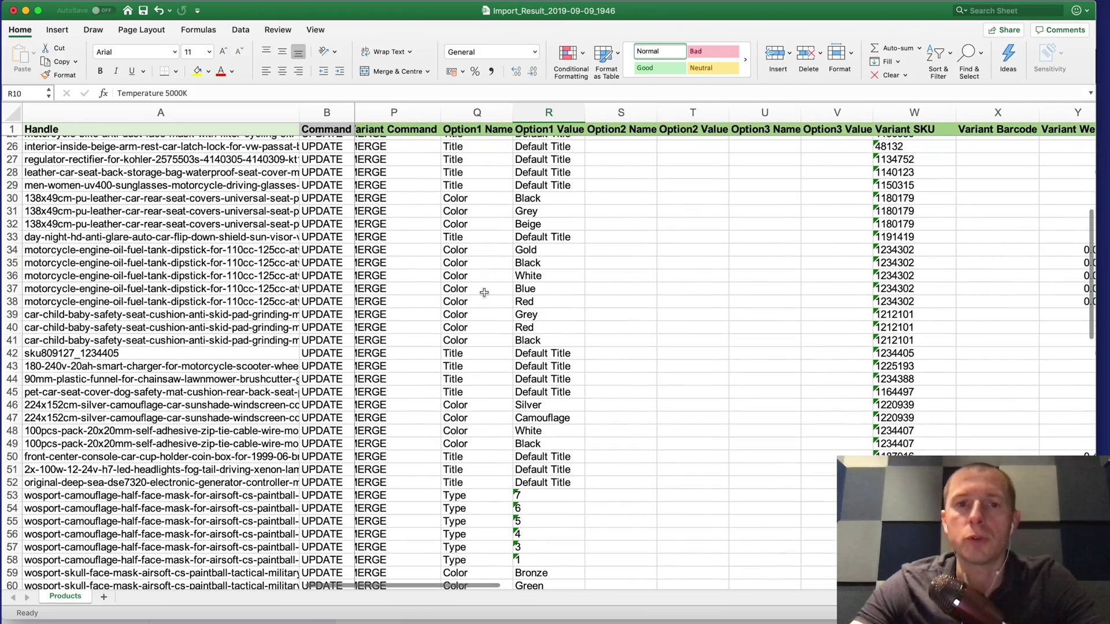
{"action": "scroll", "coordinate": [511, 360], "scroll_direction": "down", "scroll_amount": 3}
{"action": "scroll", "coordinate": [510, 361], "scroll_direction": "down", "scroll_amount": 14}
{"action": "scroll", "coordinate": [521, 365], "scroll_direction": "up", "scroll_amount": 4}
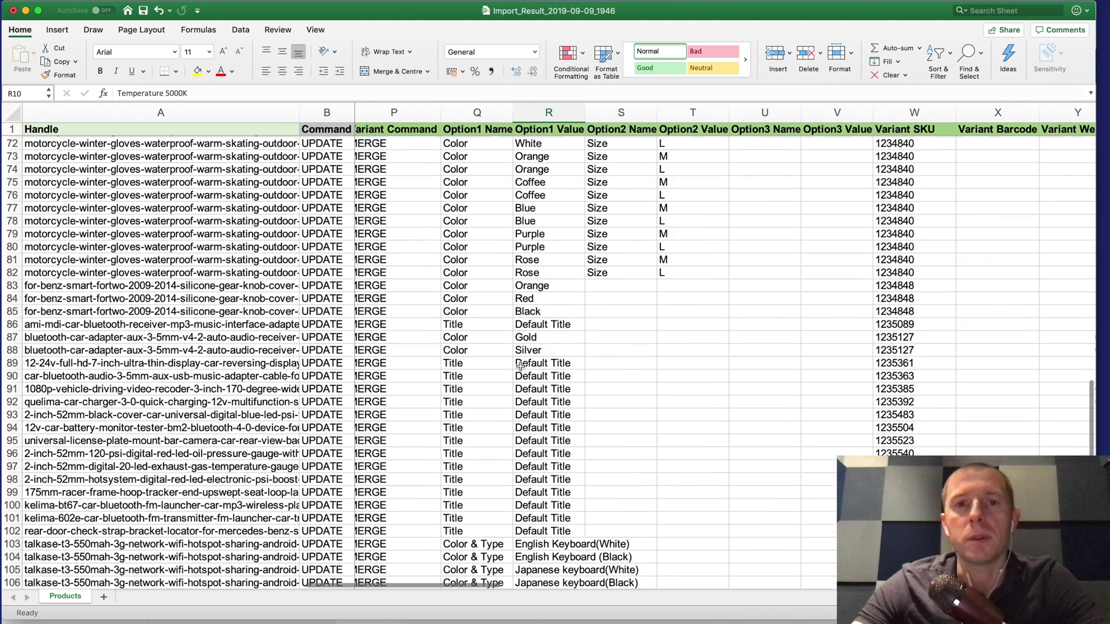
{"action": "left_click_drag", "start_coordinate": [483, 221], "coordinate": [676, 357]}
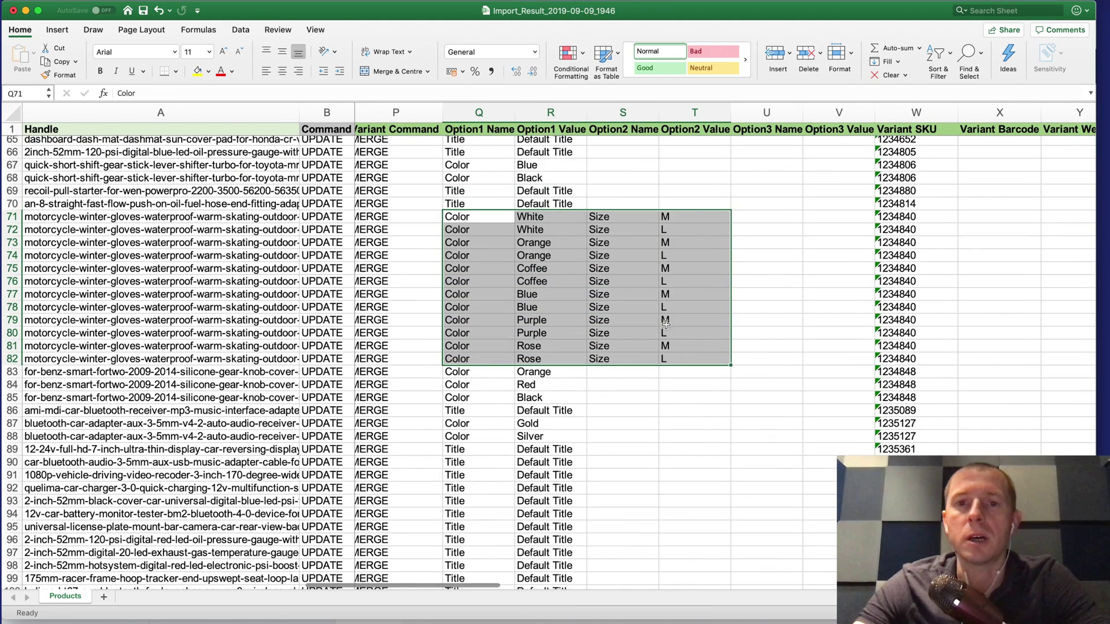
{"action": "left_click", "coordinate": [569, 318]}
{"action": "scroll", "coordinate": [555, 336], "scroll_direction": "down", "scroll_amount": 10}
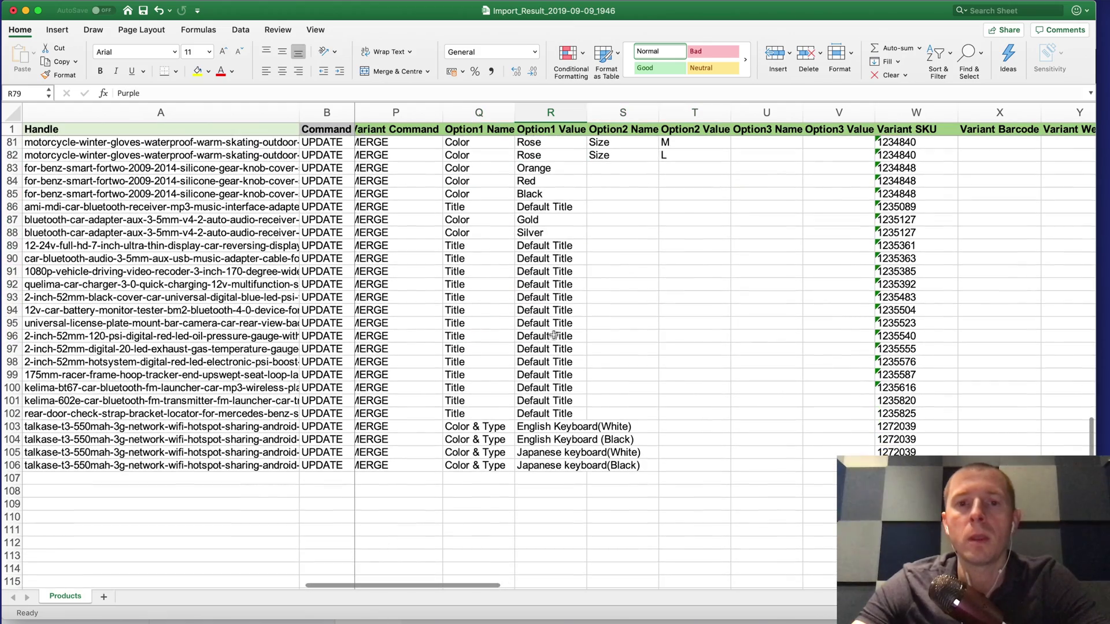
{"action": "scroll", "coordinate": [555, 336], "scroll_direction": "up", "scroll_amount": 1}
{"action": "scroll", "coordinate": [555, 335], "scroll_direction": "up", "scroll_amount": 1}
{"action": "scroll", "coordinate": [555, 337], "scroll_direction": "down", "scroll_amount": 3}
{"action": "scroll", "coordinate": [556, 347], "scroll_direction": "up", "scroll_amount": 1}
{"action": "scroll", "coordinate": [520, 376], "scroll_direction": "down", "scroll_amount": 2}
{"action": "left_click_drag", "start_coordinate": [490, 386], "coordinate": [544, 422]}
{"action": "left_click", "coordinate": [543, 390]}
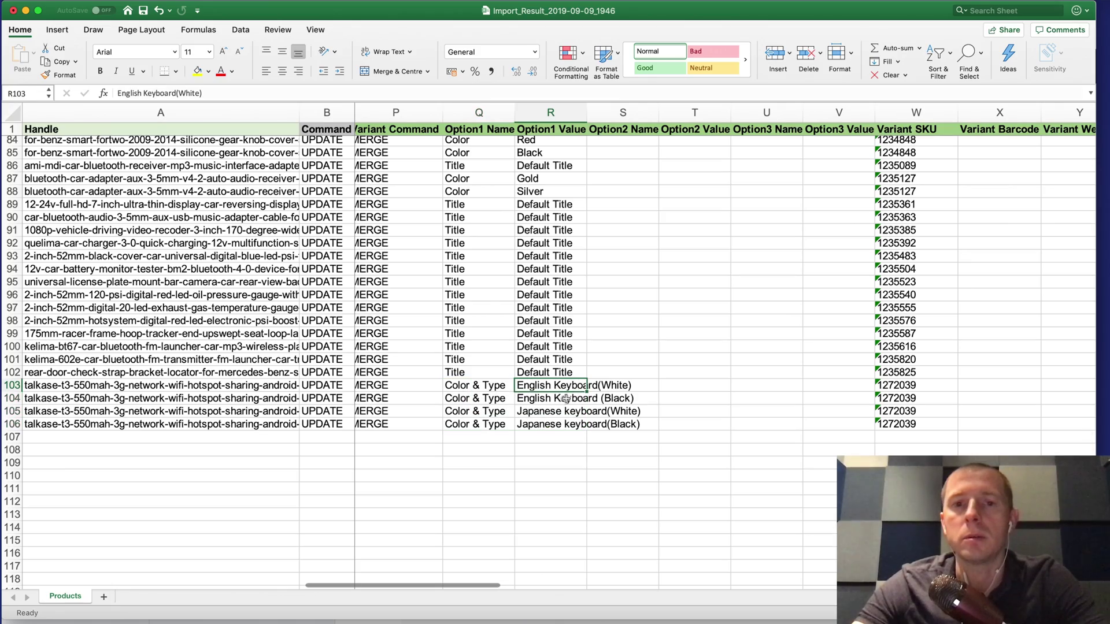
{"action": "scroll", "coordinate": [530, 397], "scroll_direction": "up", "scroll_amount": 20}
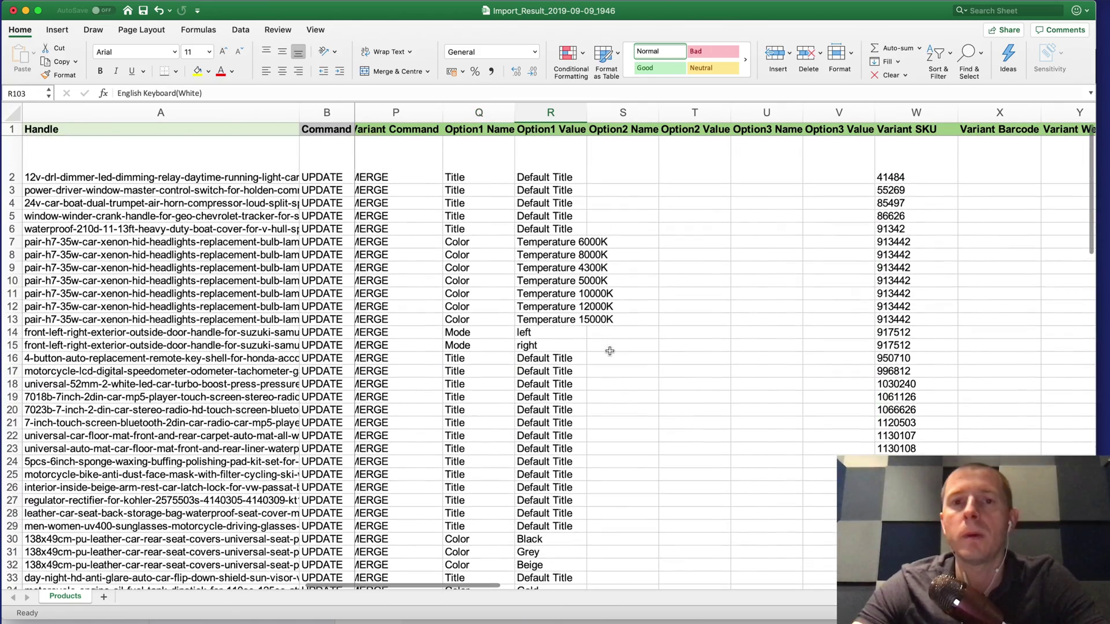
{"action": "scroll", "coordinate": [611, 351], "scroll_direction": "right", "scroll_amount": 2}
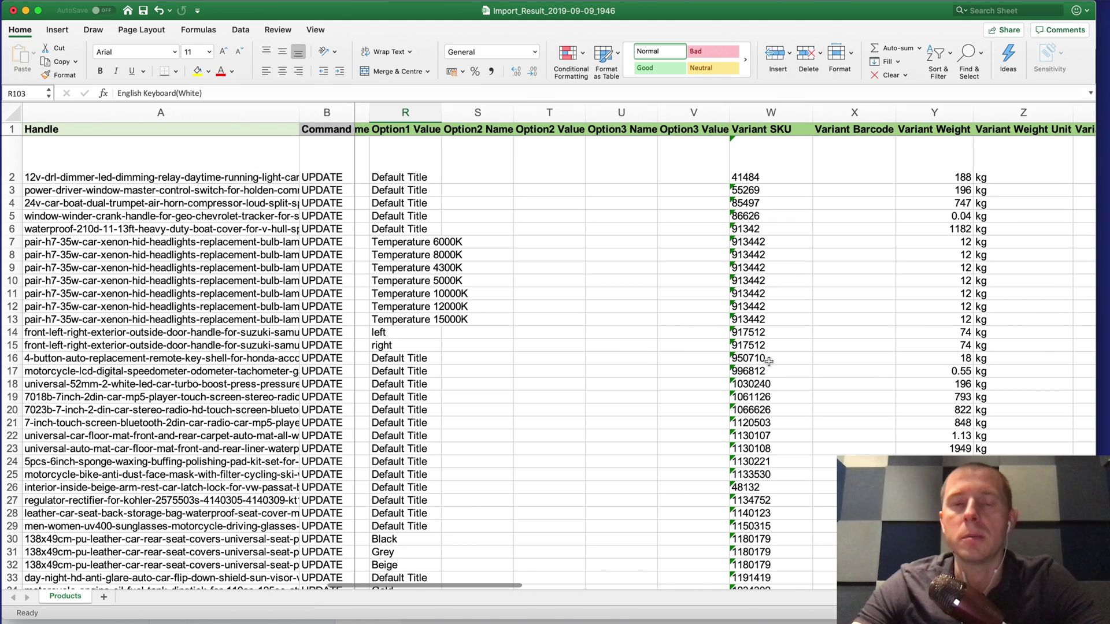
{"action": "scroll", "coordinate": [769, 360], "scroll_direction": "down", "scroll_amount": 2}
{"action": "scroll", "coordinate": [763, 356], "scroll_direction": "up", "scroll_amount": 2}
{"action": "scroll", "coordinate": [758, 351], "scroll_direction": "right", "scroll_amount": 1}
{"action": "scroll", "coordinate": [758, 350], "scroll_direction": "right", "scroll_amount": 1}
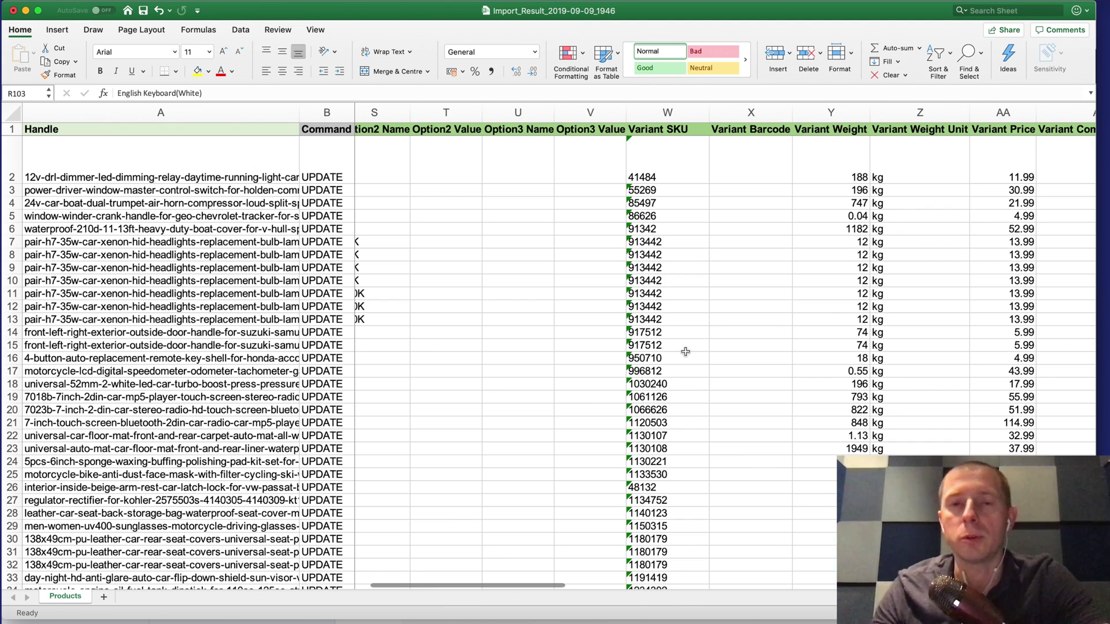
{"action": "scroll", "coordinate": [685, 351], "scroll_direction": "right", "scroll_amount": 5}
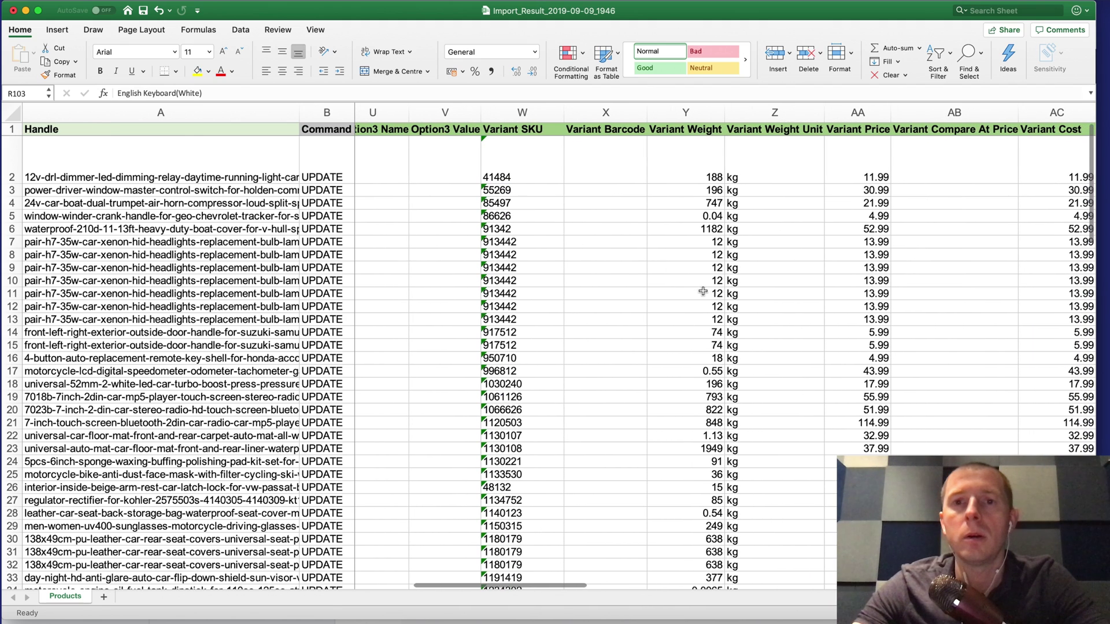
{"action": "scroll", "coordinate": [642, 223], "scroll_direction": "right", "scroll_amount": 2}
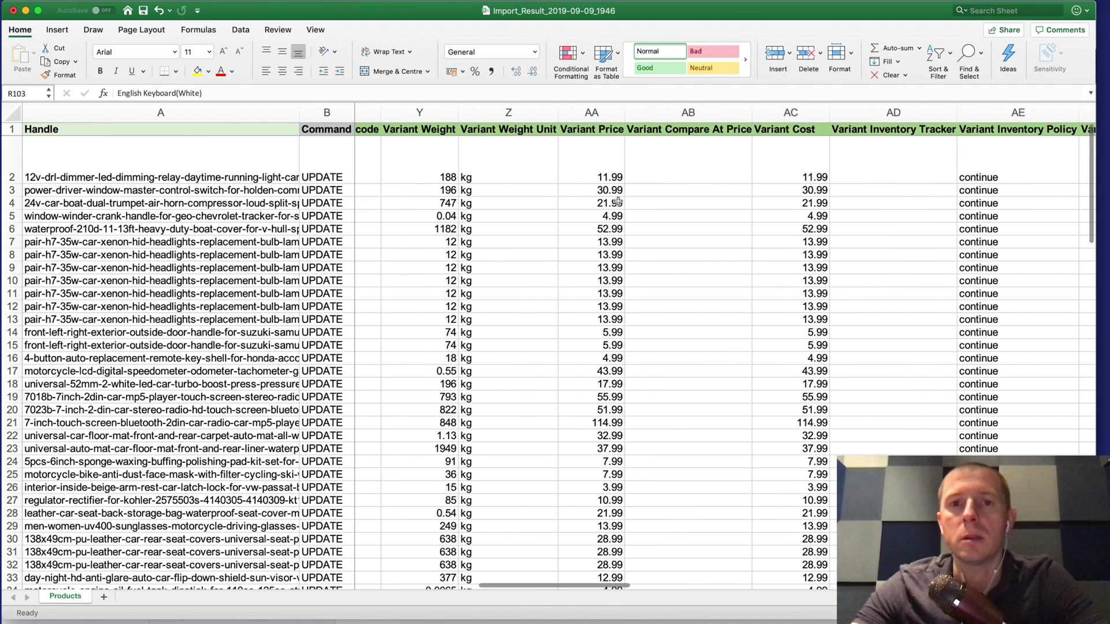
{"action": "left_click_drag", "start_coordinate": [599, 191], "coordinate": [596, 241]}
{"action": "left_click", "coordinate": [591, 294]}
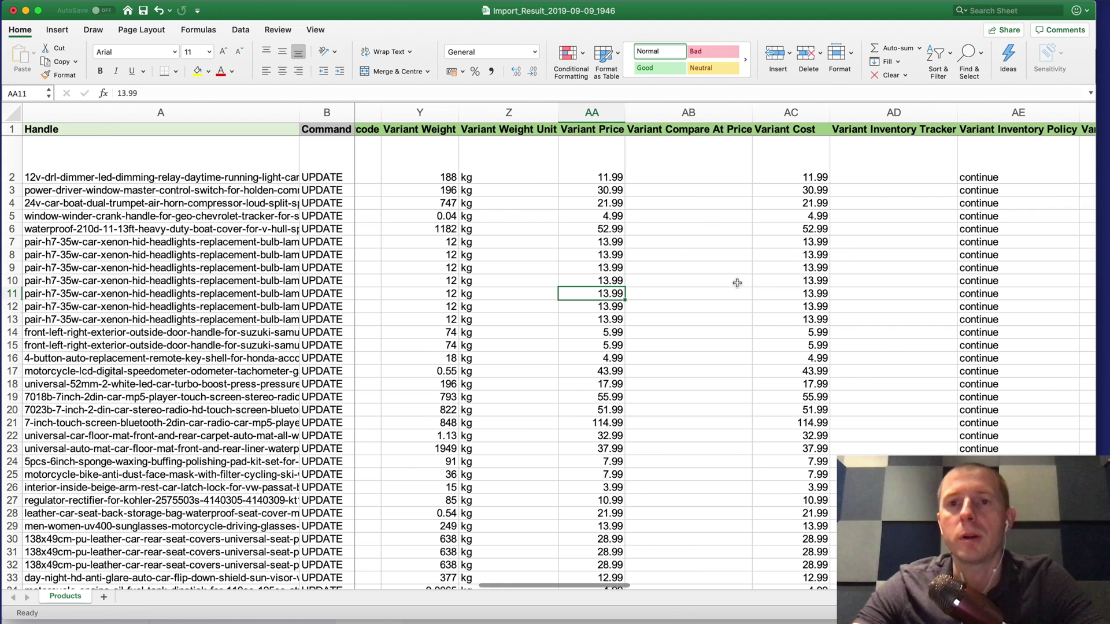
{"action": "scroll", "coordinate": [736, 293], "scroll_direction": "right", "scroll_amount": 2}
{"action": "left_click_drag", "start_coordinate": [665, 177], "coordinate": [662, 295]}
{"action": "left_click", "coordinate": [665, 229]}
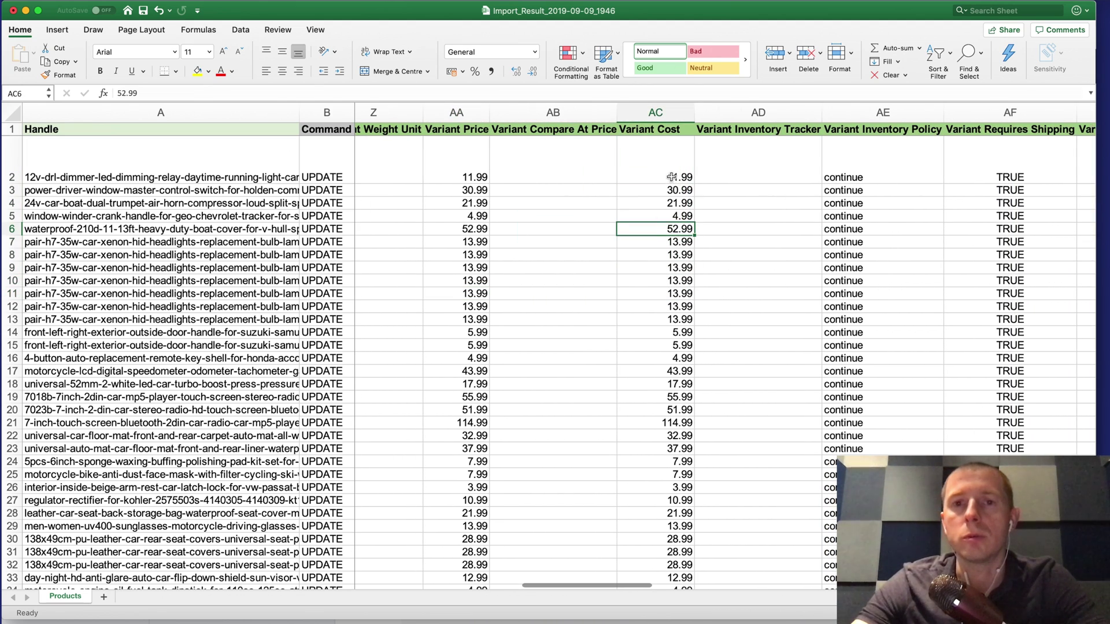
{"action": "left_click_drag", "start_coordinate": [672, 177], "coordinate": [655, 130]}
{"action": "key", "text": "super+shift+Down"}
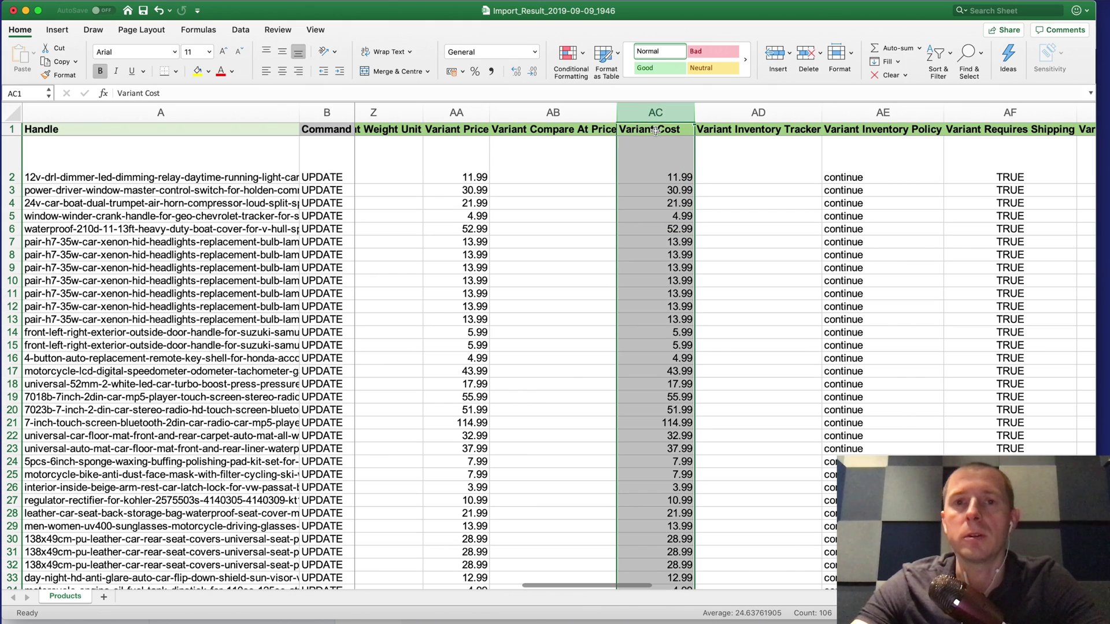
{"action": "left_click", "coordinate": [658, 164]}
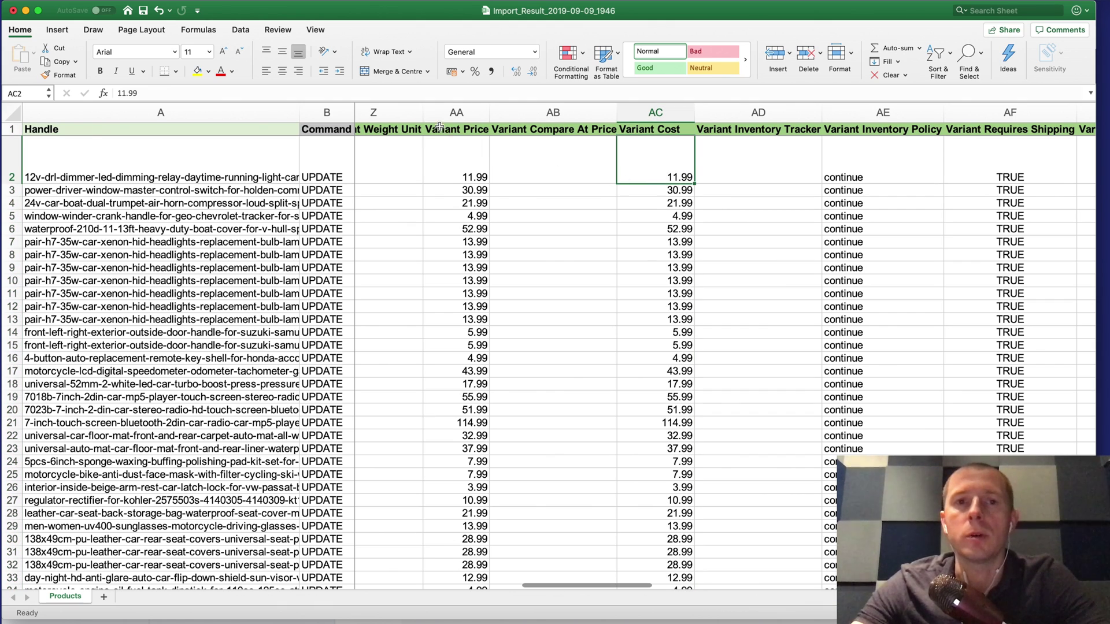
{"action": "left_click", "coordinate": [464, 153]}
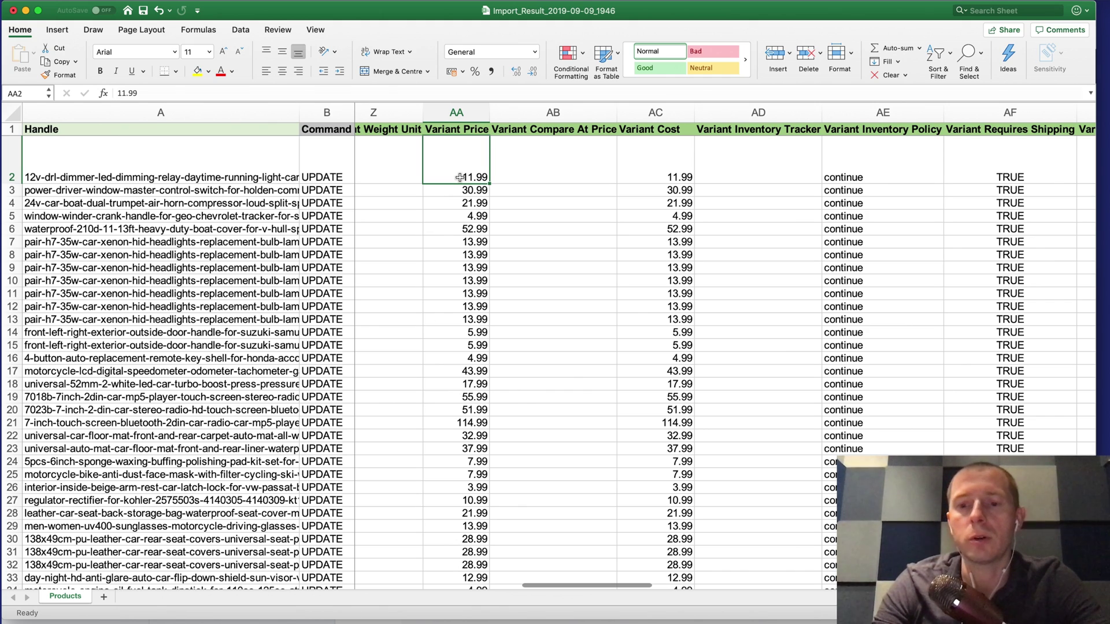
Enter =AC2*2 in AA2 so the Variant Price doubles the Variant Cost
{"action": "type", "text": "="}
{"action": "key", "text": "Right"}
{"action": "key", "text": "Right"}
{"action": "key", "text": "Right"}
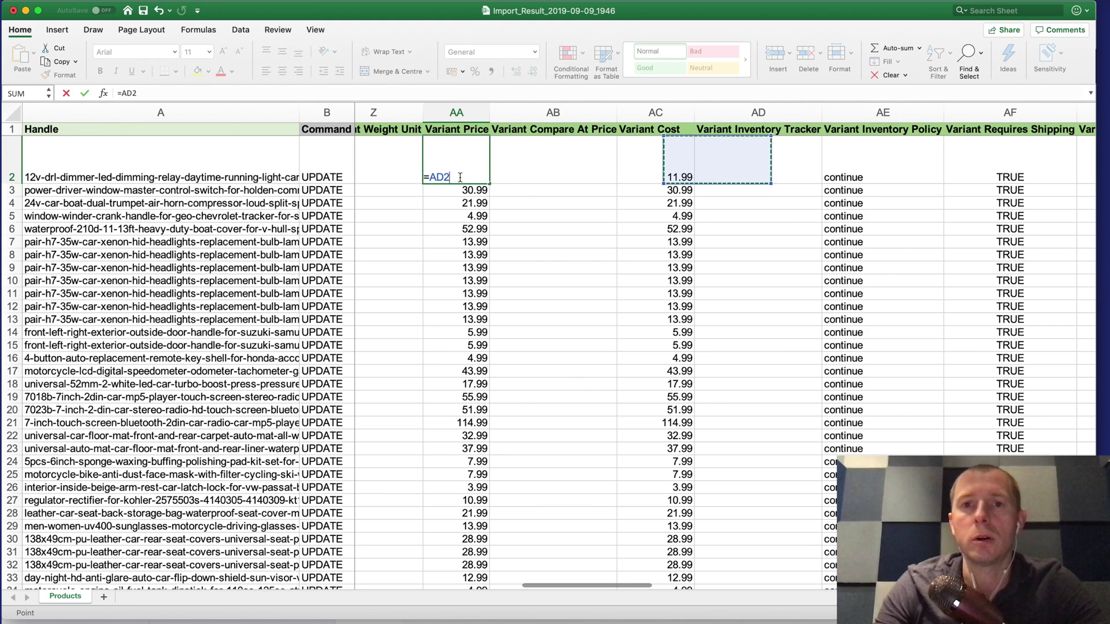
{"action": "key", "text": "Left"}
{"action": "type", "text": "*2"}
{"action": "key", "text": "Return"}
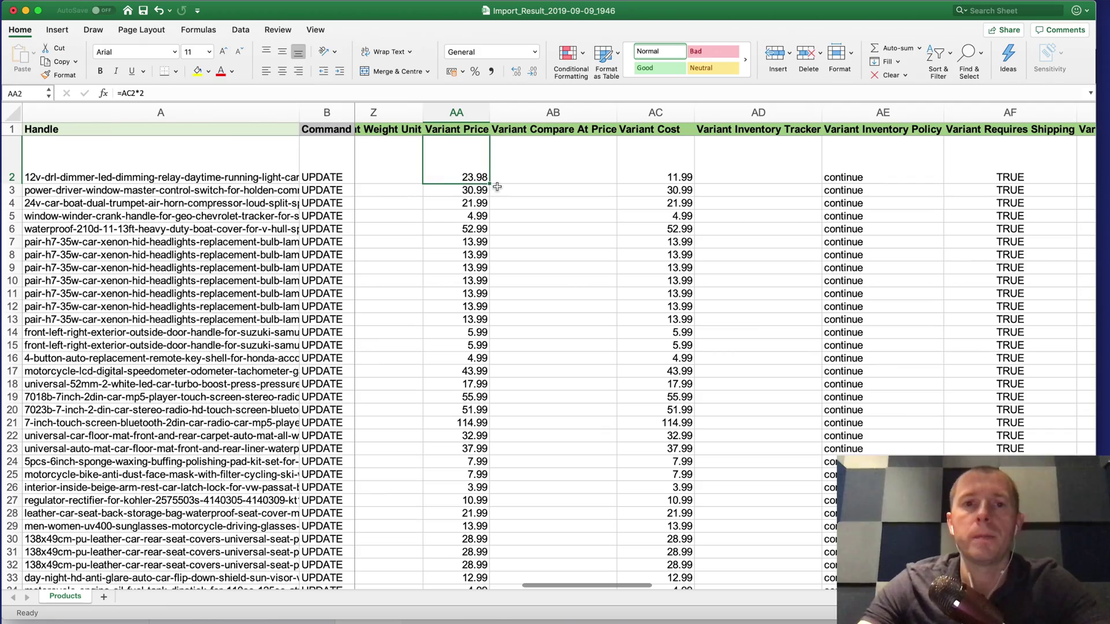
Fill the price formula down column AA, check it, and save the workbook
{"action": "double_click", "coordinate": [489, 183]}
{"action": "left_click", "coordinate": [475, 207]}
{"action": "scroll", "coordinate": [475, 248], "scroll_direction": "down", "scroll_amount": 20}
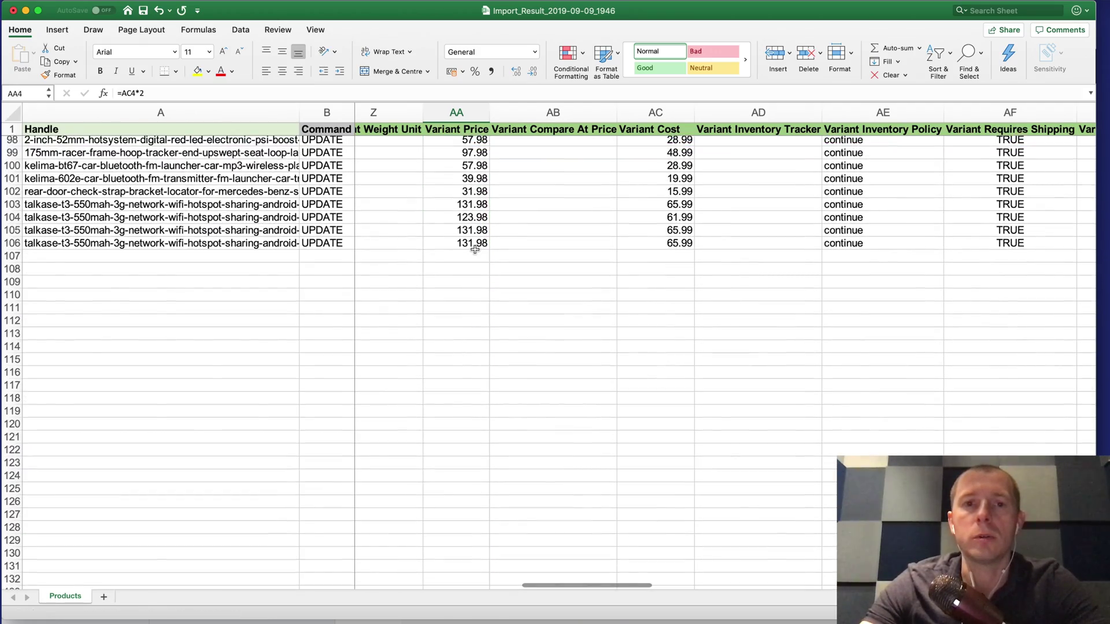
{"action": "scroll", "coordinate": [475, 248], "scroll_direction": "up", "scroll_amount": 20}
{"action": "left_click", "coordinate": [468, 181]}
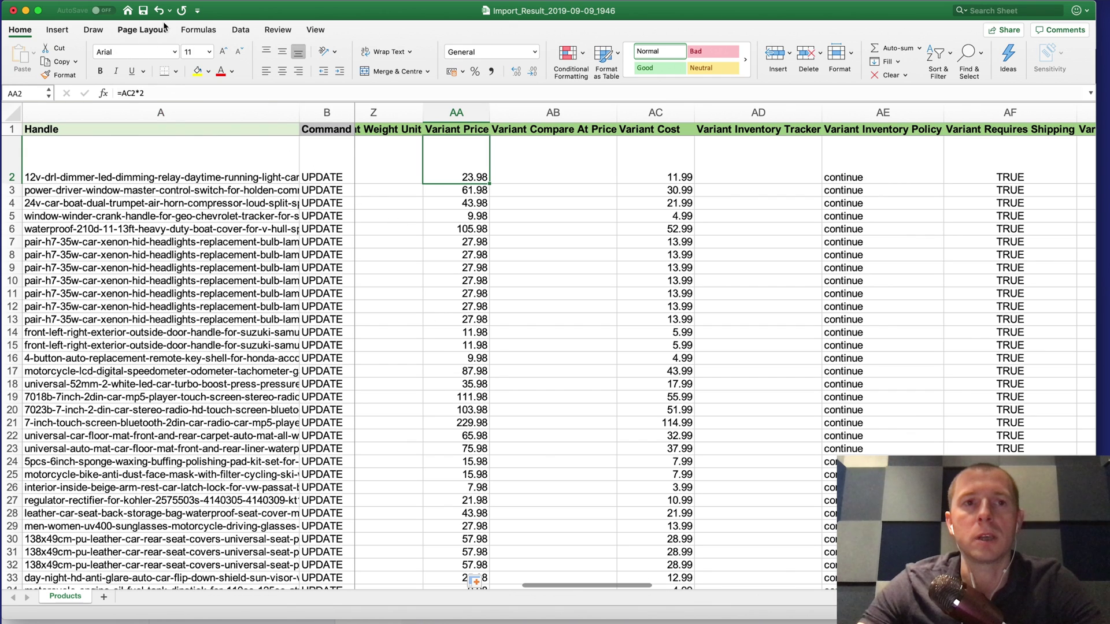
{"action": "left_click", "coordinate": [142, 10]}
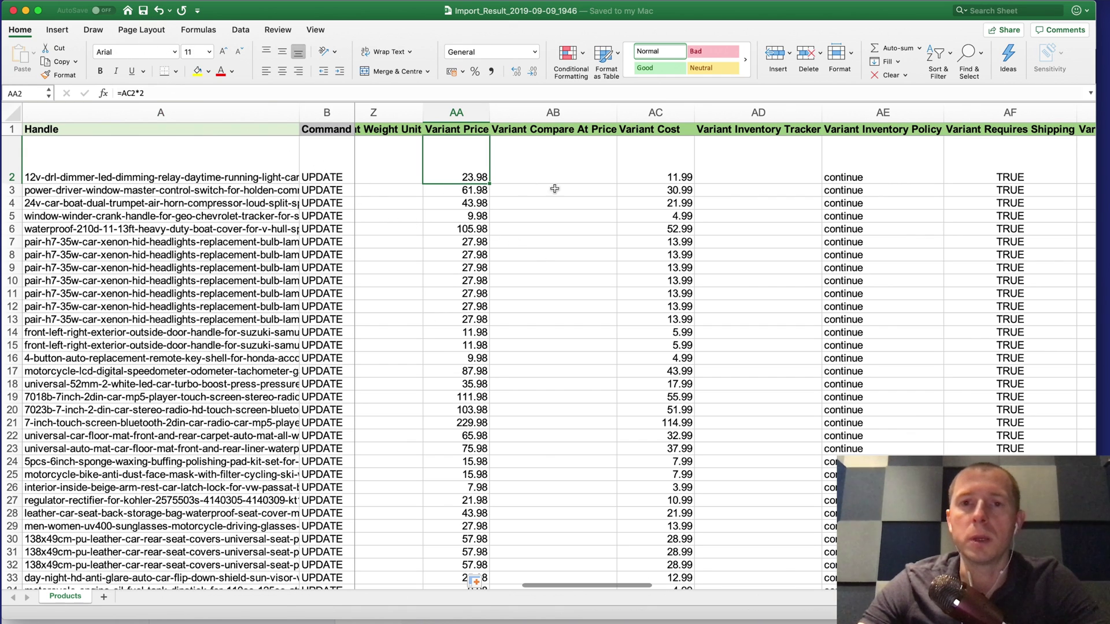
{"action": "scroll", "coordinate": [579, 196], "scroll_direction": "right", "scroll_amount": 10}
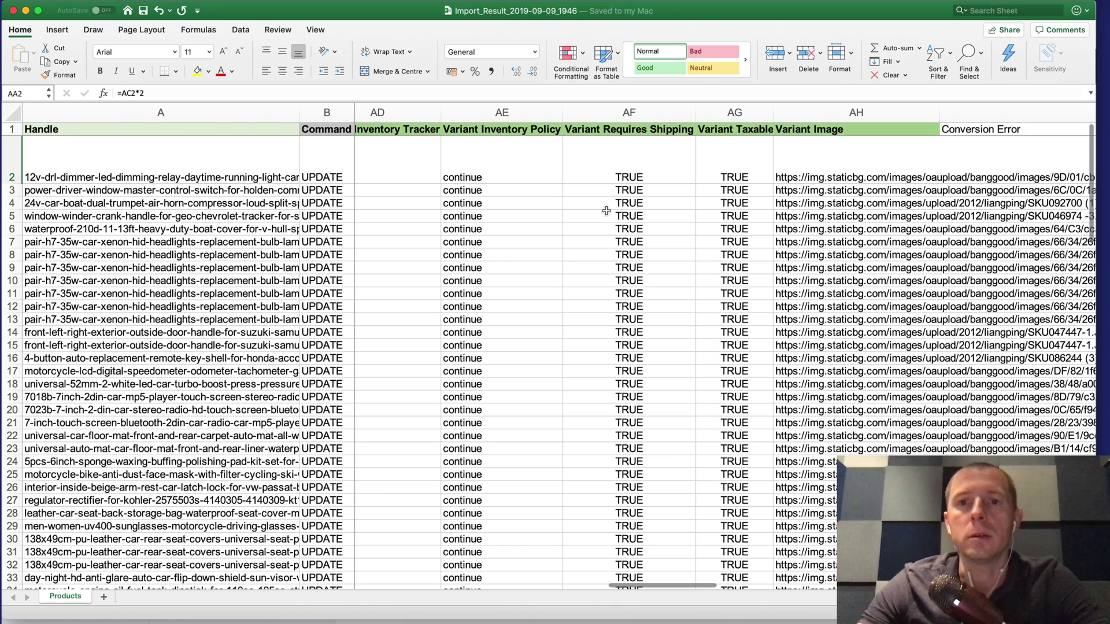
Inspect the Variant Requires Shipping, Variant Taxable and variant image URL values
{"action": "scroll", "coordinate": [463, 177], "scroll_direction": "left", "scroll_amount": 2}
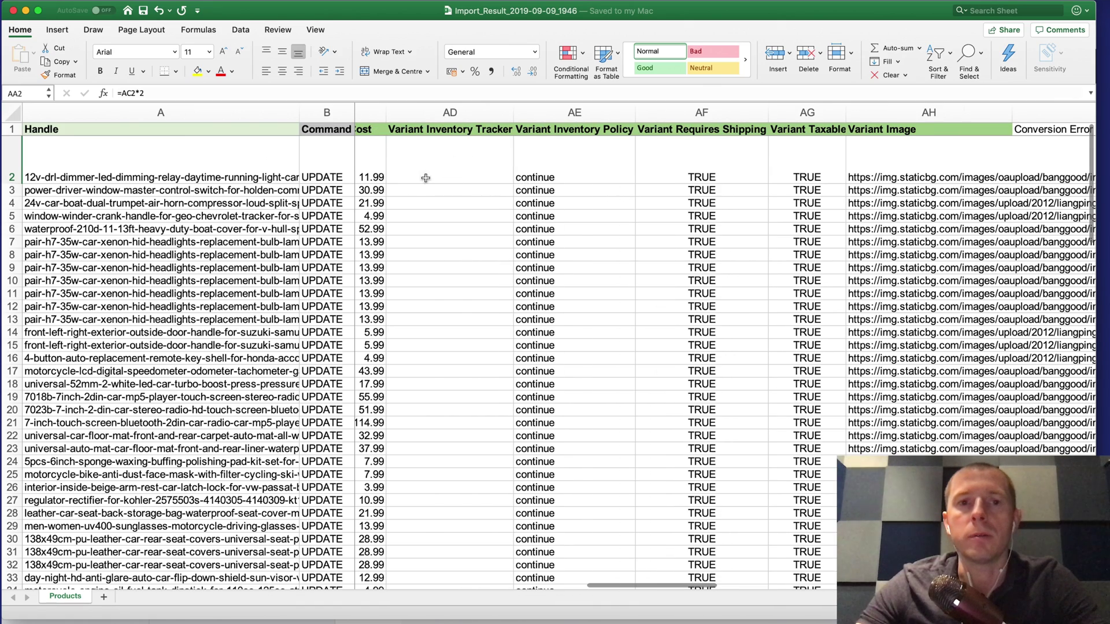
{"action": "scroll", "coordinate": [623, 189], "scroll_direction": "right", "scroll_amount": 5}
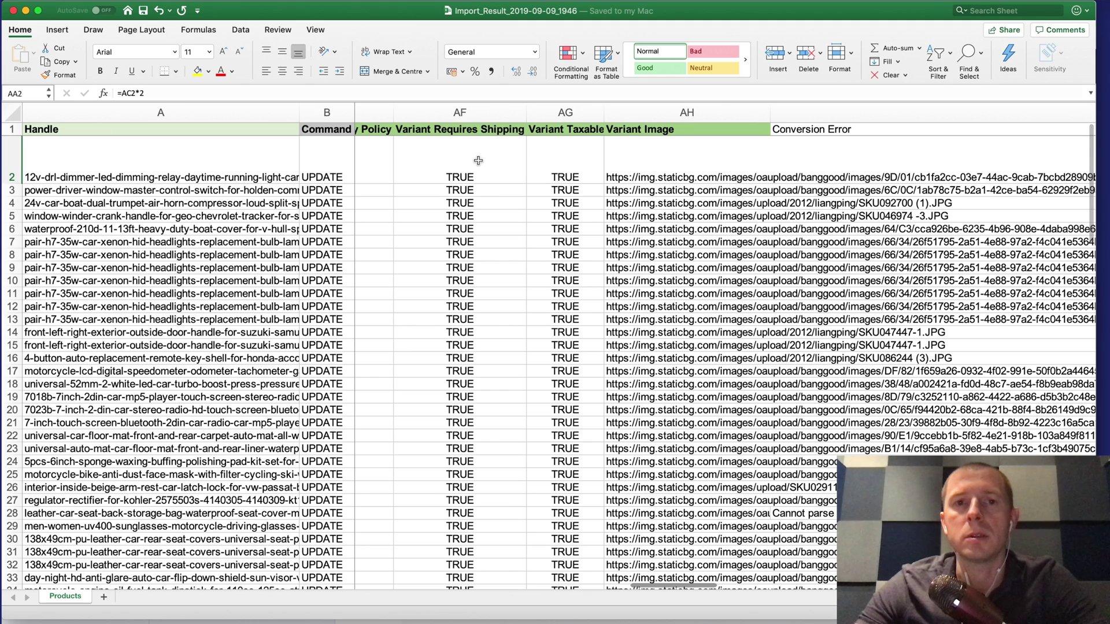
{"action": "left_click_drag", "start_coordinate": [471, 176], "coordinate": [514, 181]}
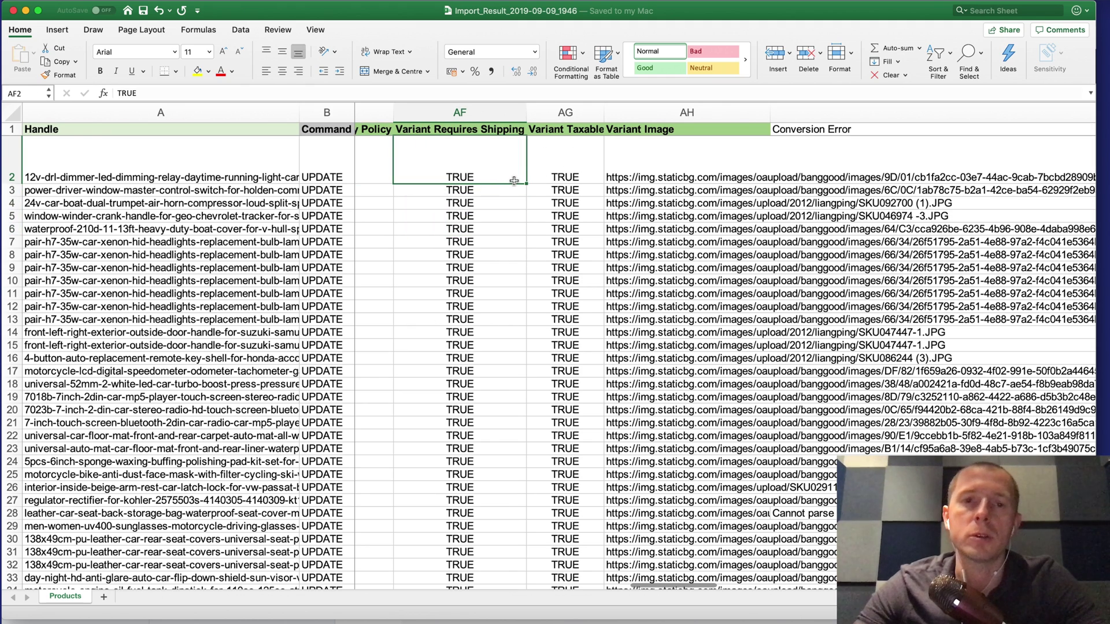
{"action": "left_click", "coordinate": [572, 174]}
{"action": "left_click", "coordinate": [565, 215]}
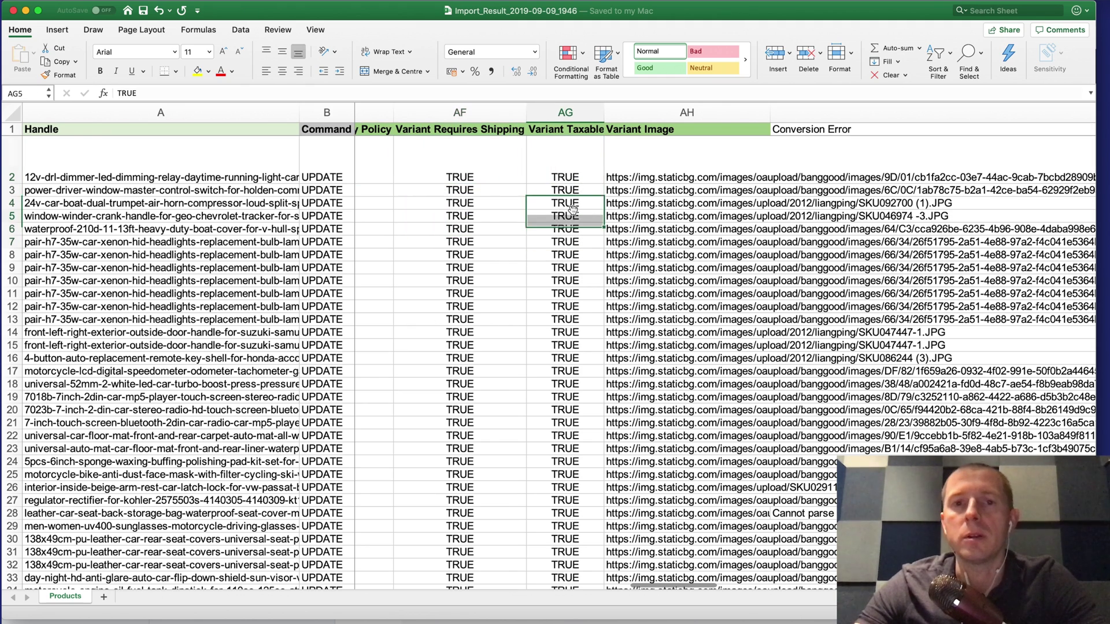
{"action": "left_click", "coordinate": [653, 179]}
{"action": "scroll", "coordinate": [671, 171], "scroll_direction": "right", "scroll_amount": 3}
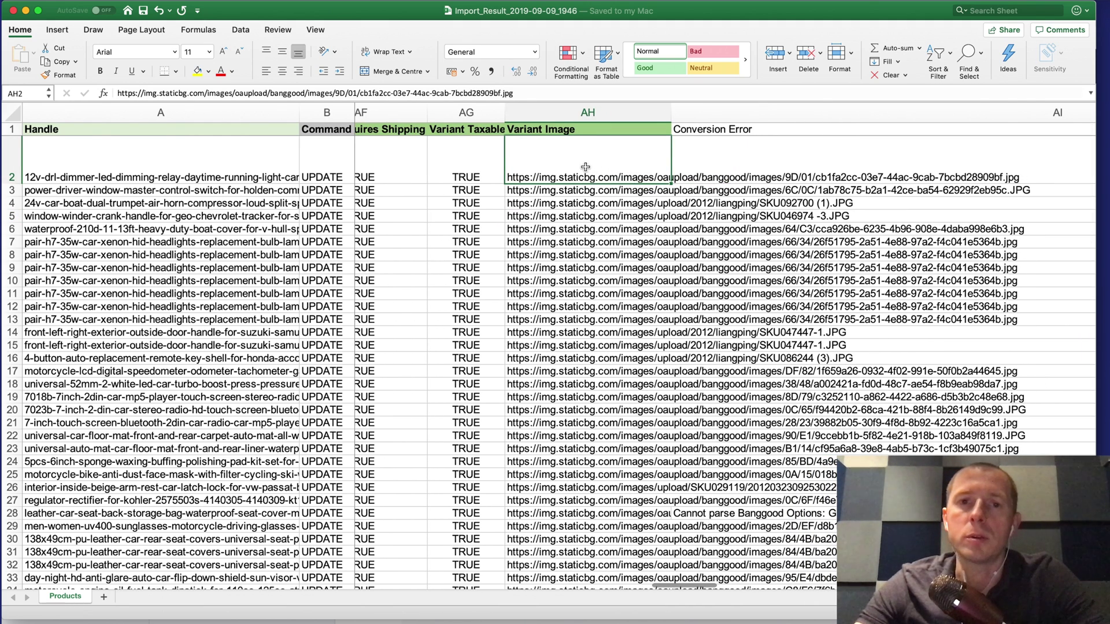
{"action": "left_click", "coordinate": [573, 227]}
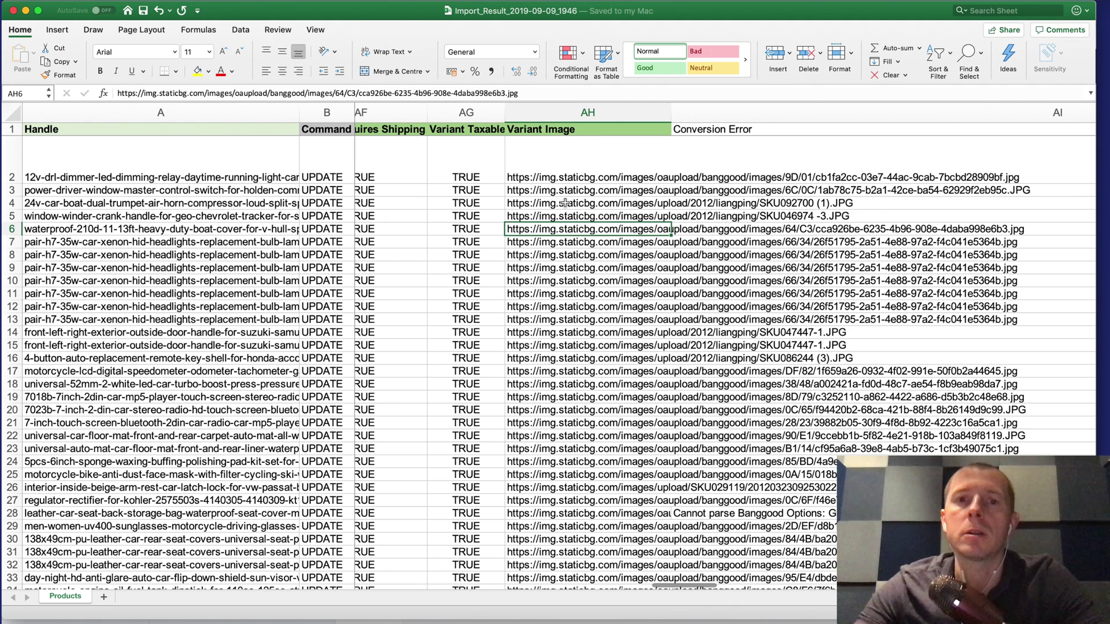
{"action": "left_click_drag", "start_coordinate": [572, 176], "coordinate": [578, 315]}
{"action": "left_click", "coordinate": [631, 255]}
Scroll to the Import Result and Import Comment columns, then view the browser's import summary
{"action": "scroll", "coordinate": [663, 262], "scroll_direction": "right", "scroll_amount": 3}
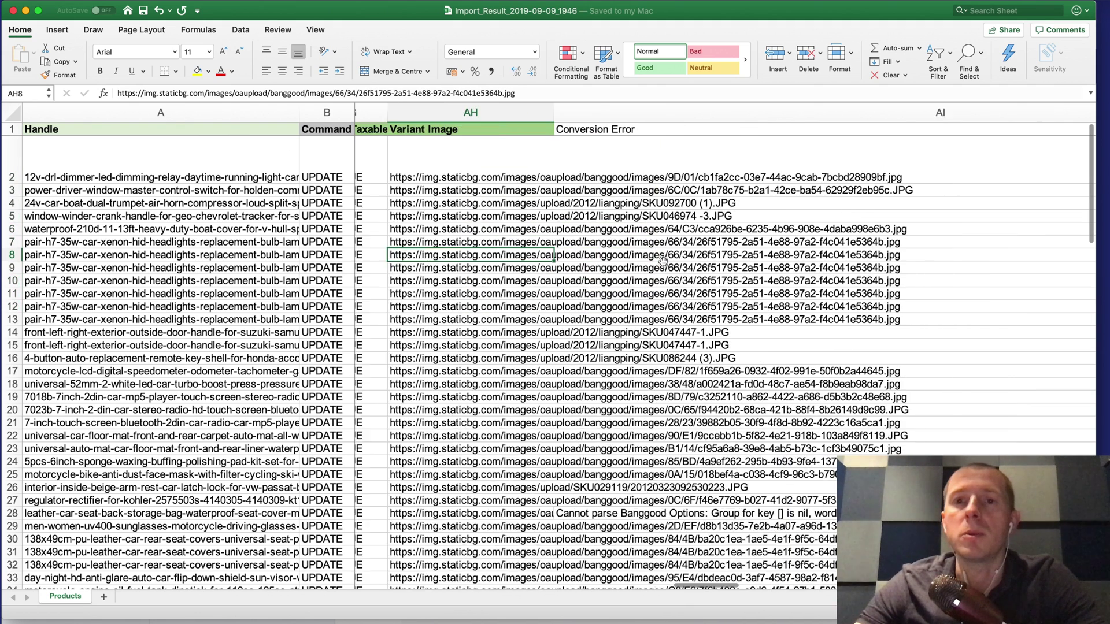
{"action": "scroll", "coordinate": [663, 262], "scroll_direction": "right", "scroll_amount": 2}
{"action": "scroll", "coordinate": [663, 275], "scroll_direction": "right", "scroll_amount": 5}
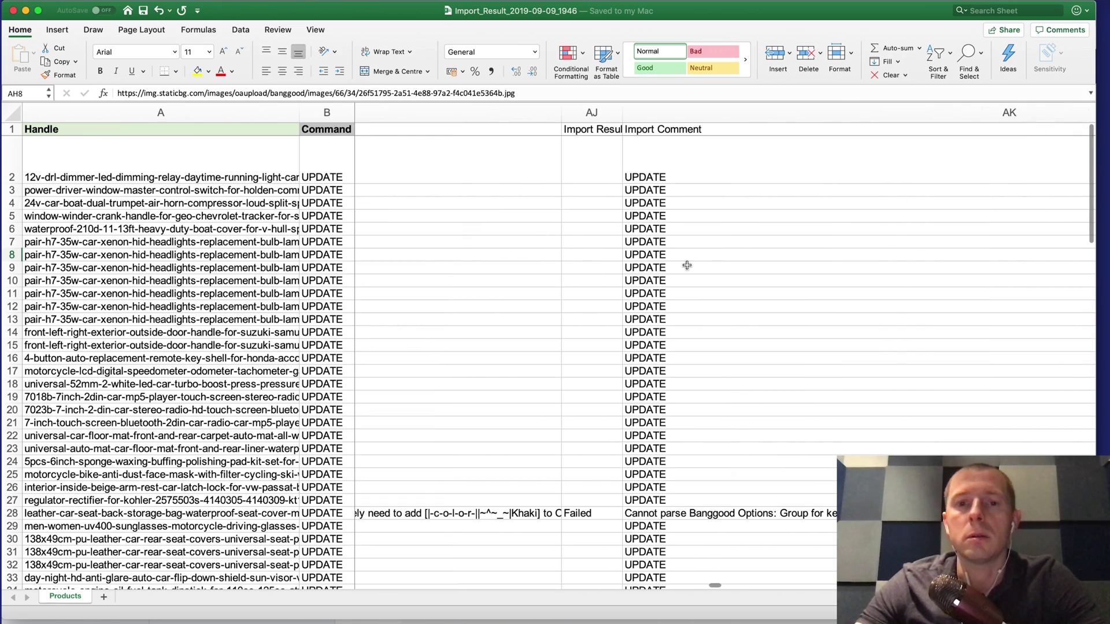
{"action": "scroll", "coordinate": [663, 281], "scroll_direction": "down", "scroll_amount": 5}
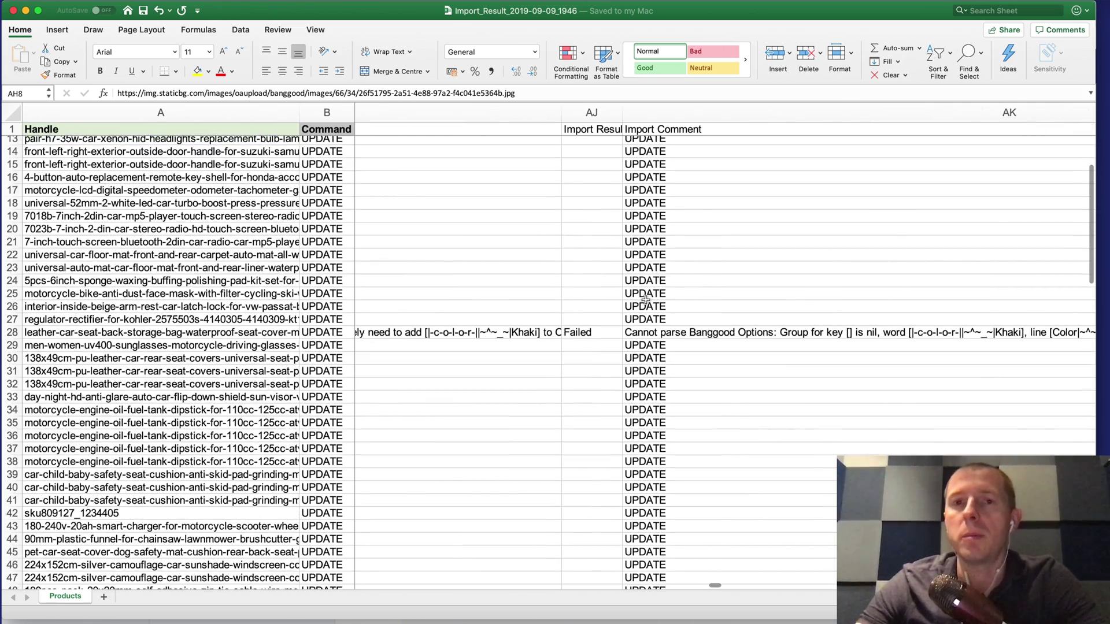
{"action": "scroll", "coordinate": [646, 299], "scroll_direction": "up", "scroll_amount": 3}
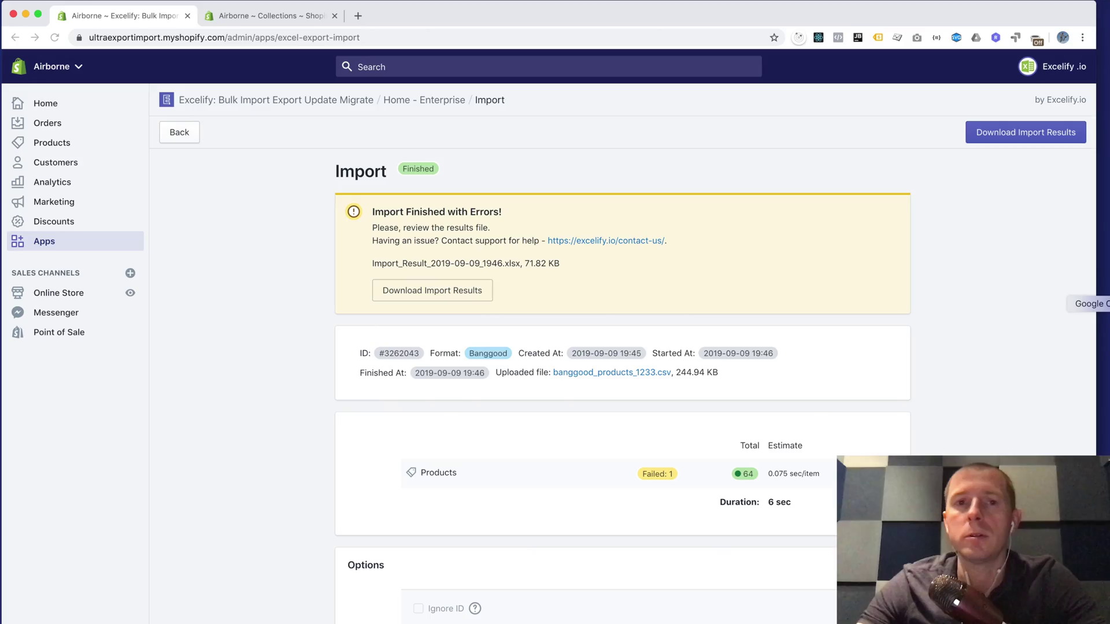
{"action": "key", "text": "super+Tab"}
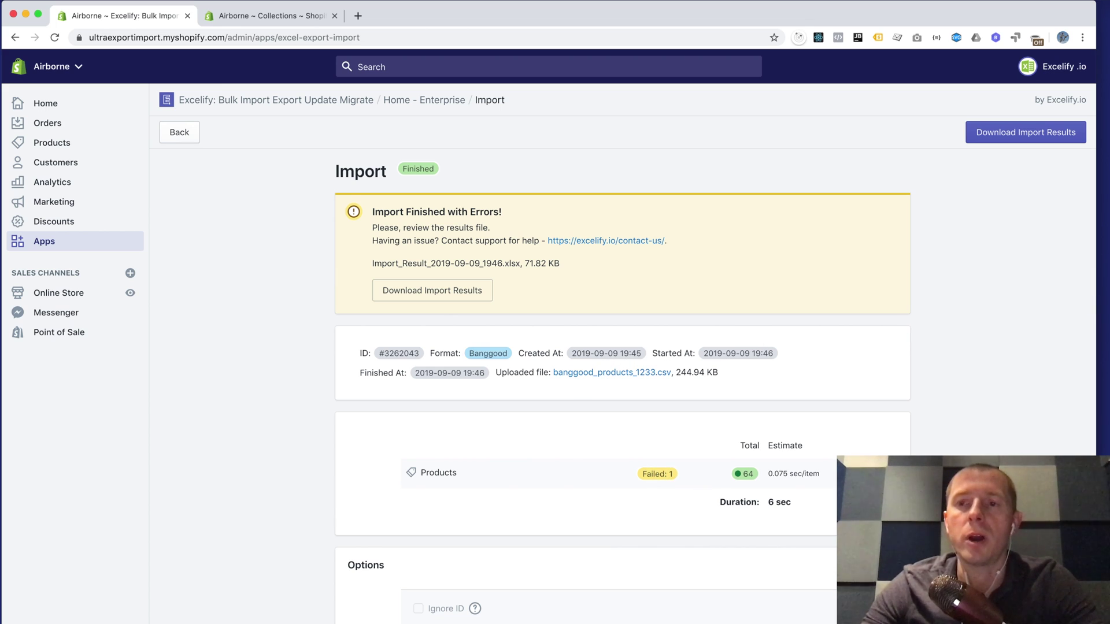
Back in Excel, widen column AJ and turn on Data > Filter for the header row
{"action": "key", "text": "super+Tab"}
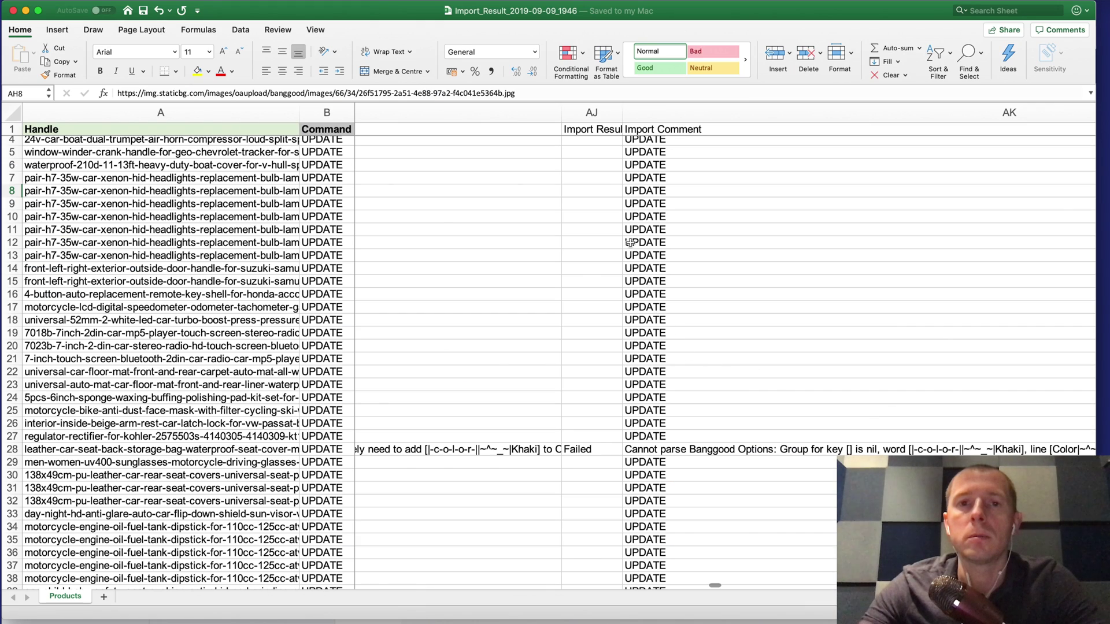
{"action": "left_click_drag", "start_coordinate": [620, 112], "coordinate": [626, 112]}
{"action": "scroll", "coordinate": [644, 174], "scroll_direction": "right", "scroll_amount": 5}
{"action": "left_click", "coordinate": [421, 129]}
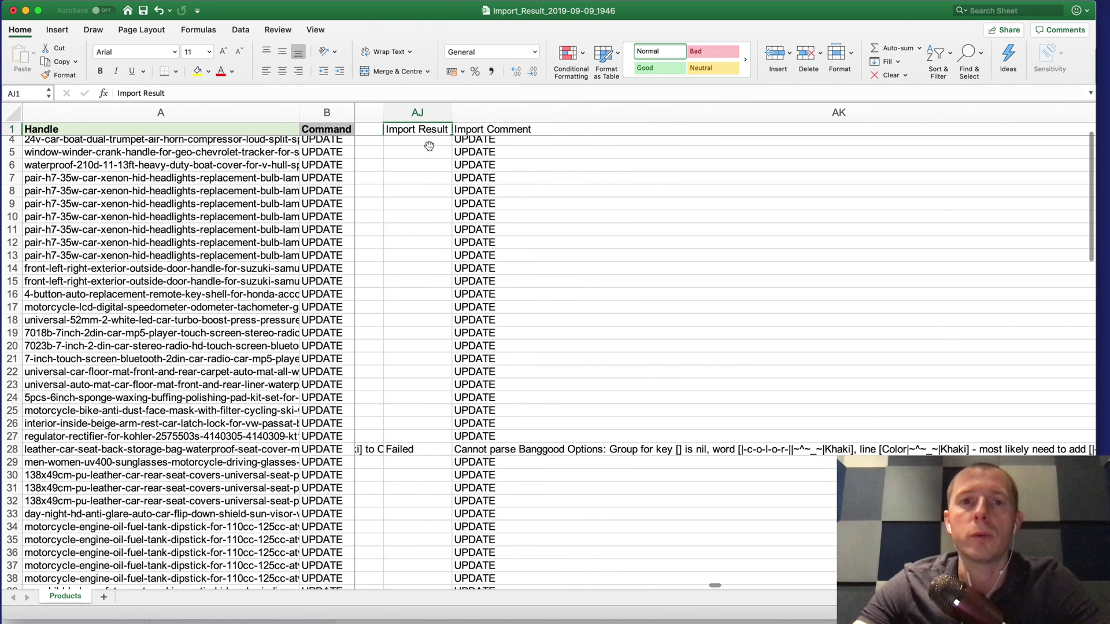
{"action": "left_click", "coordinate": [504, 131]}
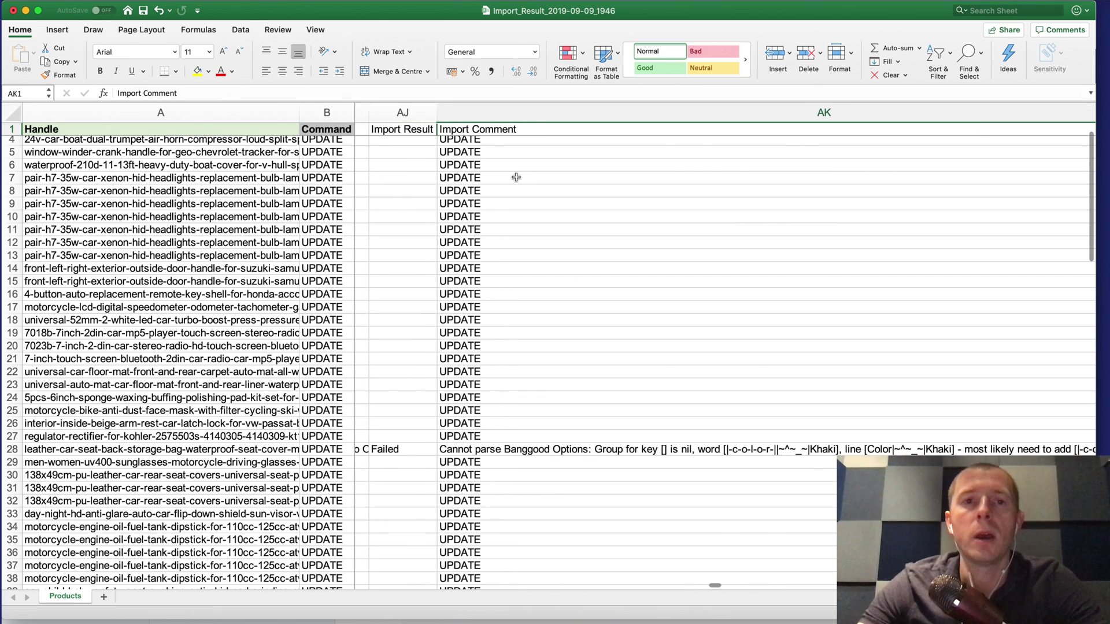
{"action": "left_click", "coordinate": [417, 153]}
{"action": "left_click", "coordinate": [241, 29]}
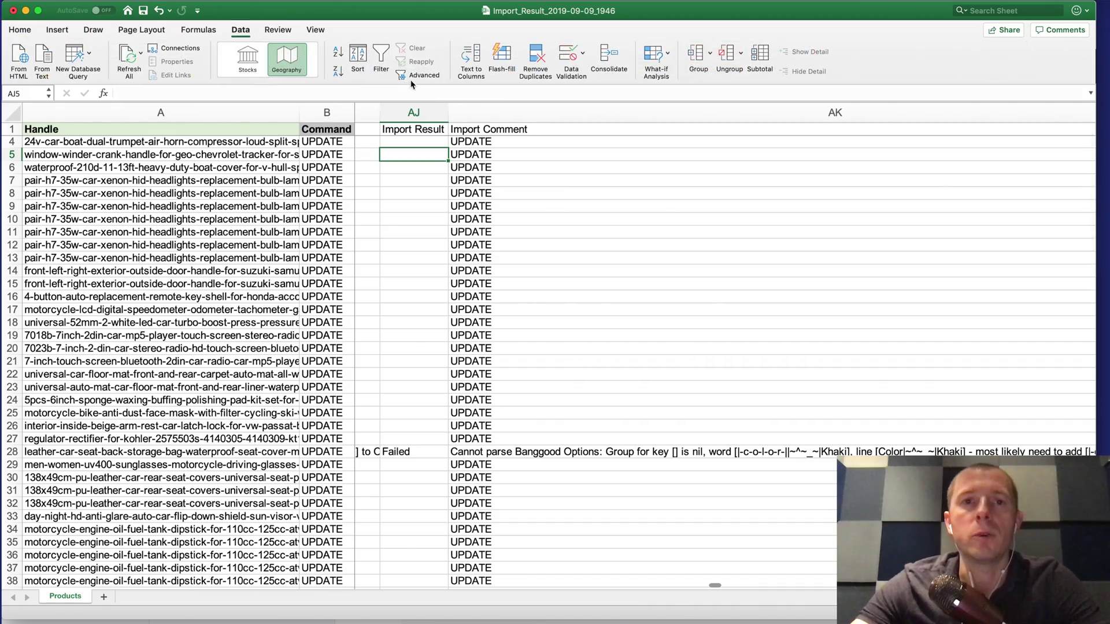
{"action": "left_click", "coordinate": [383, 58]}
Filter Import Result to hide (Blanks), leaving only the Failed row 28
{"action": "scroll", "coordinate": [694, 170], "scroll_direction": "left", "scroll_amount": 10}
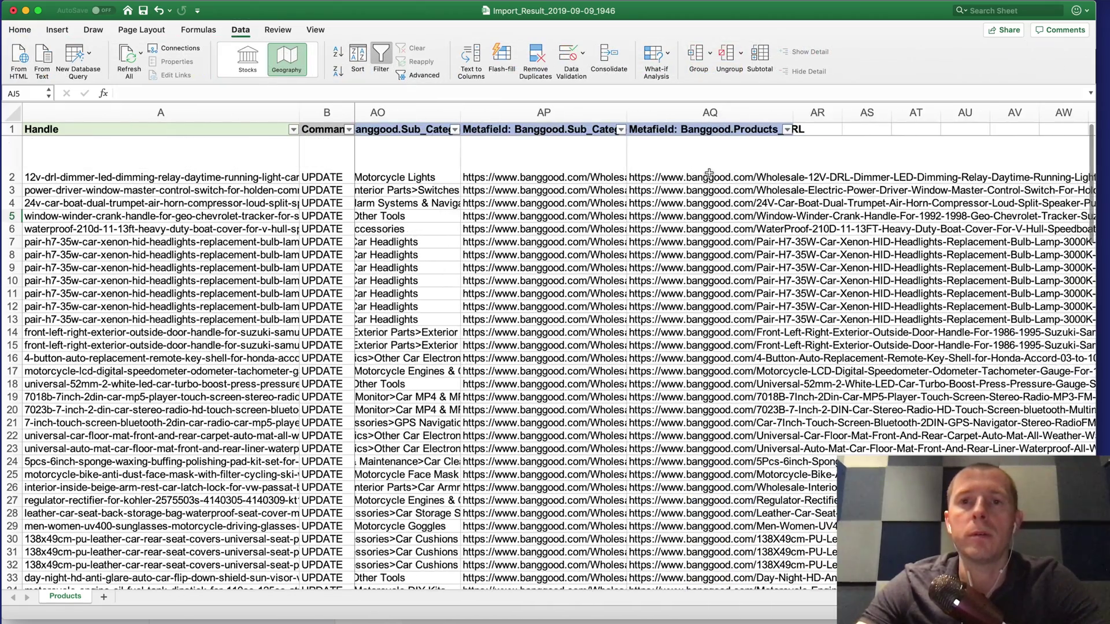
{"action": "scroll", "coordinate": [694, 171], "scroll_direction": "left", "scroll_amount": 1}
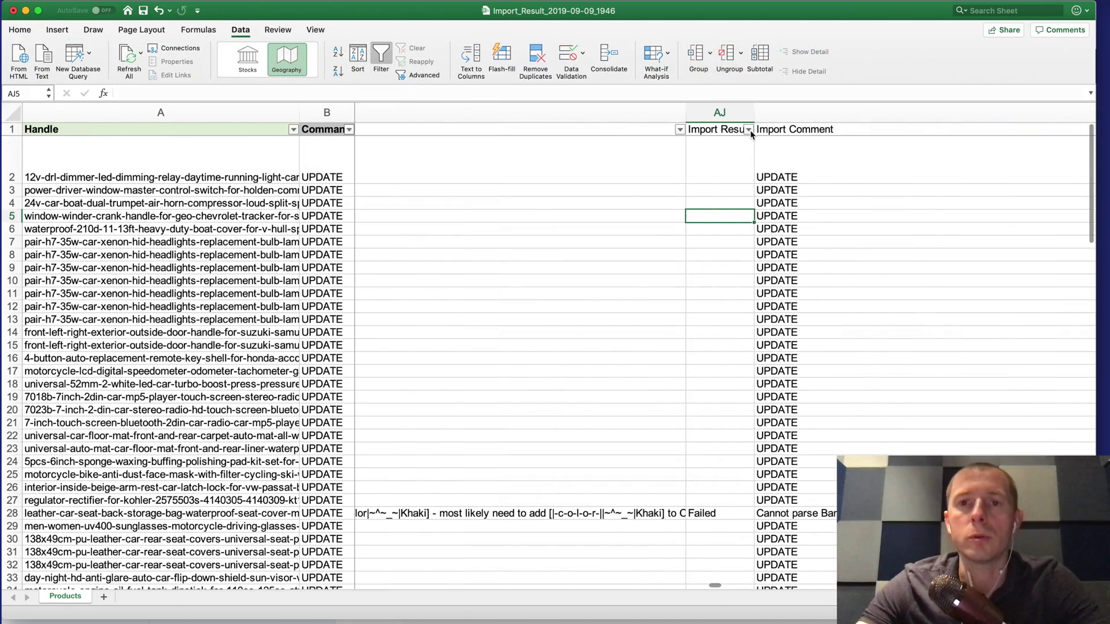
{"action": "left_click", "coordinate": [749, 130]}
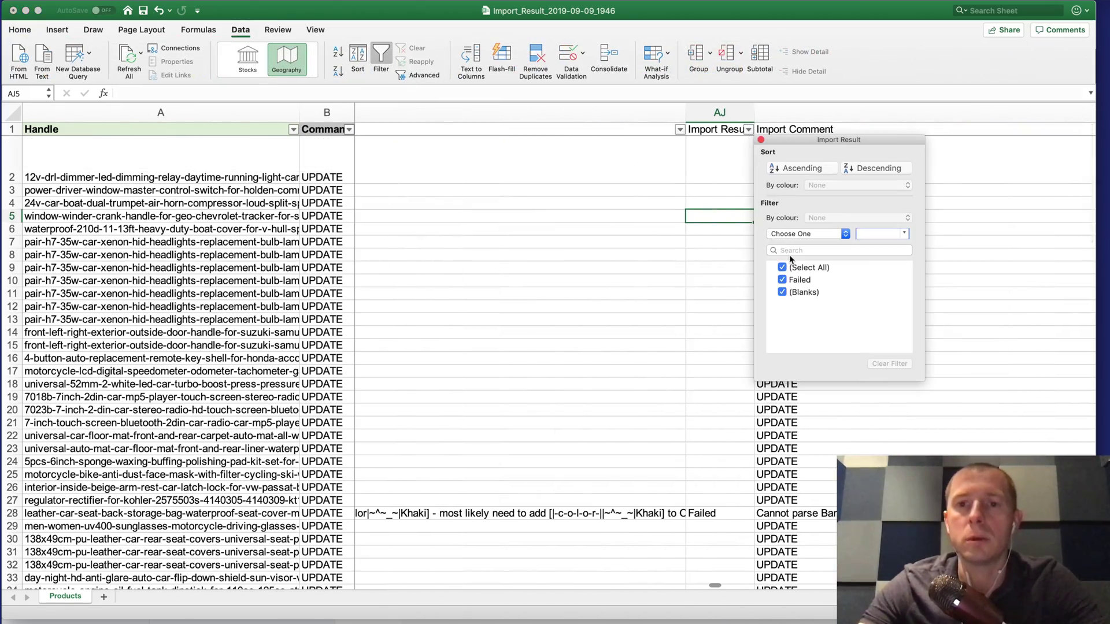
{"action": "left_click", "coordinate": [782, 293]}
{"action": "left_click", "coordinate": [720, 165]}
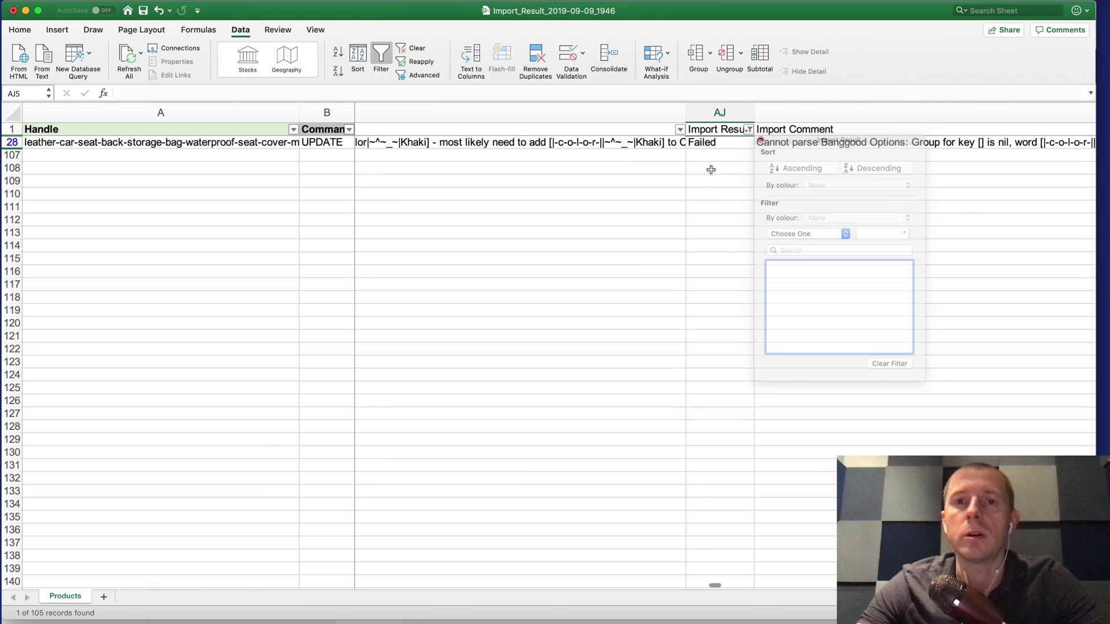
{"action": "left_click", "coordinate": [711, 146]}
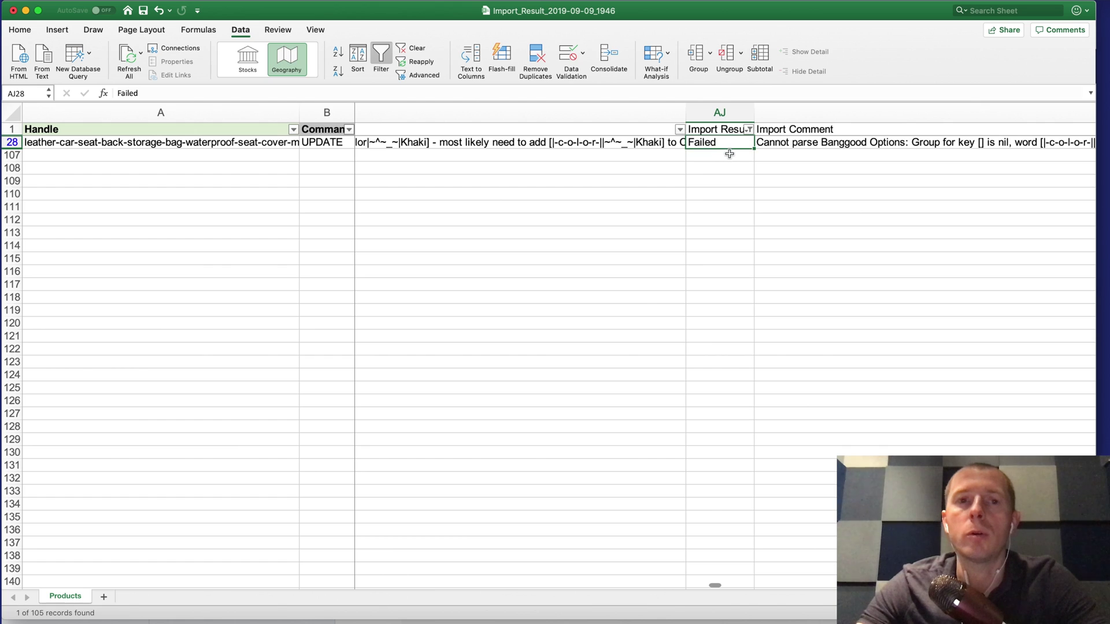
Read row 28's parse-error comment, then clear the Import Result filter
{"action": "scroll", "coordinate": [716, 158], "scroll_direction": "right", "scroll_amount": 3}
{"action": "scroll", "coordinate": [691, 157], "scroll_direction": "right", "scroll_amount": 2}
{"action": "left_click", "coordinate": [599, 145]}
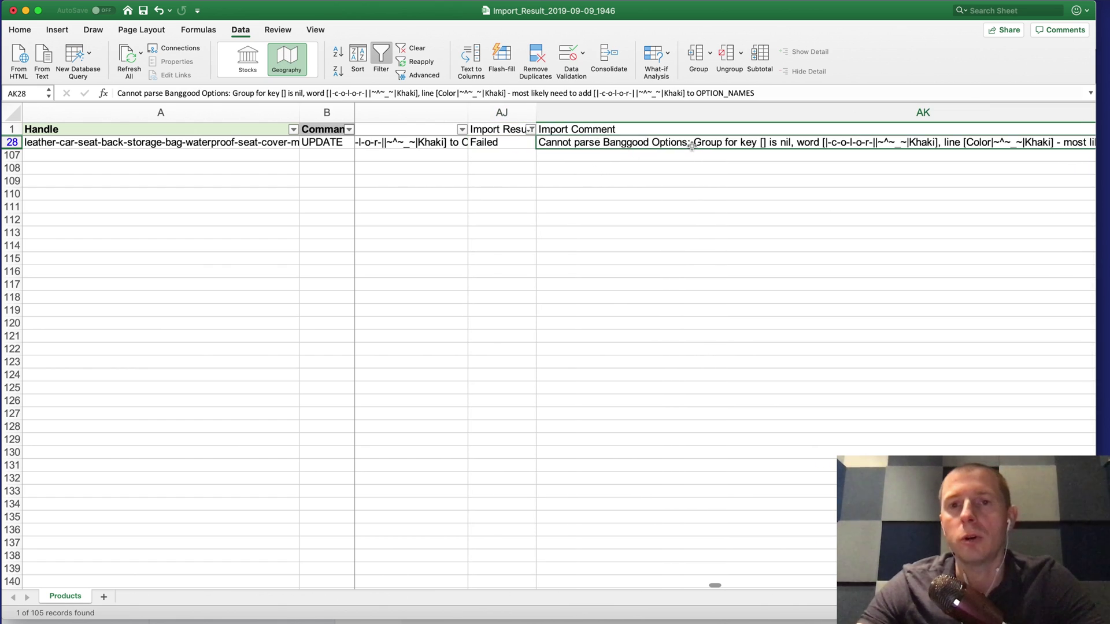
{"action": "scroll", "coordinate": [692, 147], "scroll_direction": "right", "scroll_amount": 5}
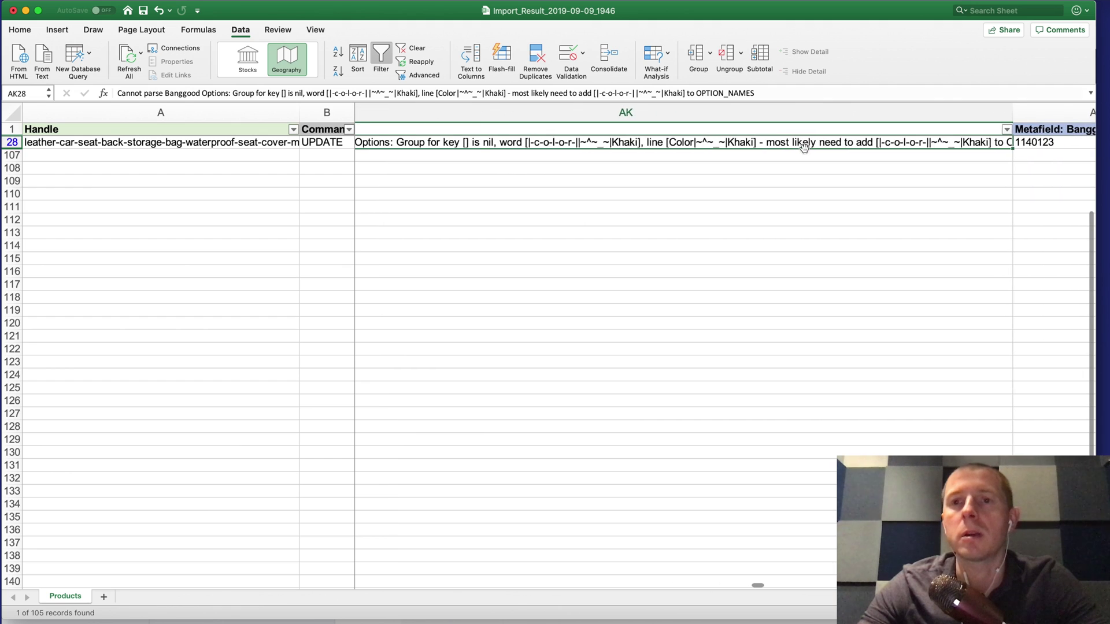
{"action": "scroll", "coordinate": [752, 150], "scroll_direction": "left", "scroll_amount": 5}
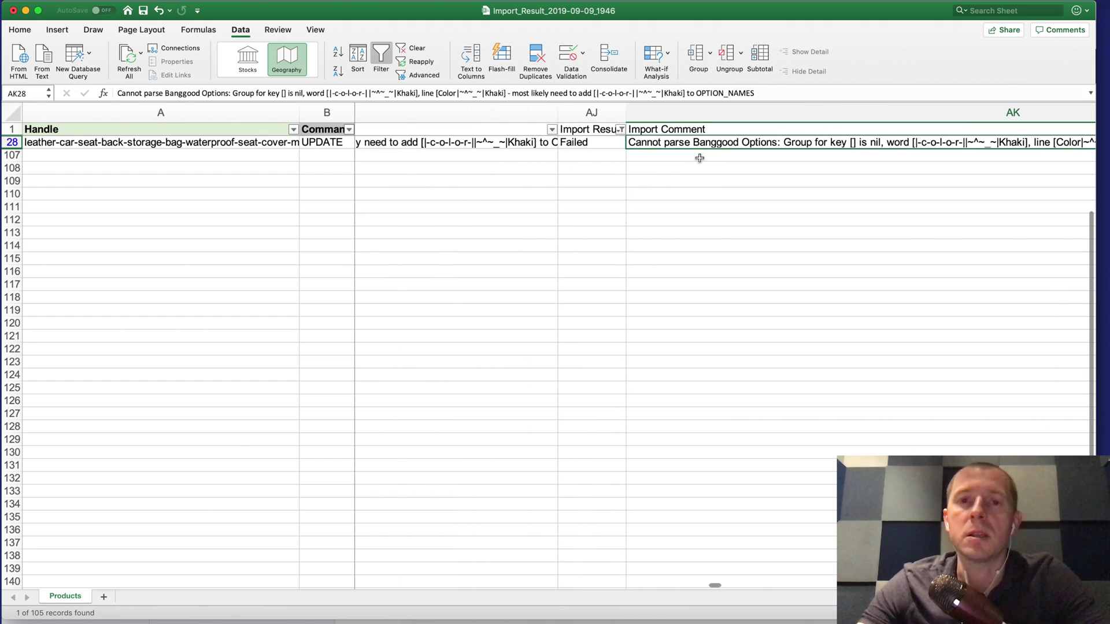
{"action": "left_click", "coordinate": [608, 146]}
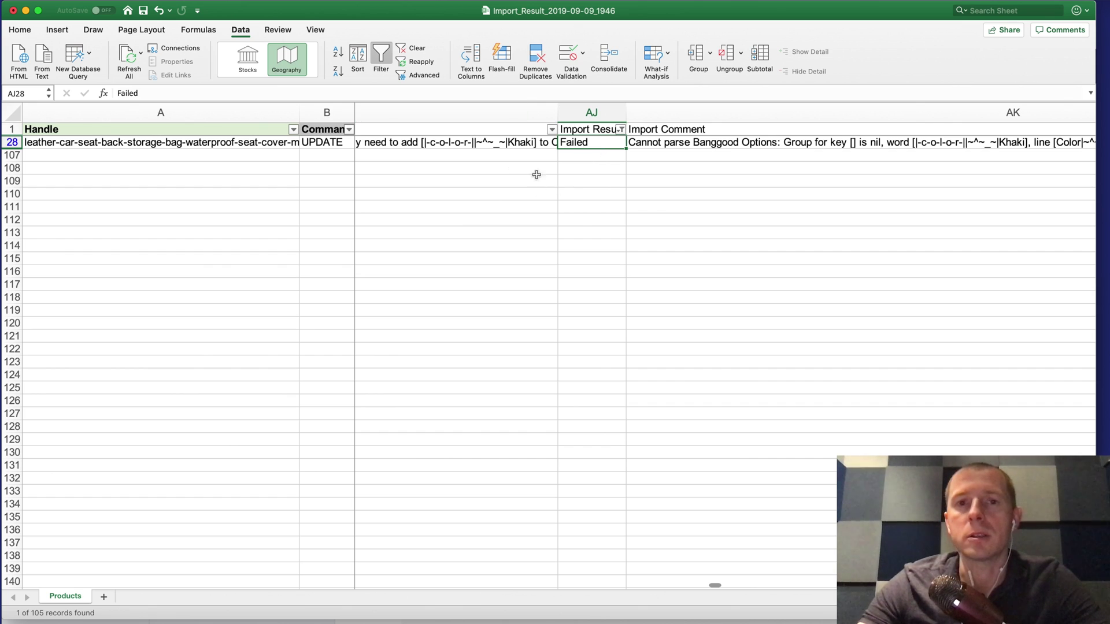
{"action": "left_click", "coordinate": [621, 130]}
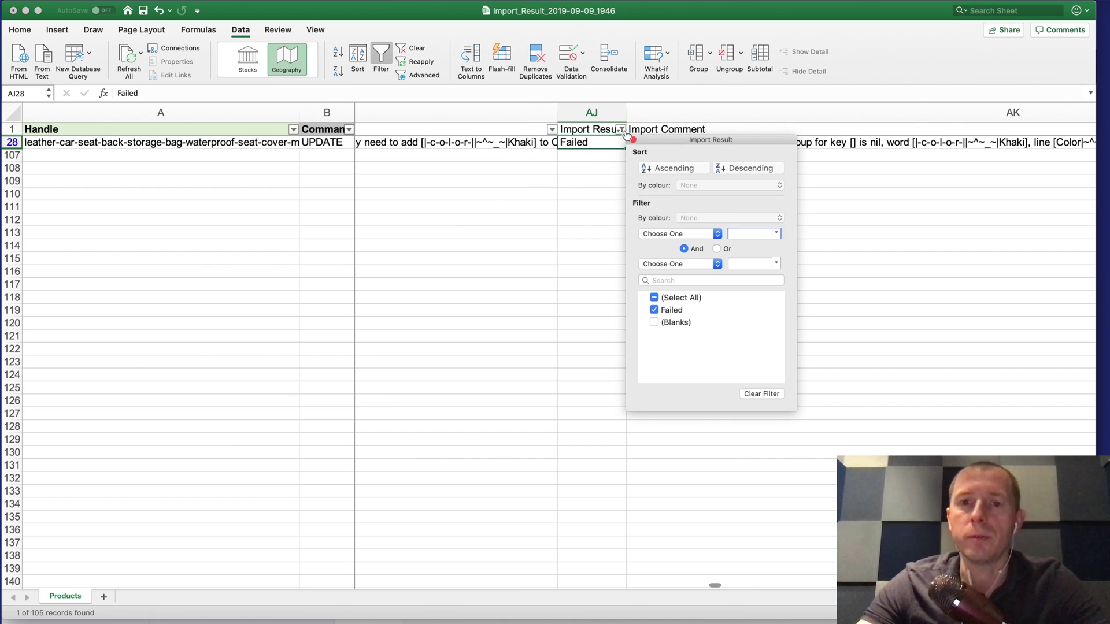
{"action": "left_click", "coordinate": [761, 394]}
Browse right to the Banggood category columns and inspect their values
{"action": "left_click", "coordinate": [597, 223]}
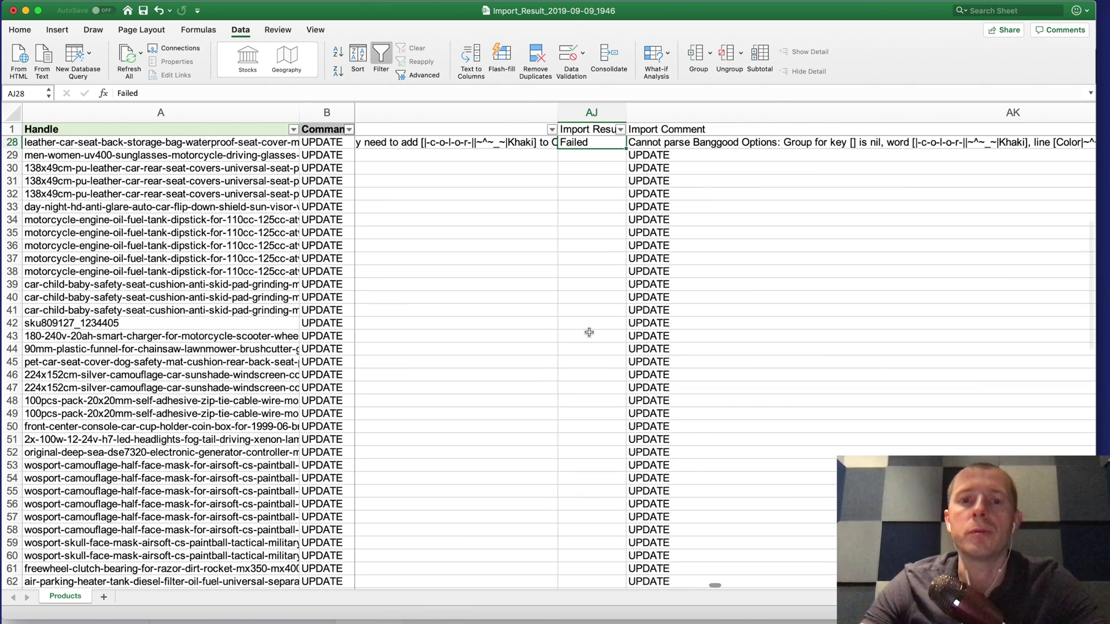
{"action": "scroll", "coordinate": [589, 332], "scroll_direction": "up", "scroll_amount": 5}
{"action": "scroll", "coordinate": [604, 321], "scroll_direction": "right", "scroll_amount": 2}
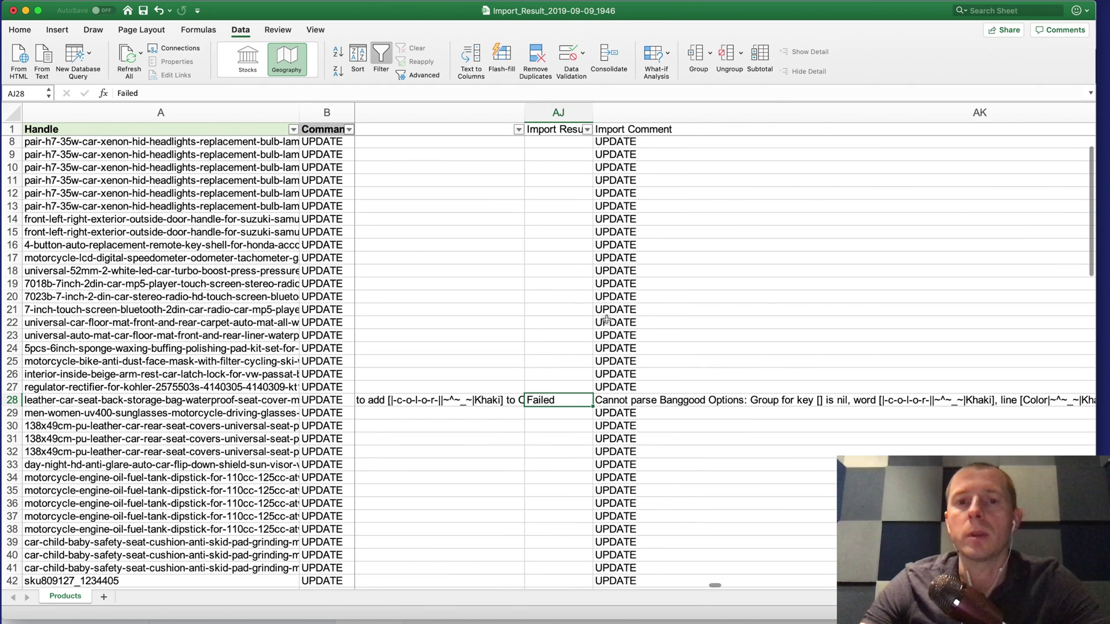
{"action": "scroll", "coordinate": [607, 320], "scroll_direction": "right", "scroll_amount": 5}
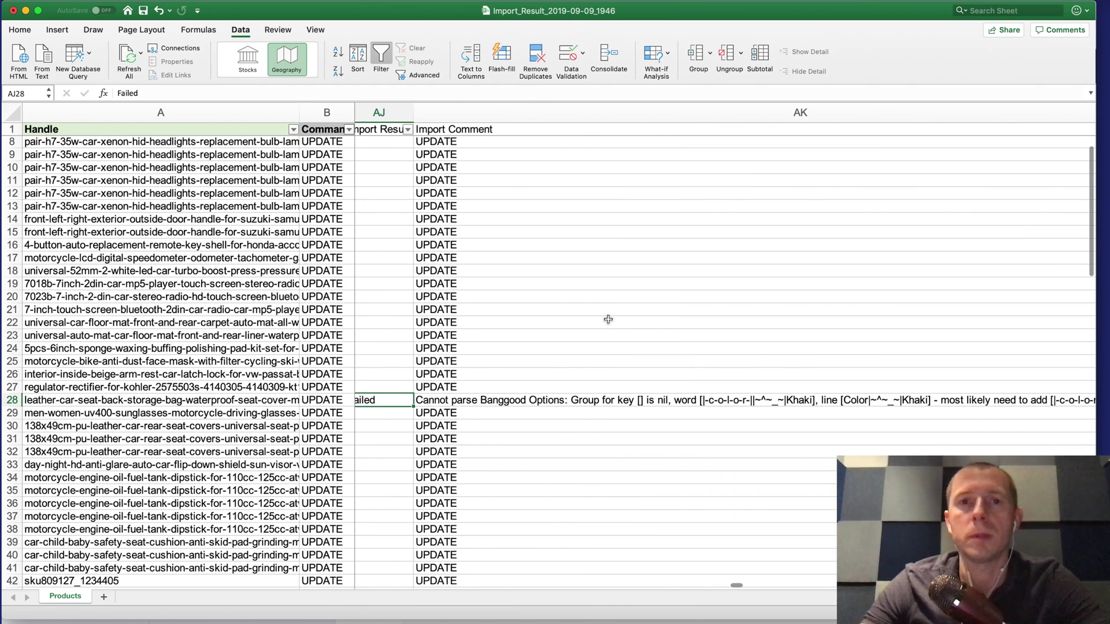
{"action": "scroll", "coordinate": [622, 321], "scroll_direction": "right", "scroll_amount": 10}
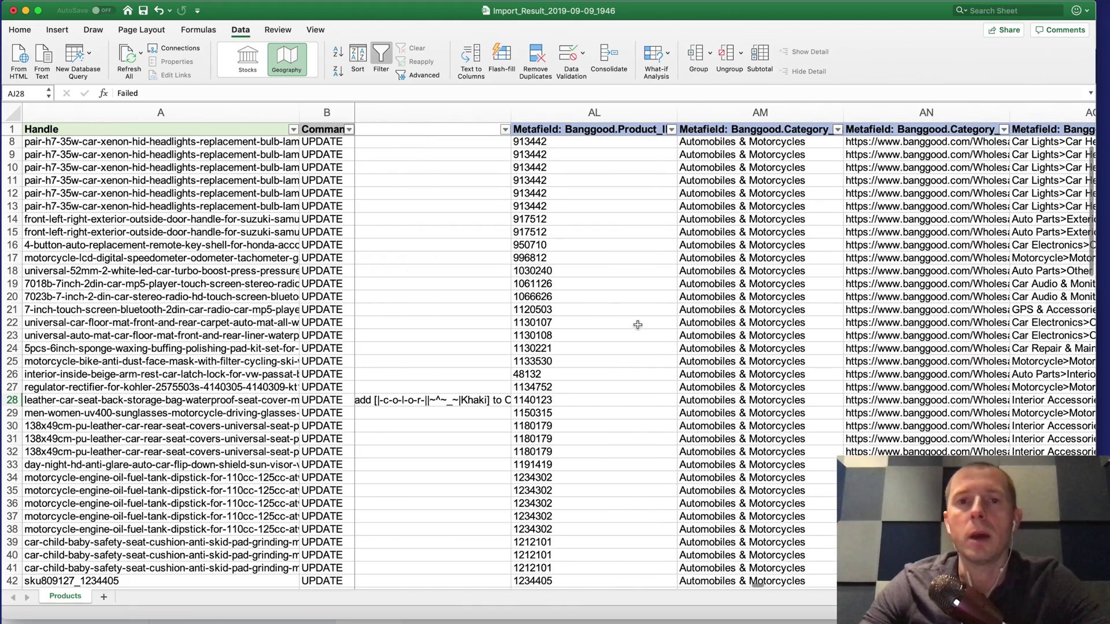
{"action": "scroll", "coordinate": [637, 325], "scroll_direction": "right", "scroll_amount": 5}
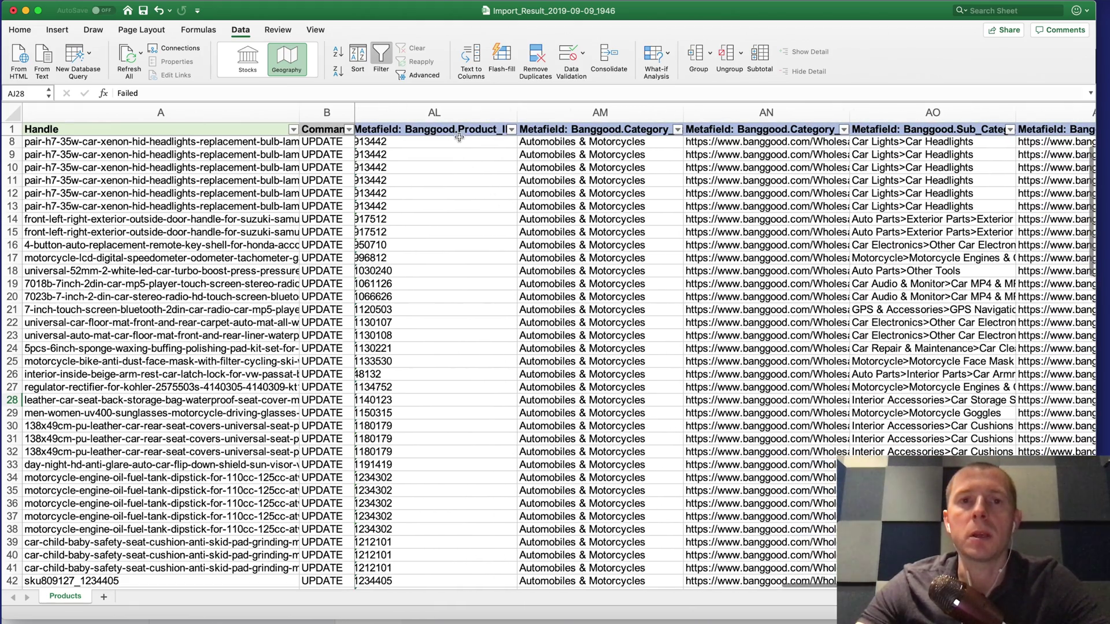
{"action": "scroll", "coordinate": [497, 150], "scroll_direction": "left", "scroll_amount": 2}
{"action": "scroll", "coordinate": [532, 169], "scroll_direction": "up", "scroll_amount": 3}
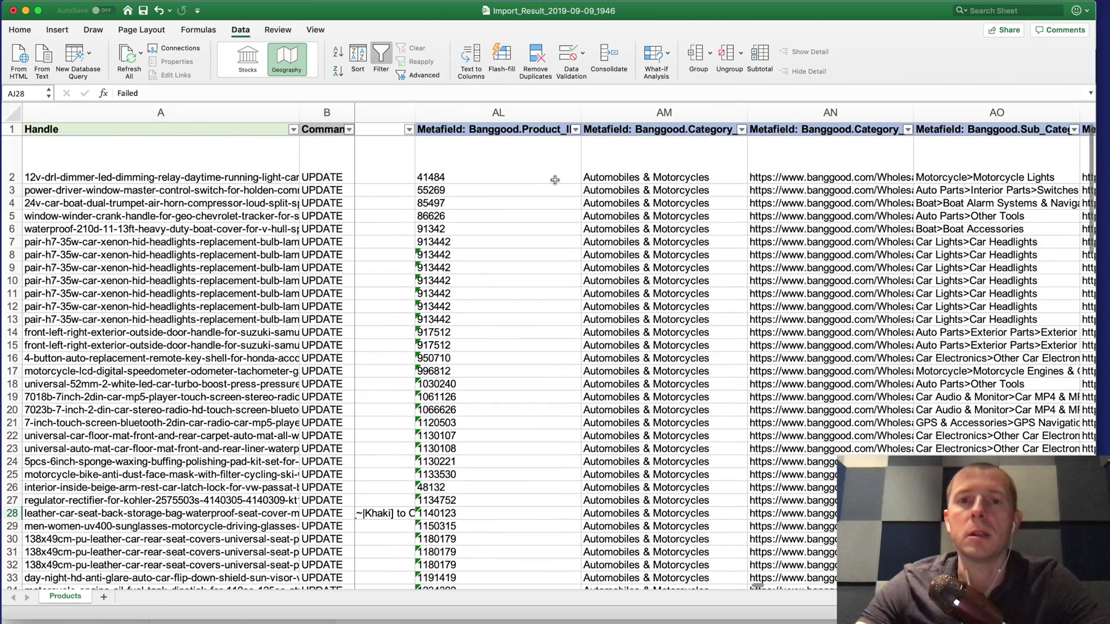
{"action": "left_click", "coordinate": [647, 216]}
{"action": "scroll", "coordinate": [691, 199], "scroll_direction": "right", "scroll_amount": 3}
{"action": "scroll", "coordinate": [691, 198], "scroll_direction": "left", "scroll_amount": 3}
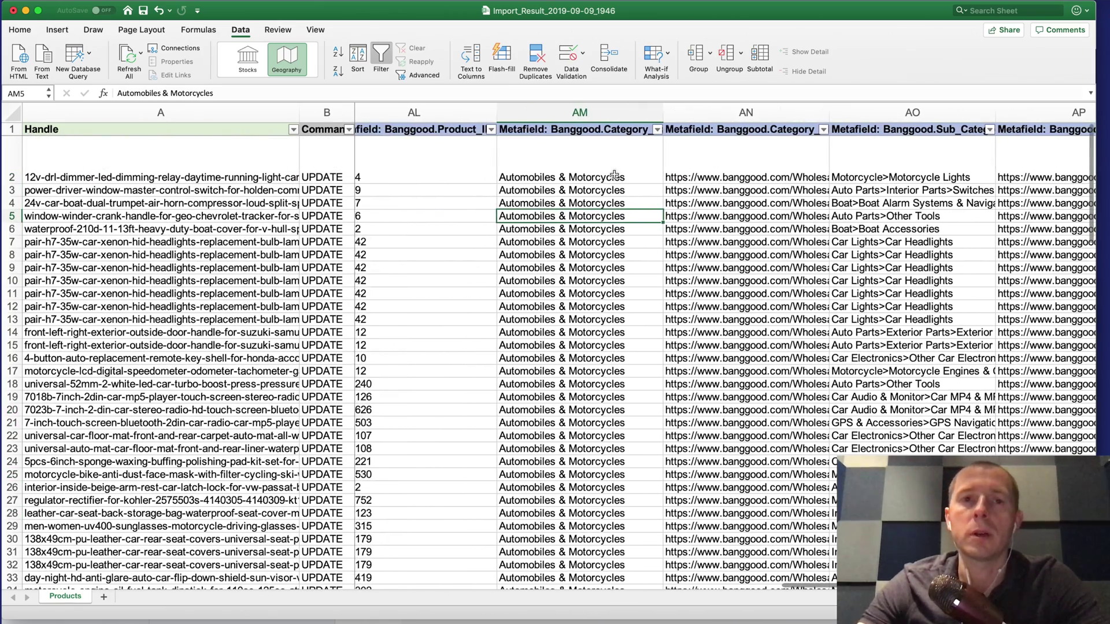
{"action": "left_click", "coordinate": [635, 179]}
{"action": "scroll", "coordinate": [635, 167], "scroll_direction": "right", "scroll_amount": 2}
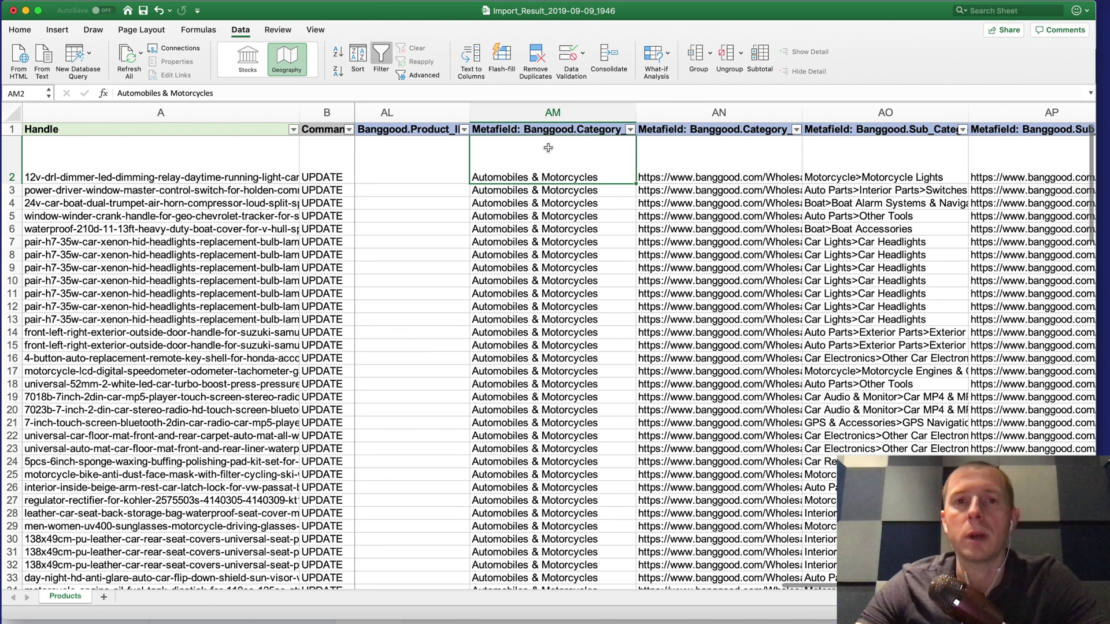
{"action": "left_click", "coordinate": [549, 131]}
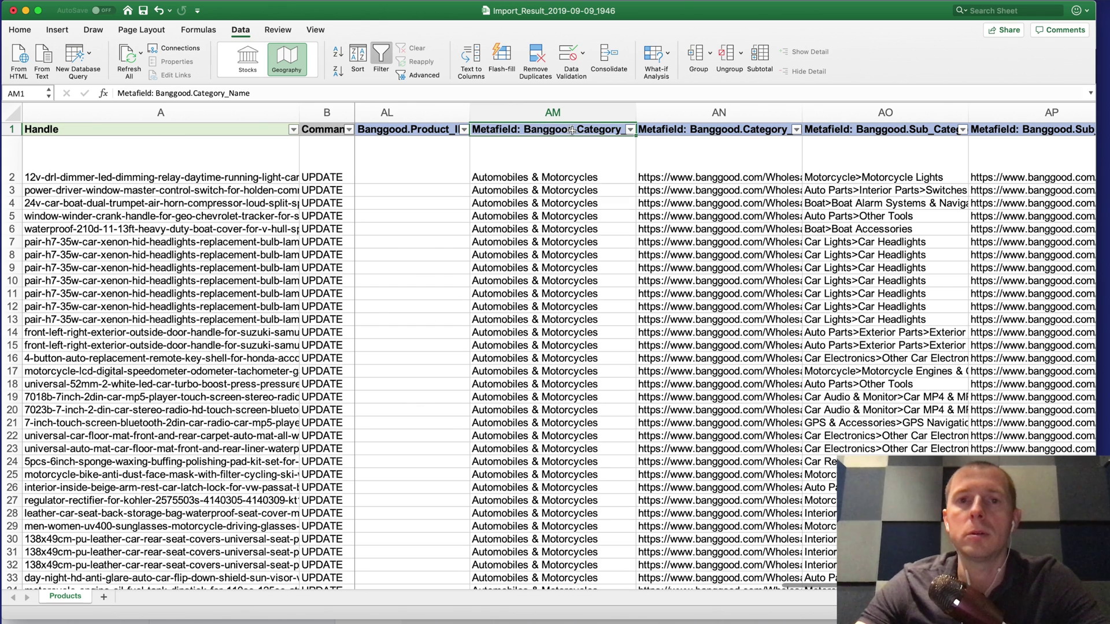
Auto-fit column AM (Category_Name) and column AN (category URLs)
{"action": "double_click", "coordinate": [637, 116]}
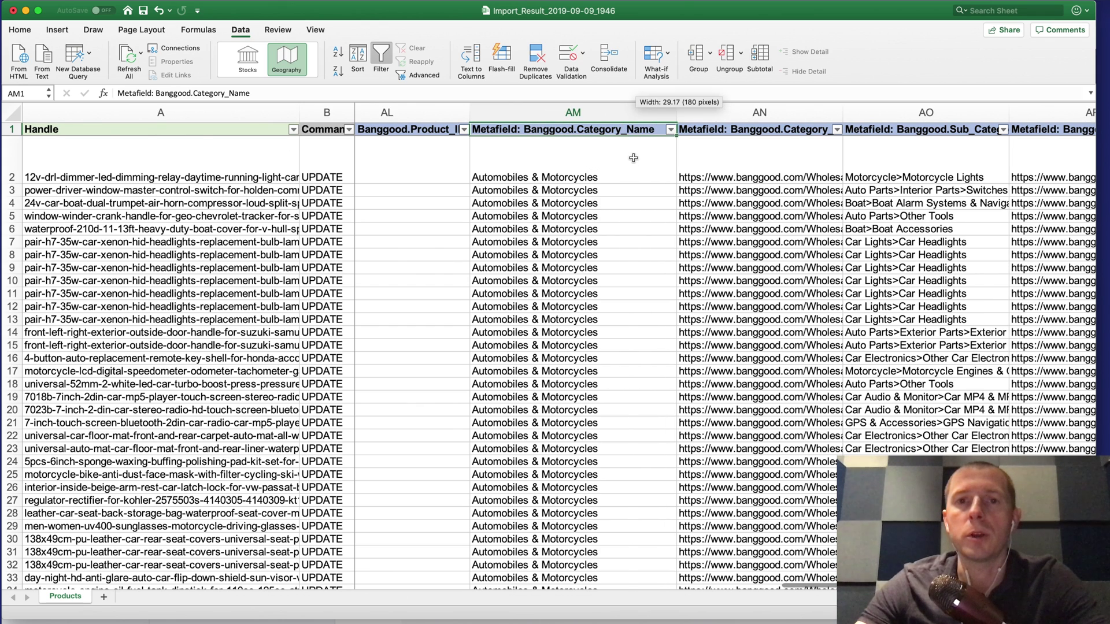
{"action": "left_click_drag", "start_coordinate": [599, 178], "coordinate": [604, 319]}
{"action": "left_click", "coordinate": [639, 216]}
{"action": "scroll", "coordinate": [660, 208], "scroll_direction": "right", "scroll_amount": 3}
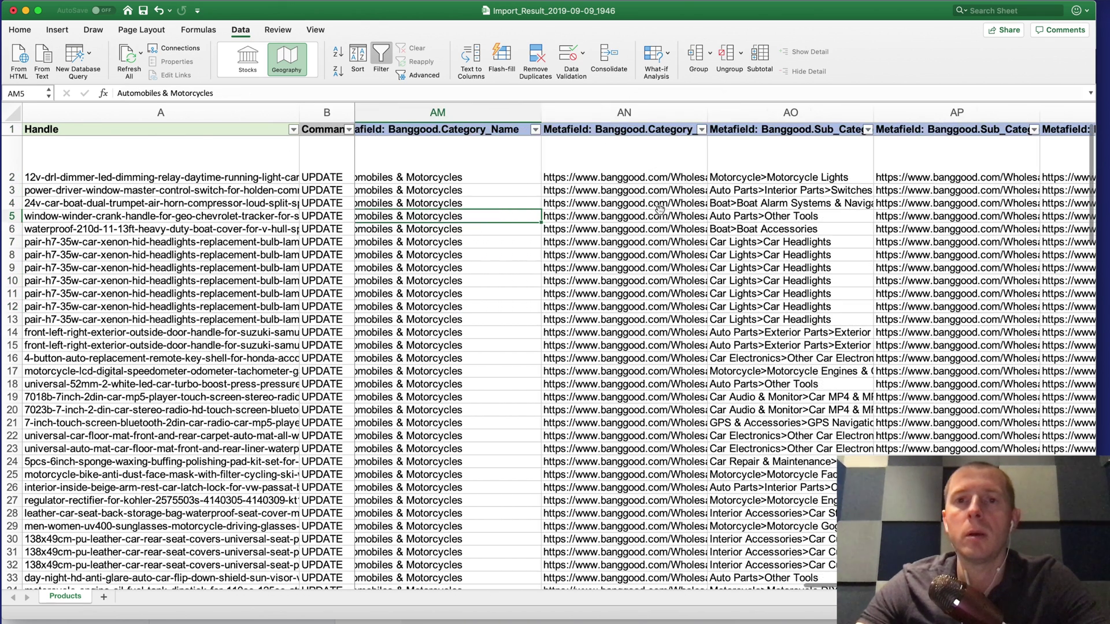
{"action": "double_click", "coordinate": [707, 112]}
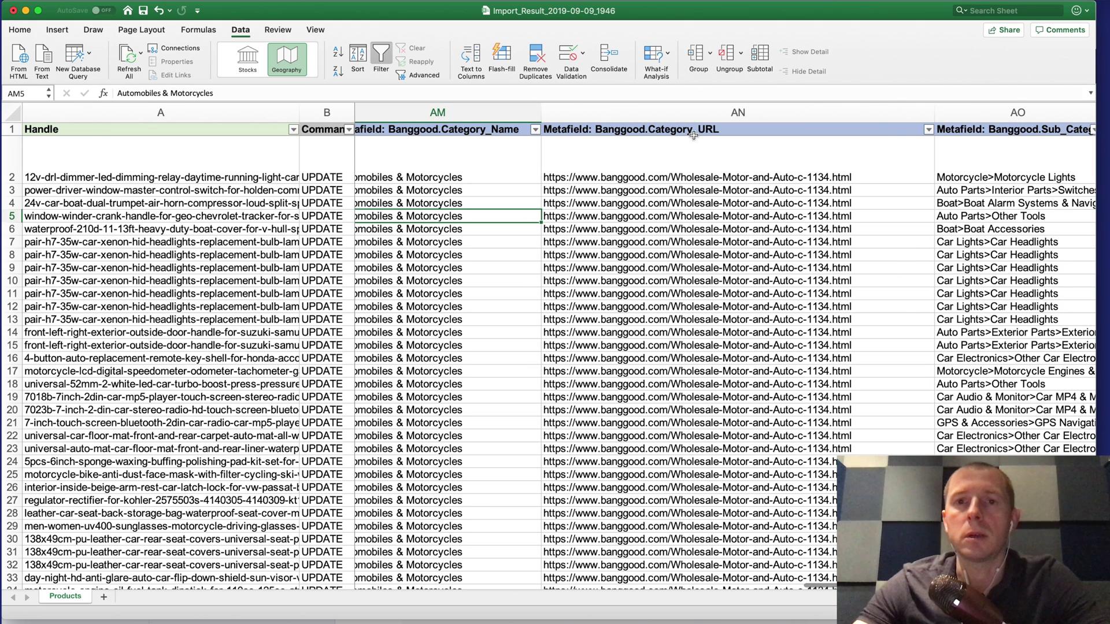
{"action": "left_click_drag", "start_coordinate": [694, 134], "coordinate": [697, 181]}
{"action": "left_click", "coordinate": [701, 204]}
Auto-fit columns AP and AQ to show full sub-category and product URLs
{"action": "scroll", "coordinate": [738, 210], "scroll_direction": "right", "scroll_amount": 3}
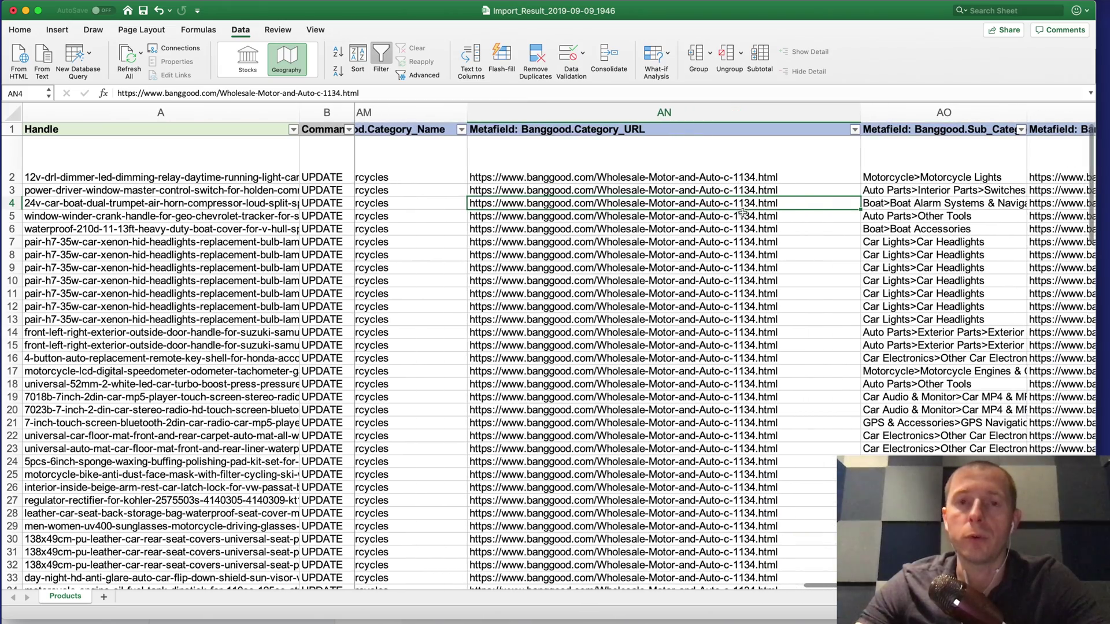
{"action": "scroll", "coordinate": [742, 213], "scroll_direction": "right", "scroll_amount": 5}
{"action": "left_click_drag", "start_coordinate": [752, 113], "coordinate": [752, 113]}
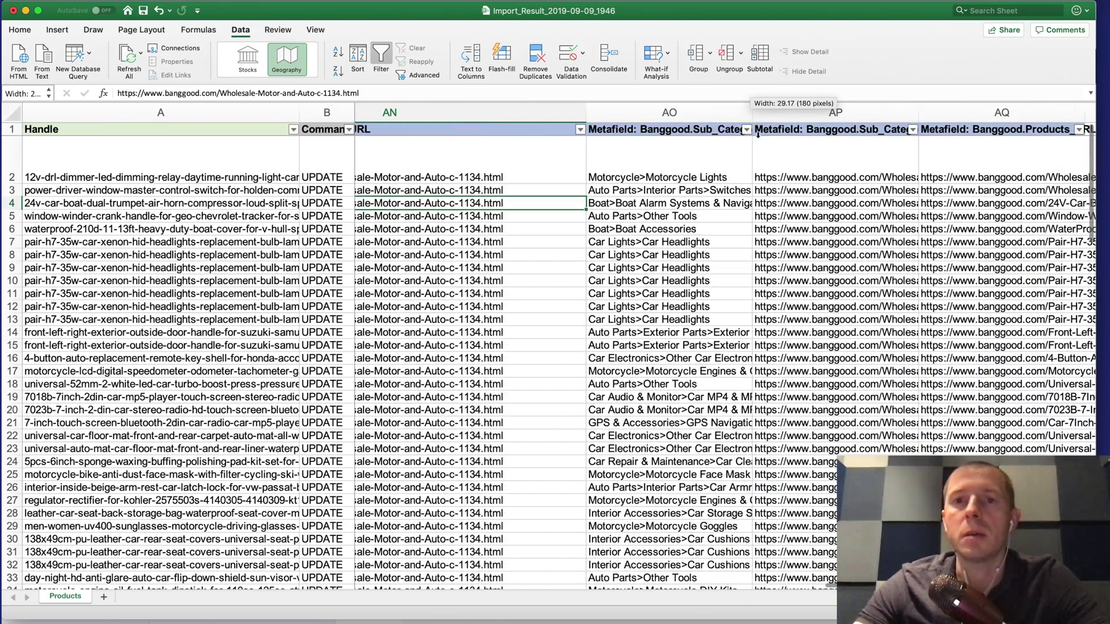
{"action": "scroll", "coordinate": [760, 140], "scroll_direction": "right", "scroll_amount": 5}
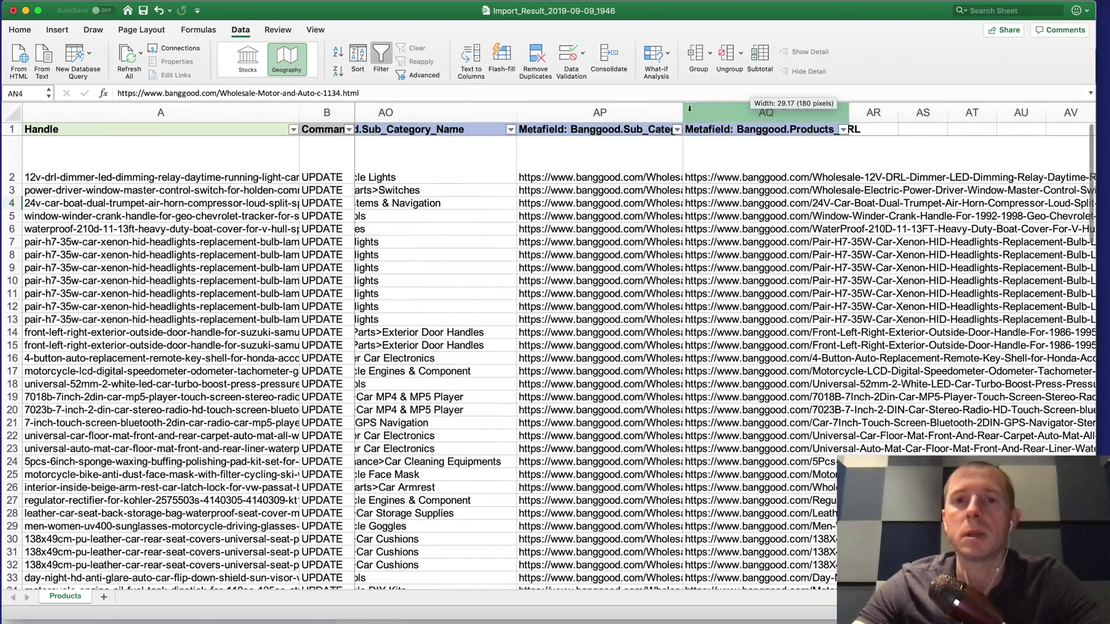
{"action": "double_click", "coordinate": [684, 110]}
{"action": "scroll", "coordinate": [751, 231], "scroll_direction": "right", "scroll_amount": 2}
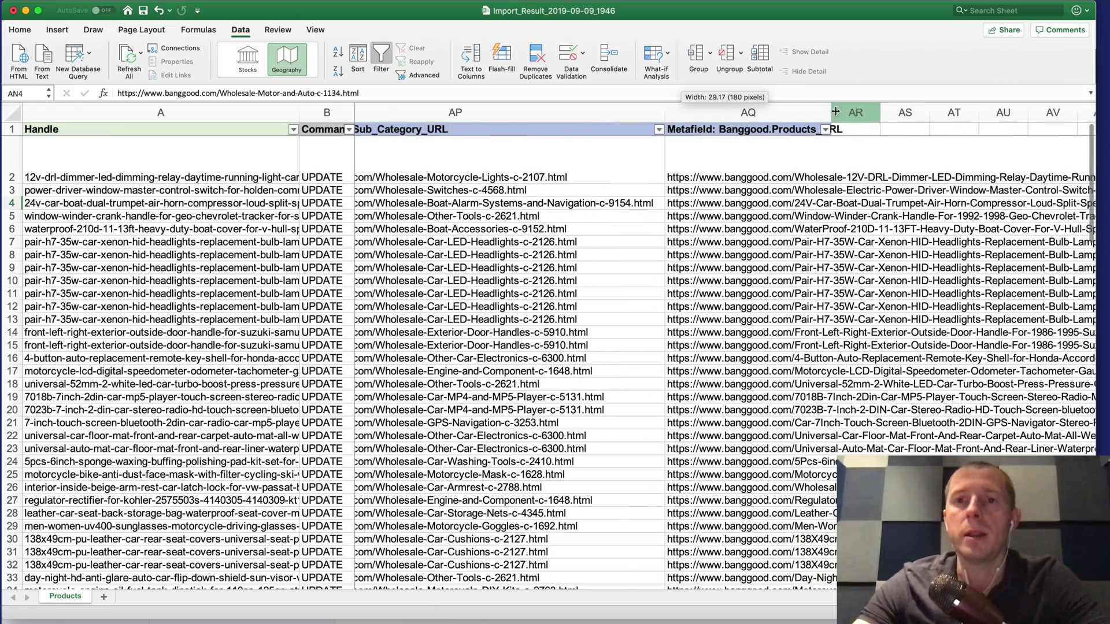
{"action": "double_click", "coordinate": [835, 111]}
{"action": "scroll", "coordinate": [778, 164], "scroll_direction": "right", "scroll_amount": 5}
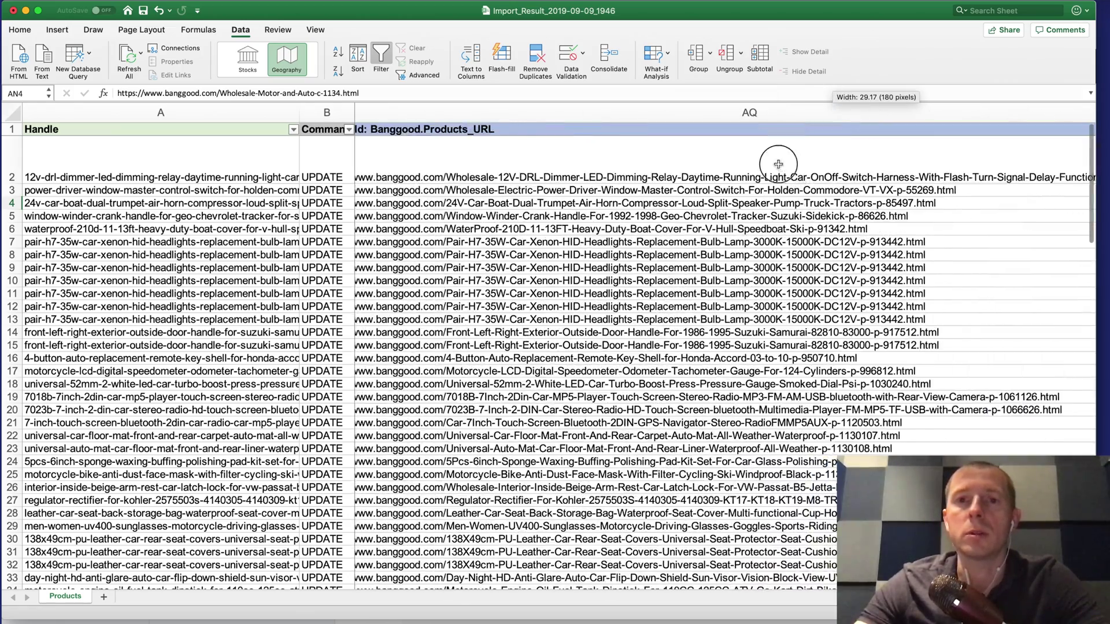
{"action": "left_click", "coordinate": [778, 164]}
{"action": "left_click", "coordinate": [747, 231]}
Check several product URLs in column AQ, then save the workbook with Cmd+S
{"action": "scroll", "coordinate": [747, 237], "scroll_direction": "left", "scroll_amount": 5}
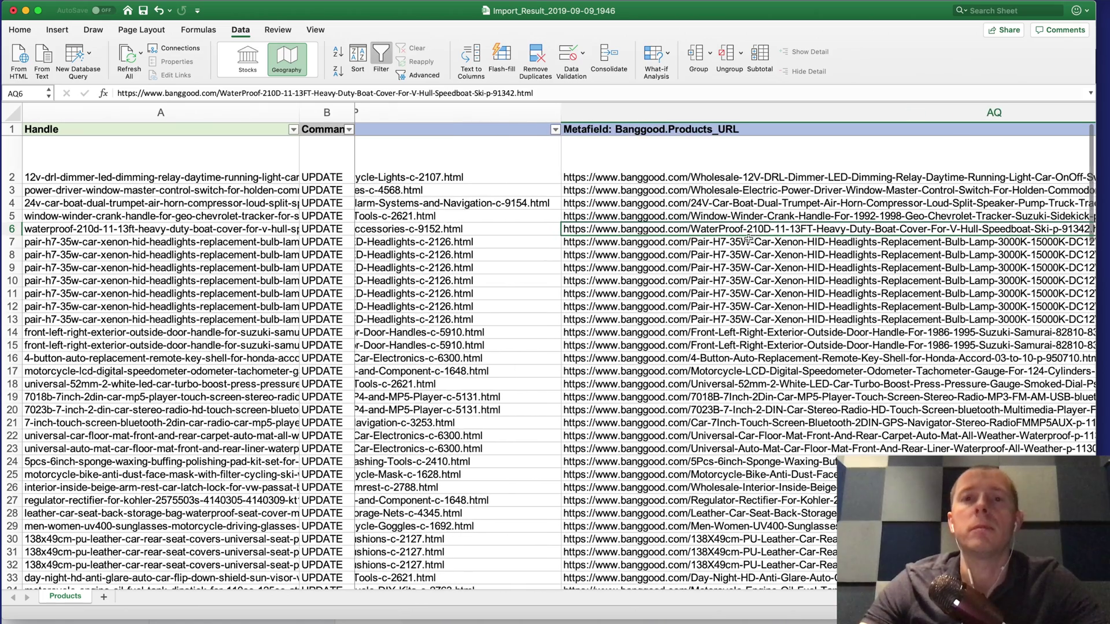
{"action": "scroll", "coordinate": [768, 234], "scroll_direction": "right", "scroll_amount": 2}
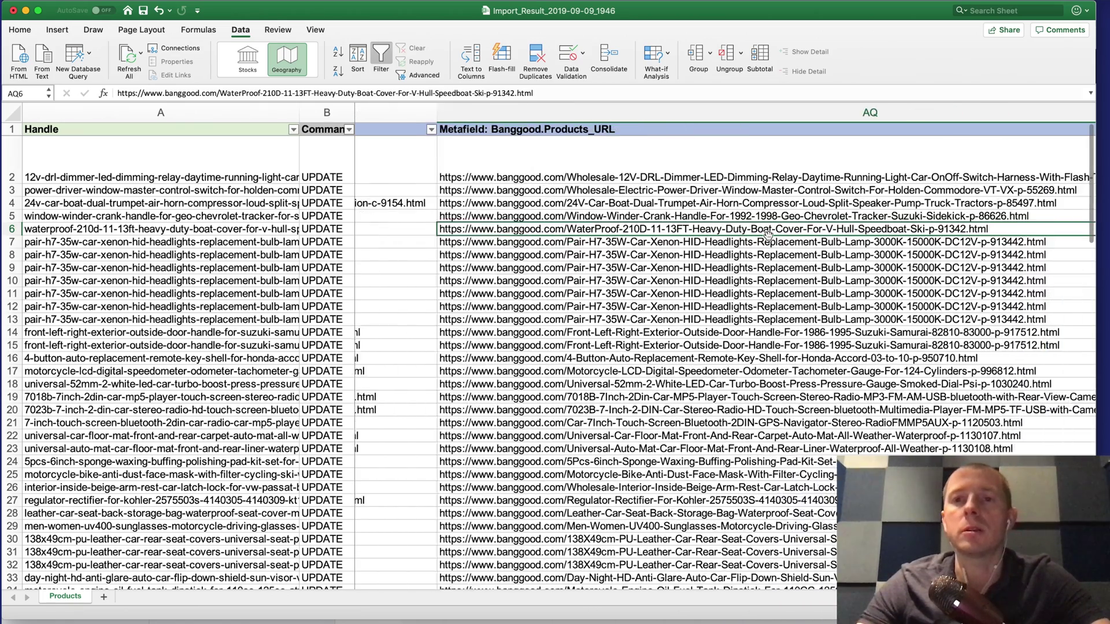
{"action": "scroll", "coordinate": [767, 235], "scroll_direction": "right", "scroll_amount": 1}
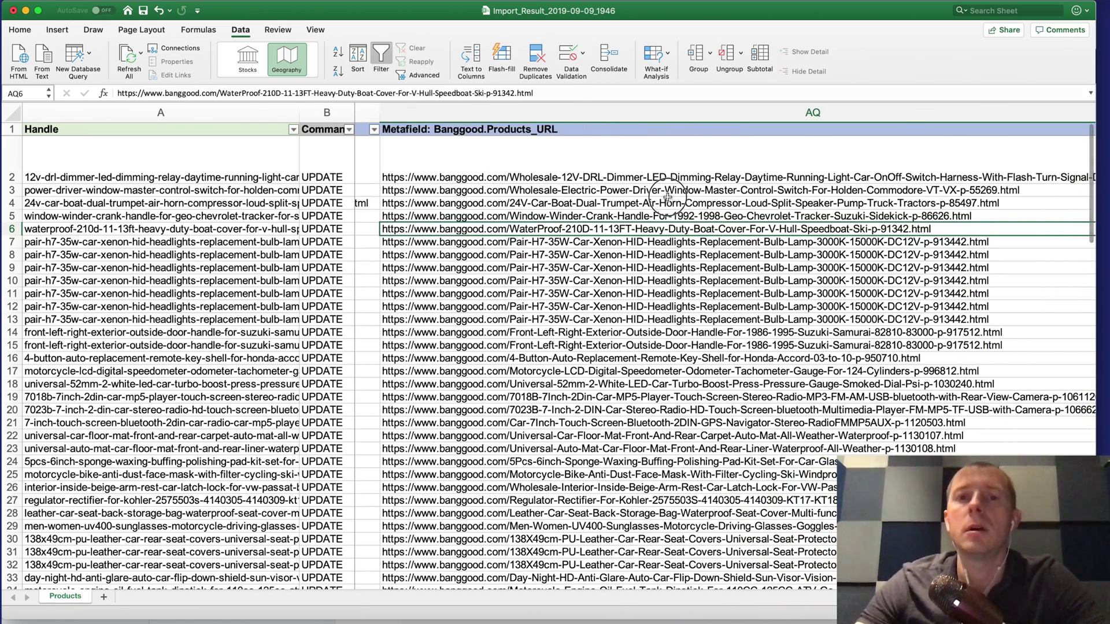
{"action": "left_click", "coordinate": [668, 198]}
{"action": "left_click_drag", "start_coordinate": [642, 230], "coordinate": [671, 370]}
{"action": "left_click", "coordinate": [676, 320]}
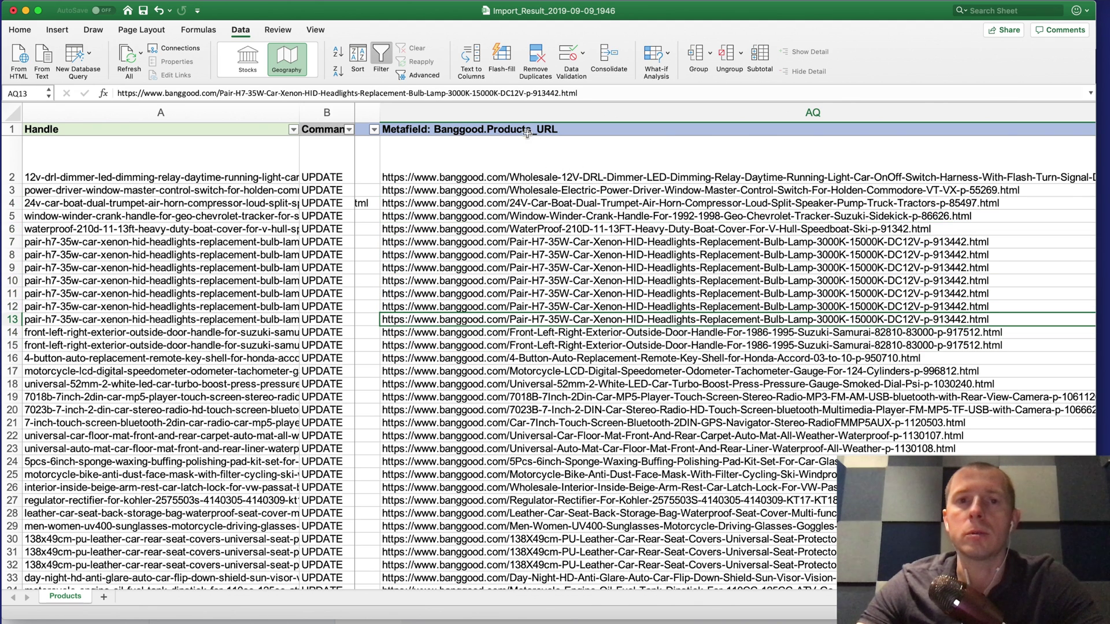
{"action": "scroll", "coordinate": [750, 210], "scroll_direction": "right", "scroll_amount": 2}
{"action": "scroll", "coordinate": [754, 210], "scroll_direction": "left", "scroll_amount": 5}
{"action": "scroll", "coordinate": [756, 211], "scroll_direction": "right", "scroll_amount": 3}
{"action": "scroll", "coordinate": [763, 213], "scroll_direction": "left", "scroll_amount": 10}
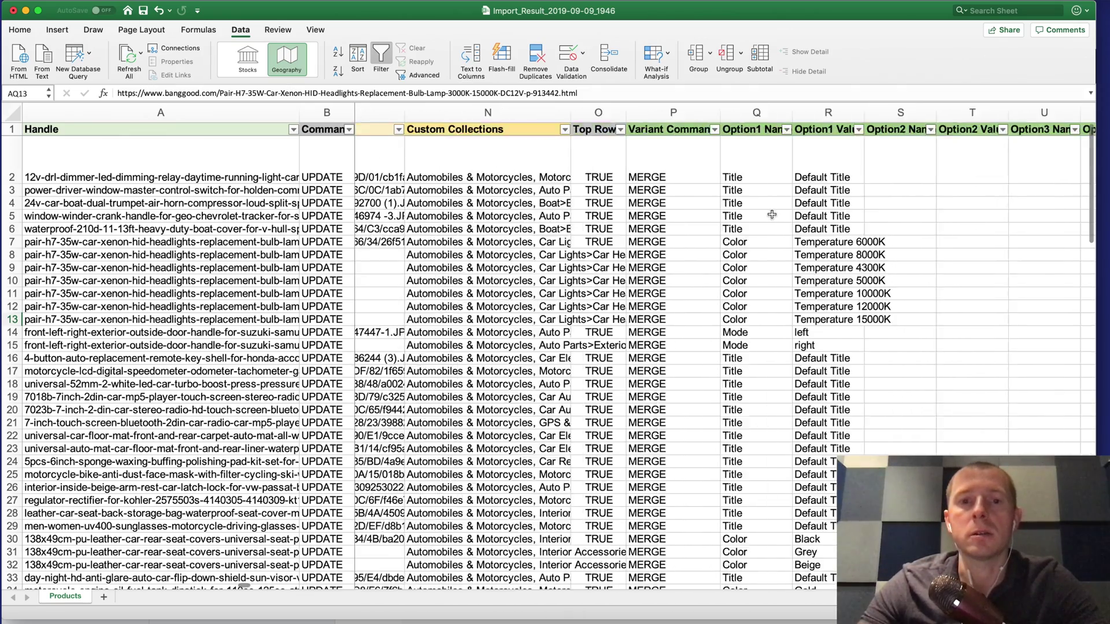
{"action": "scroll", "coordinate": [776, 216], "scroll_direction": "left", "scroll_amount": 5}
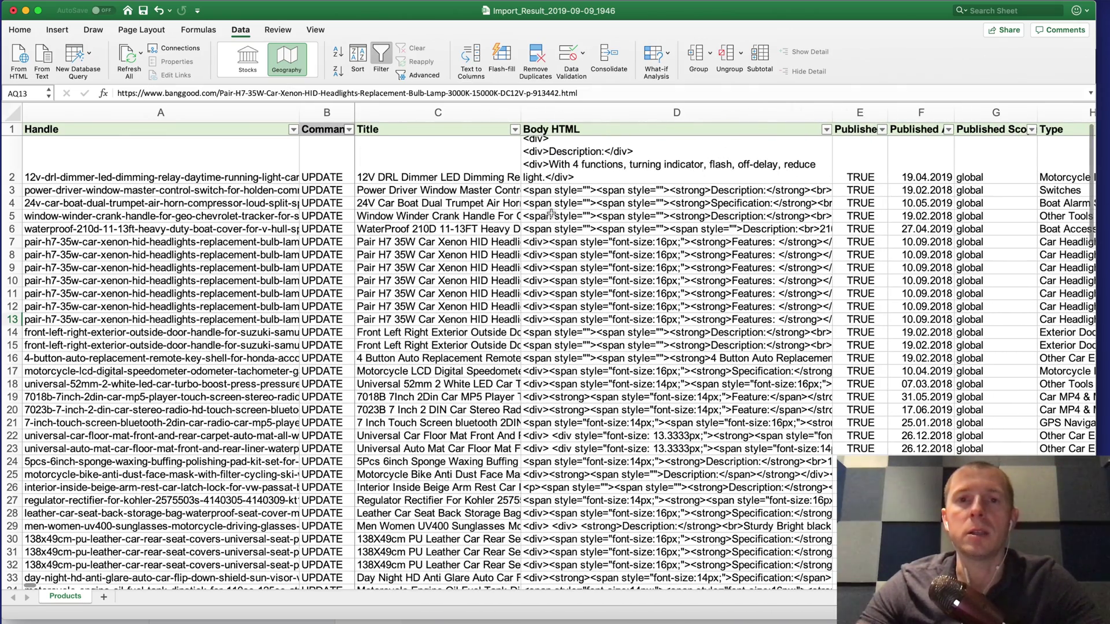
{"action": "scroll", "coordinate": [638, 255], "scroll_direction": "left", "scroll_amount": 2}
{"action": "key", "text": "super+s"}
{"action": "key", "text": "super+Tab"}
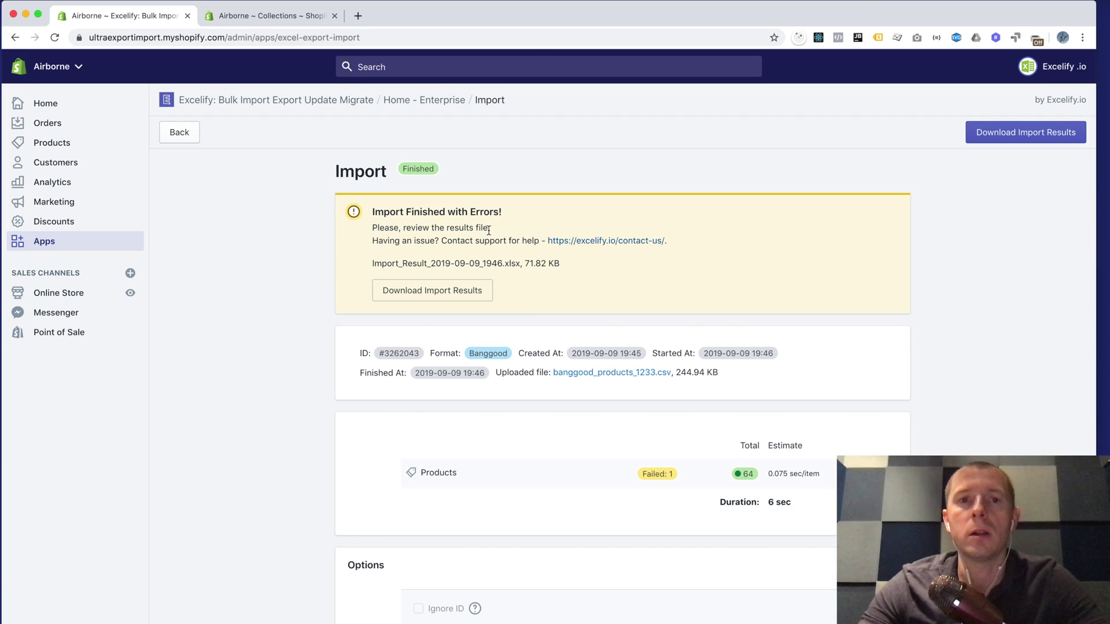
Upload the edited Import_Result_2019-09-09_1946.xlsx from Downloads into Excelify's Import drop zone
{"action": "left_click", "coordinate": [183, 136]}
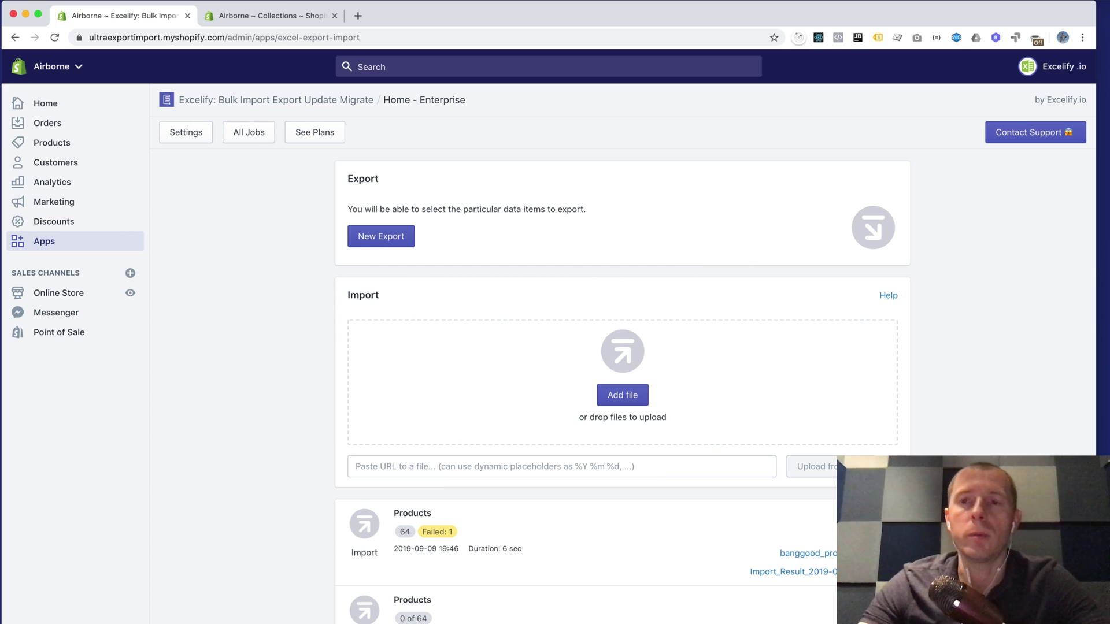
{"action": "key", "text": "super+Tab"}
{"action": "left_click", "coordinate": [710, 326]}
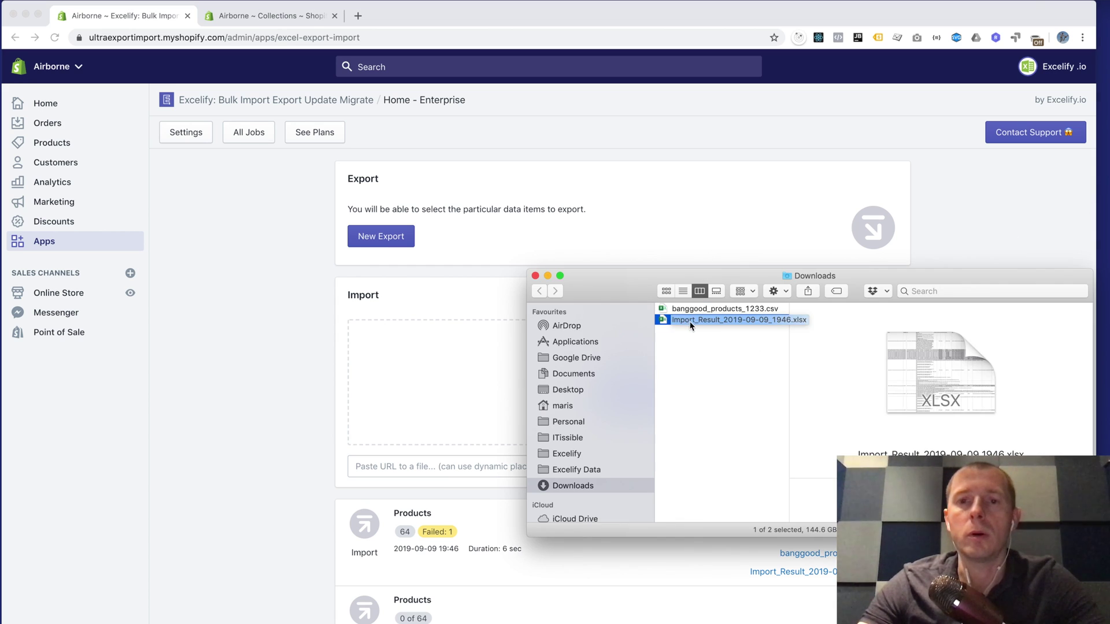
{"action": "left_click_drag", "start_coordinate": [704, 327], "coordinate": [389, 354]}
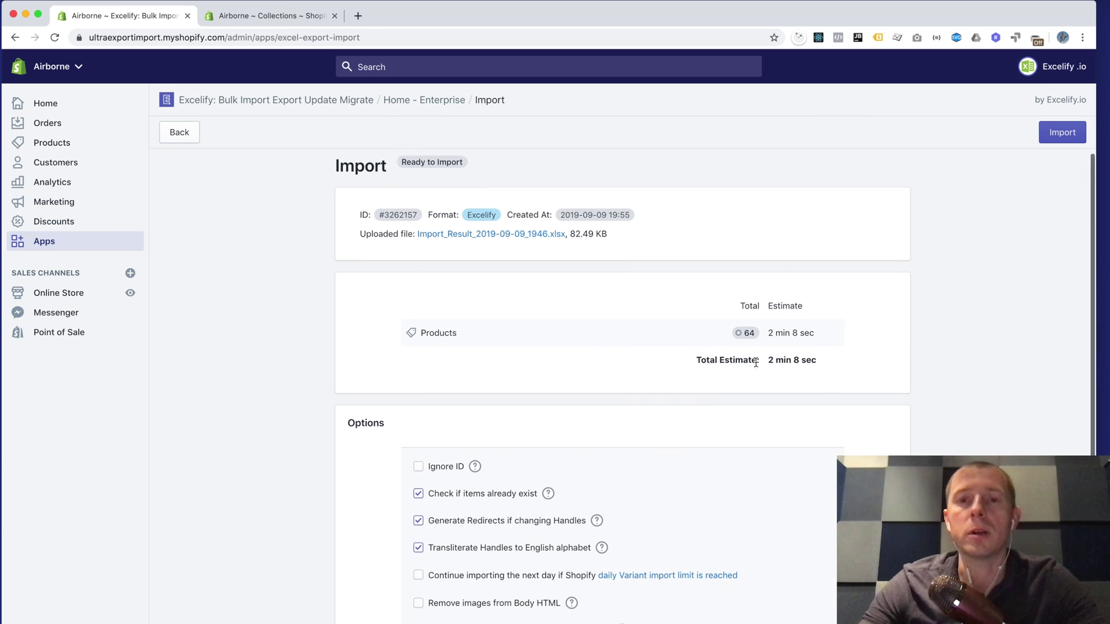
{"action": "scroll", "coordinate": [756, 361], "scroll_direction": "down", "scroll_amount": 5}
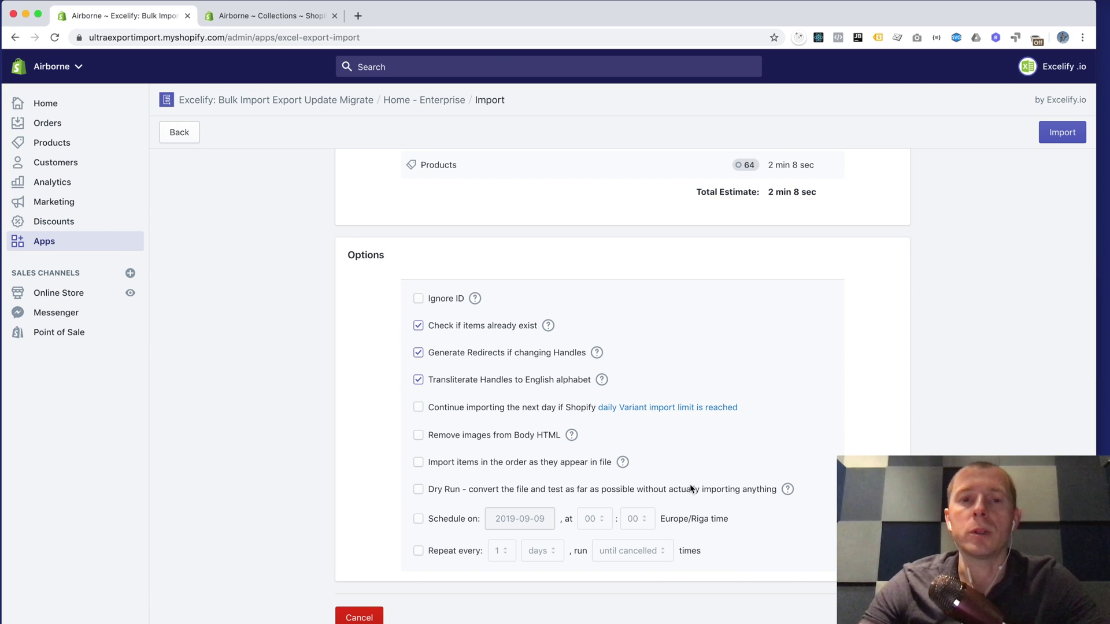
{"action": "scroll", "coordinate": [773, 419], "scroll_direction": "up", "scroll_amount": 5}
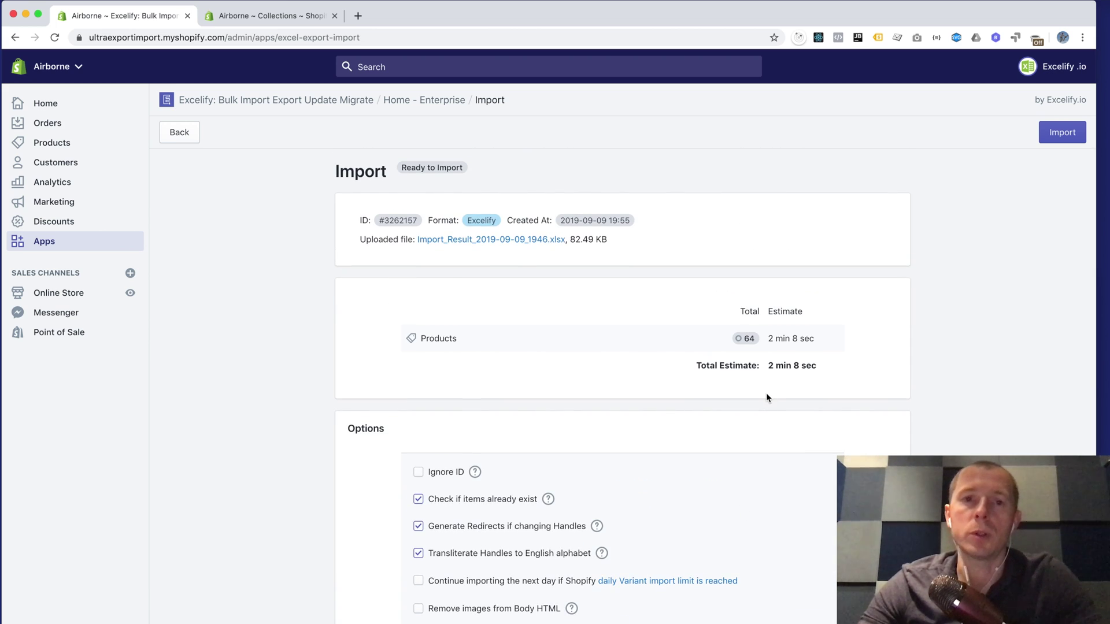
Start importing the 64 products and follow progress to 22 new and 1 failed
{"action": "left_click", "coordinate": [1062, 139]}
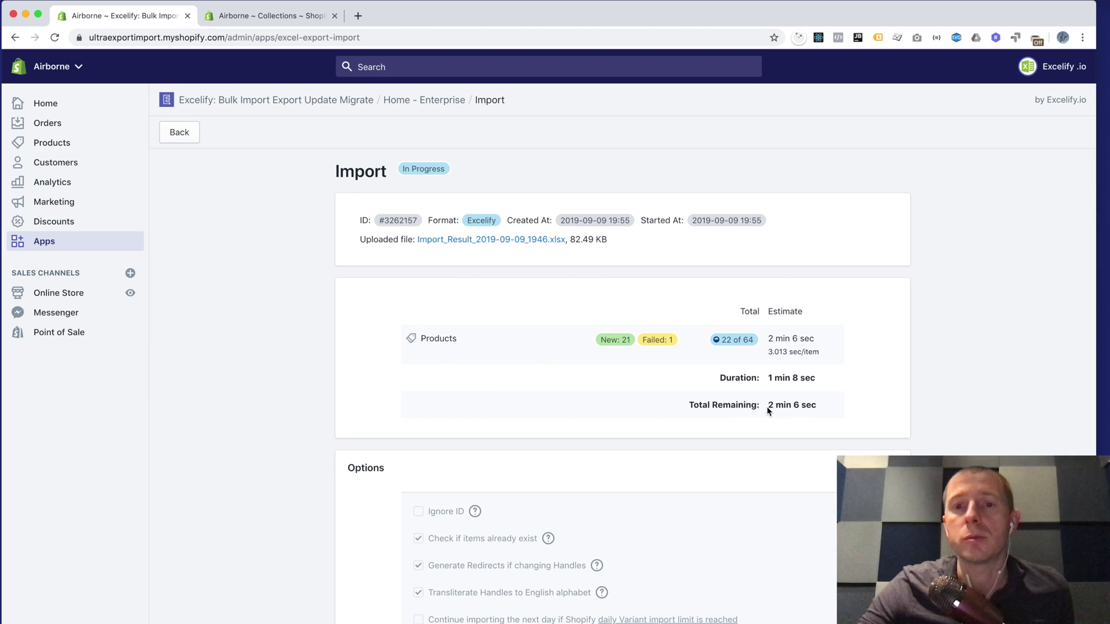
{"action": "left_click_drag", "start_coordinate": [770, 405], "coordinate": [811, 405]}
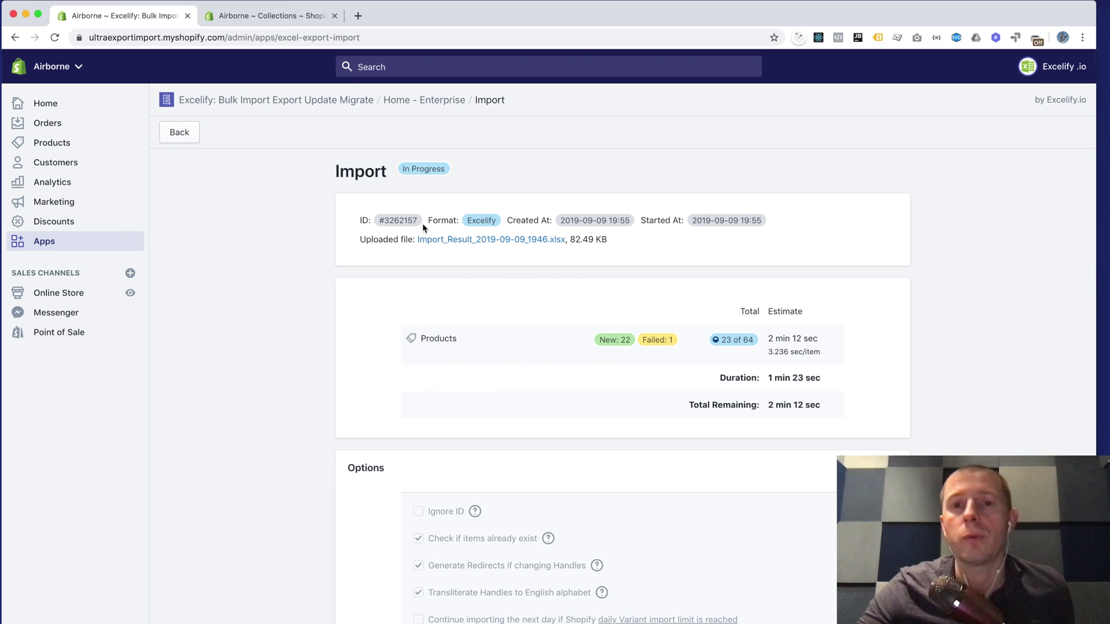
{"action": "left_click", "coordinate": [190, 136]}
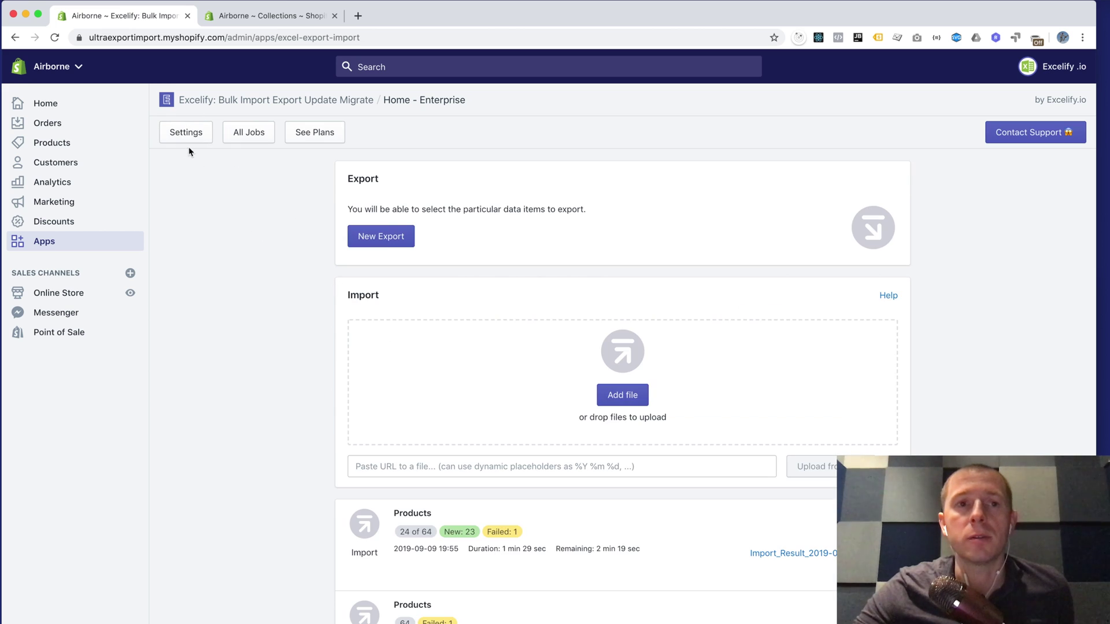
{"action": "left_click", "coordinate": [196, 137]}
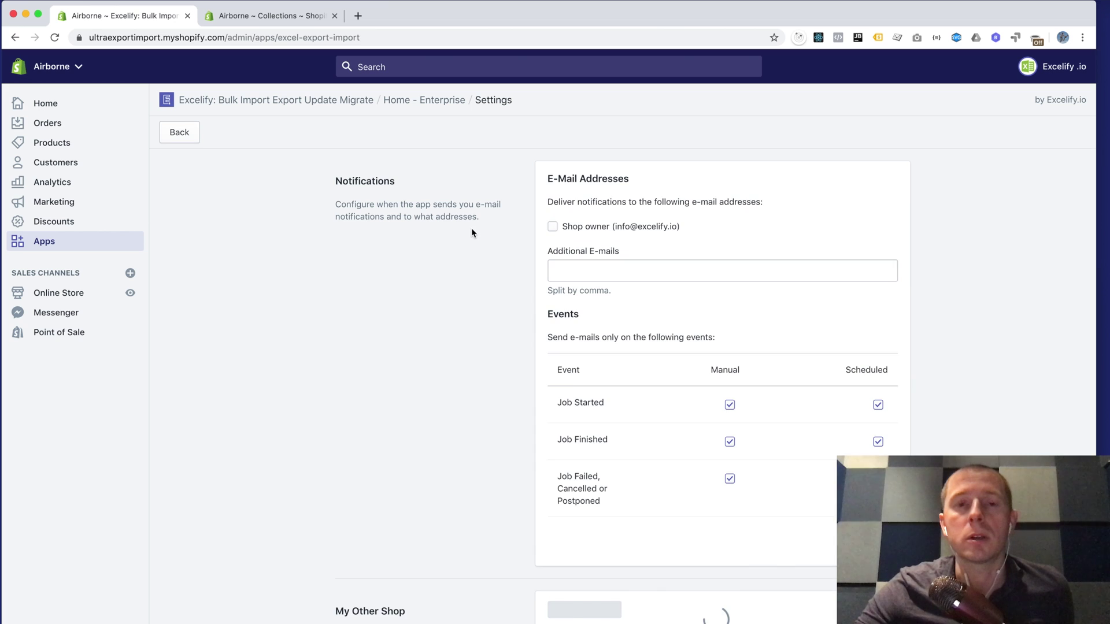
{"action": "left_click", "coordinate": [571, 230]}
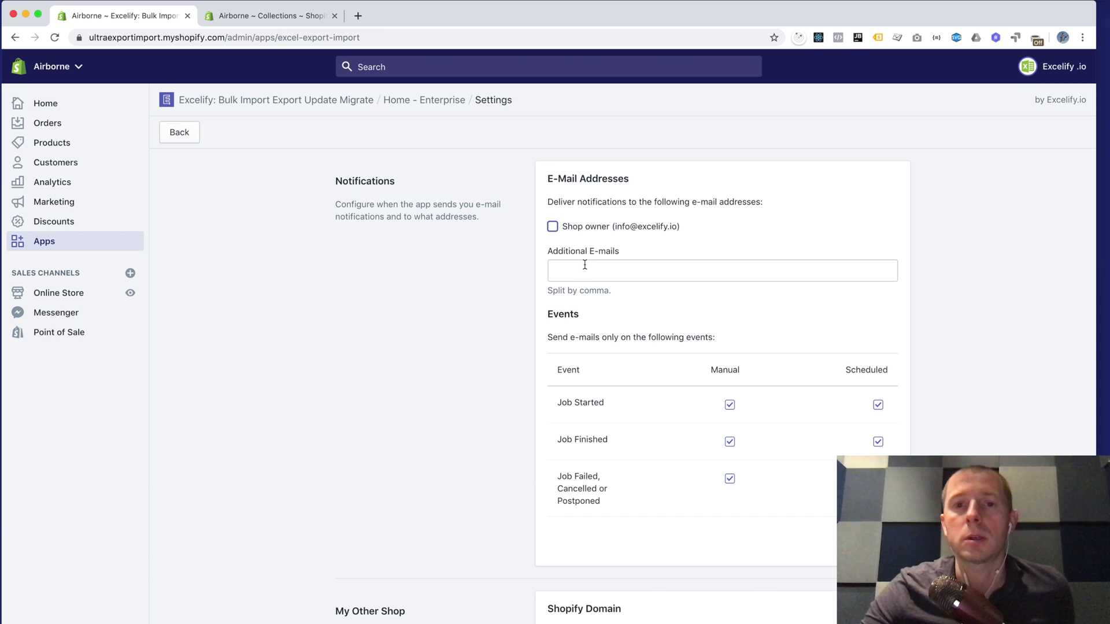
{"action": "left_click", "coordinate": [560, 268]}
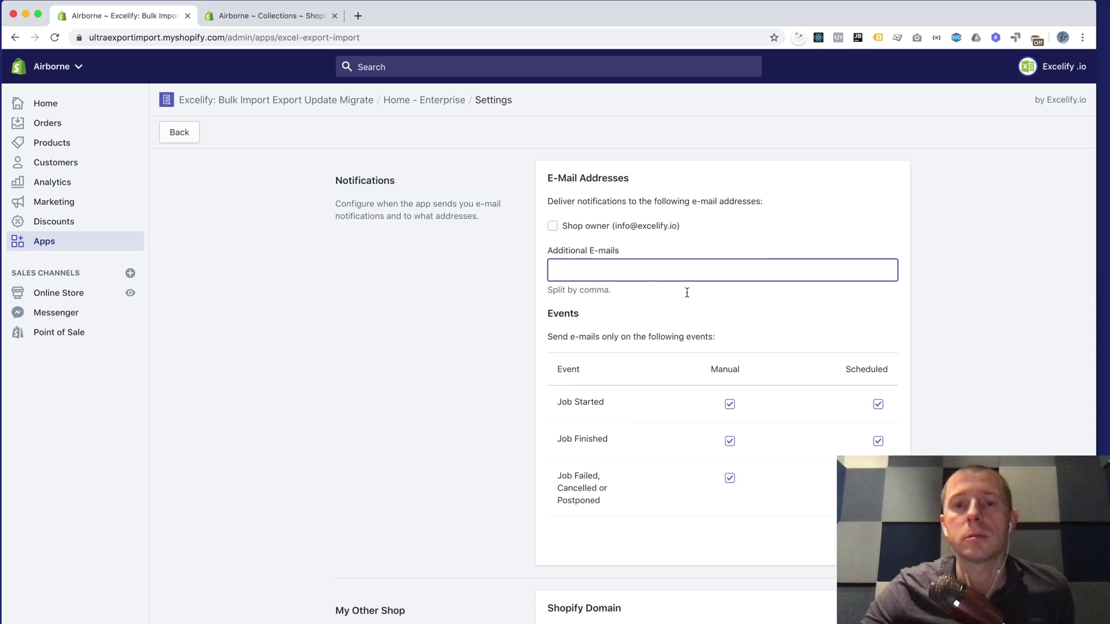
{"action": "scroll", "coordinate": [688, 283], "scroll_direction": "down", "scroll_amount": 2}
{"action": "scroll", "coordinate": [687, 292], "scroll_direction": "up", "scroll_amount": 2}
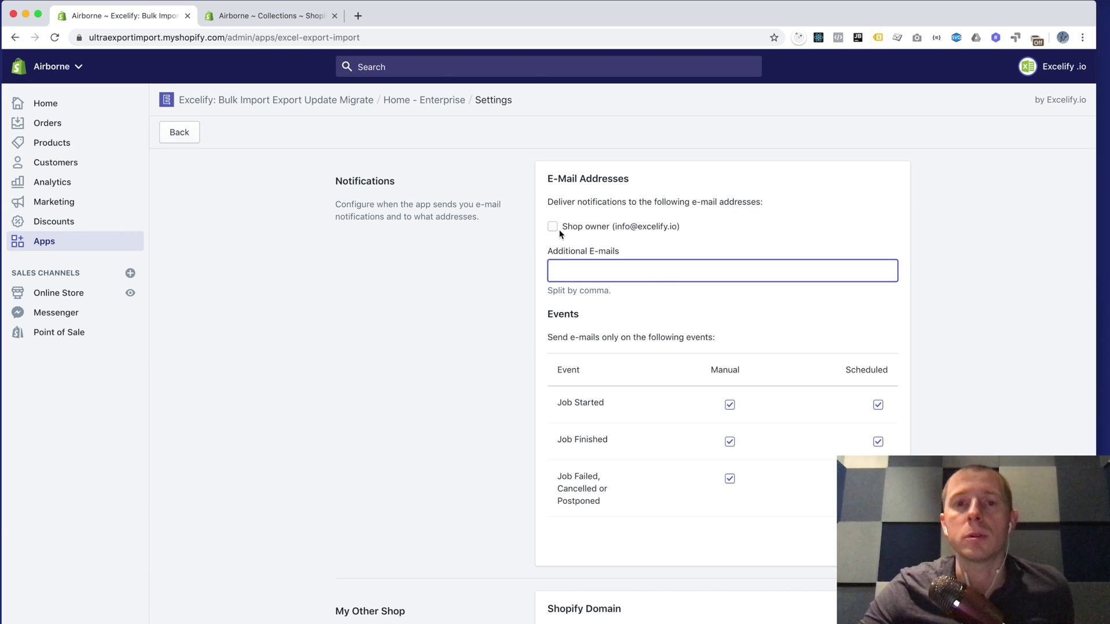
{"action": "left_click", "coordinate": [185, 139]}
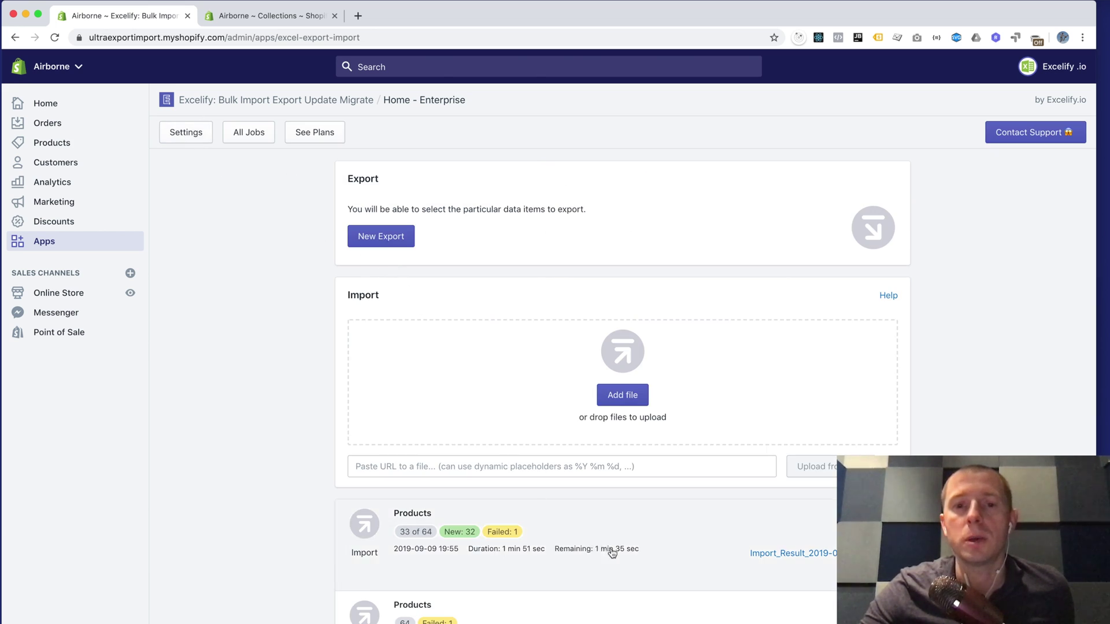
{"action": "scroll", "coordinate": [595, 549], "scroll_direction": "down", "scroll_amount": 1}
{"action": "left_click", "coordinate": [627, 501]}
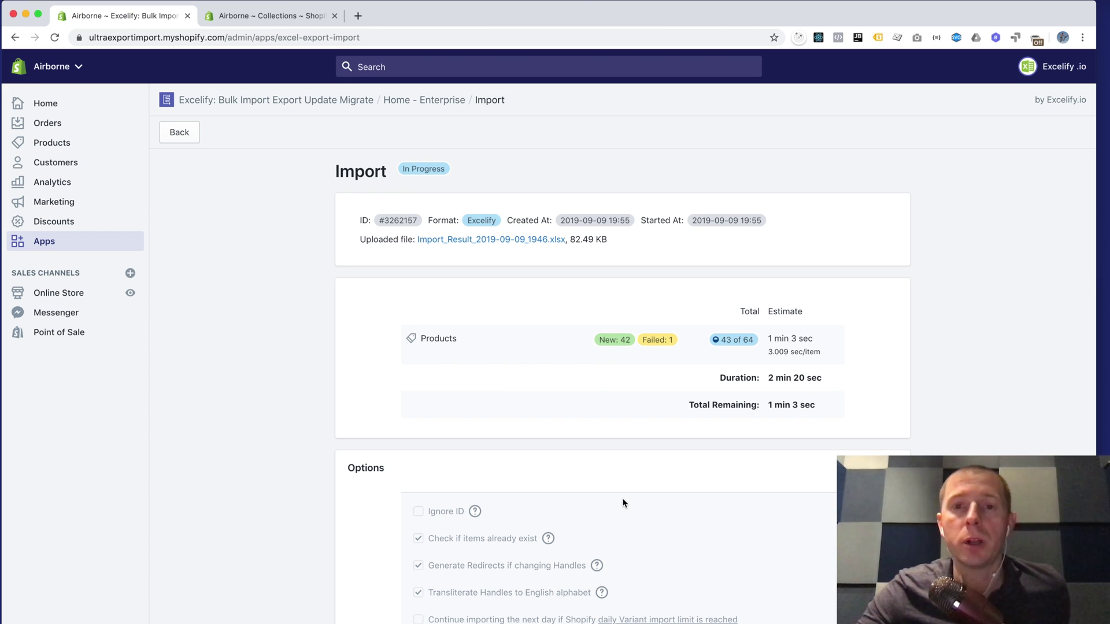
Open Shopify admin's Products list of imported Banggood items
{"action": "left_click", "coordinate": [260, 16]}
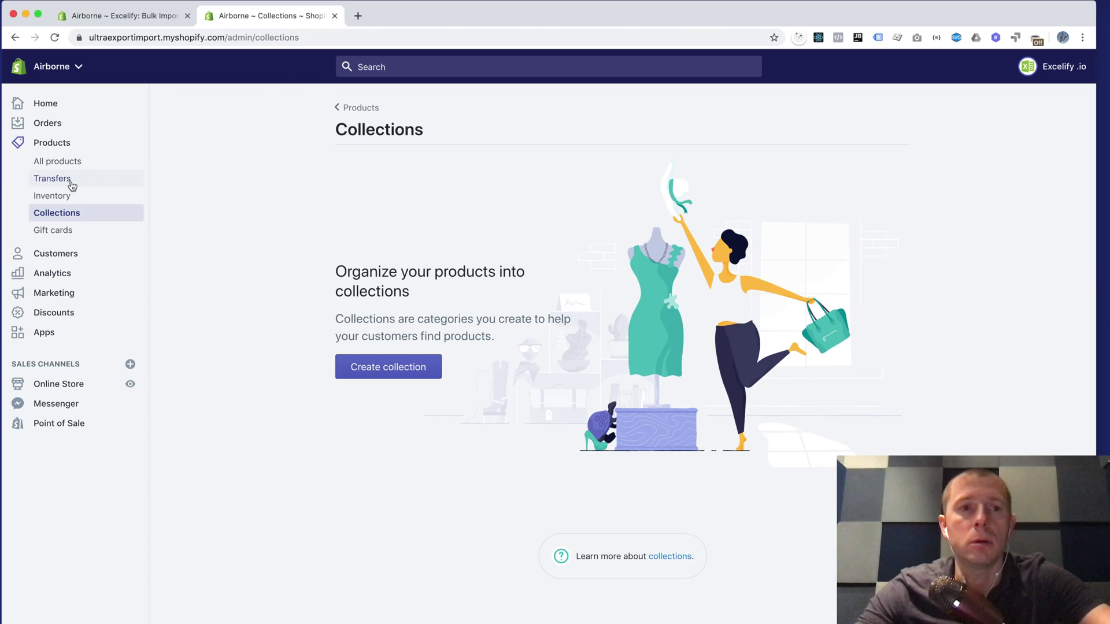
{"action": "left_click", "coordinate": [64, 144]}
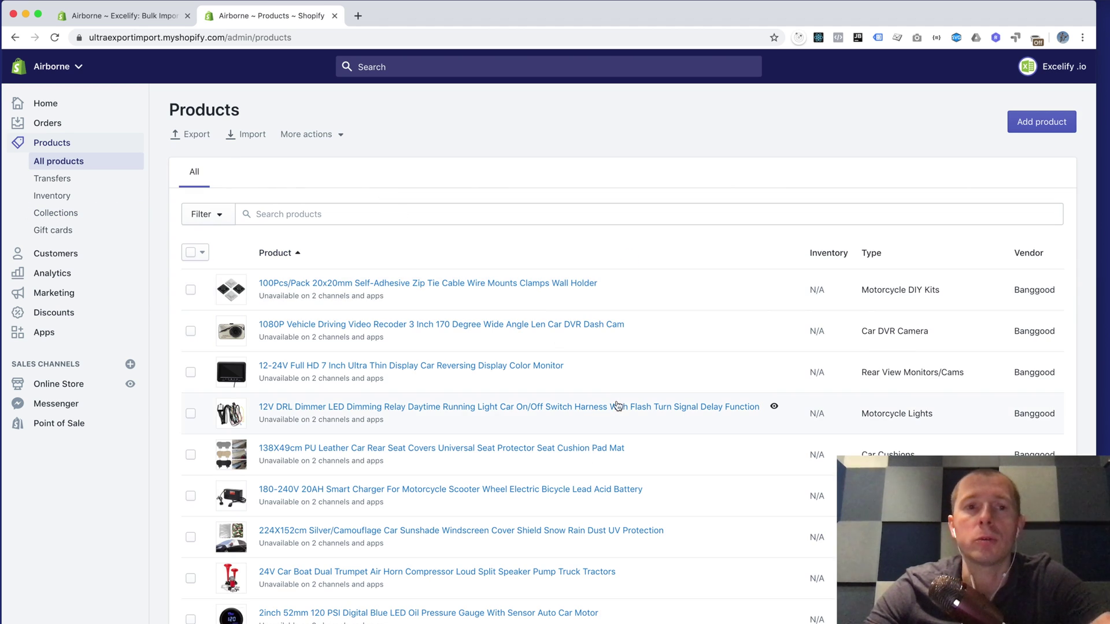
{"action": "scroll", "coordinate": [615, 399], "scroll_direction": "down", "scroll_amount": 5}
{"action": "scroll", "coordinate": [615, 399], "scroll_direction": "up", "scroll_amount": 5}
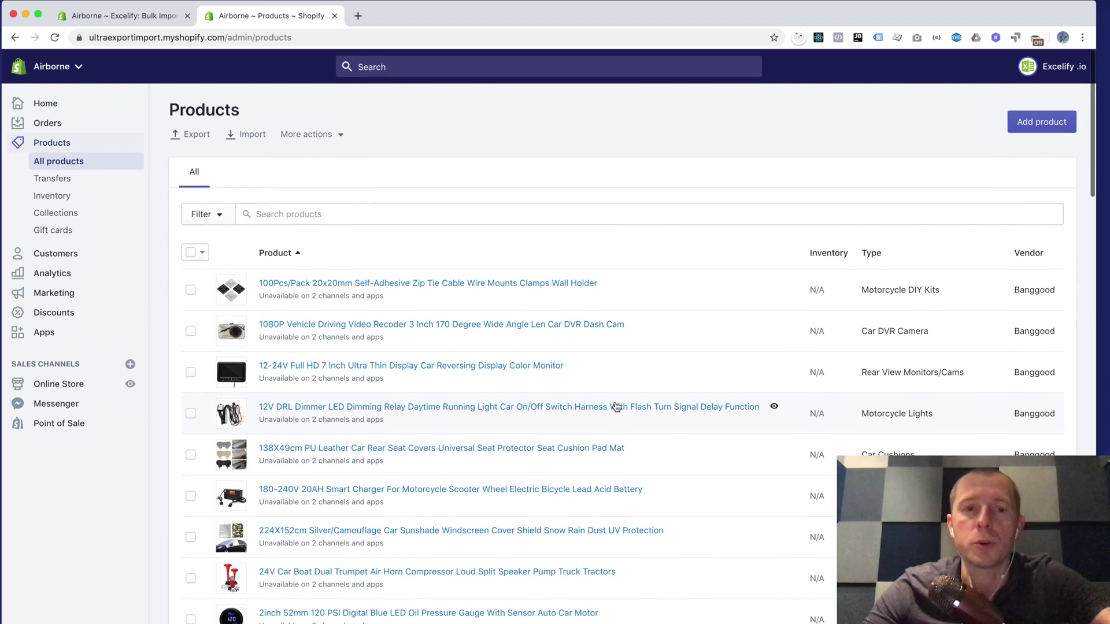
Review the zip tie wall holder clamp's imported details, then return to Products
{"action": "left_click", "coordinate": [440, 284]}
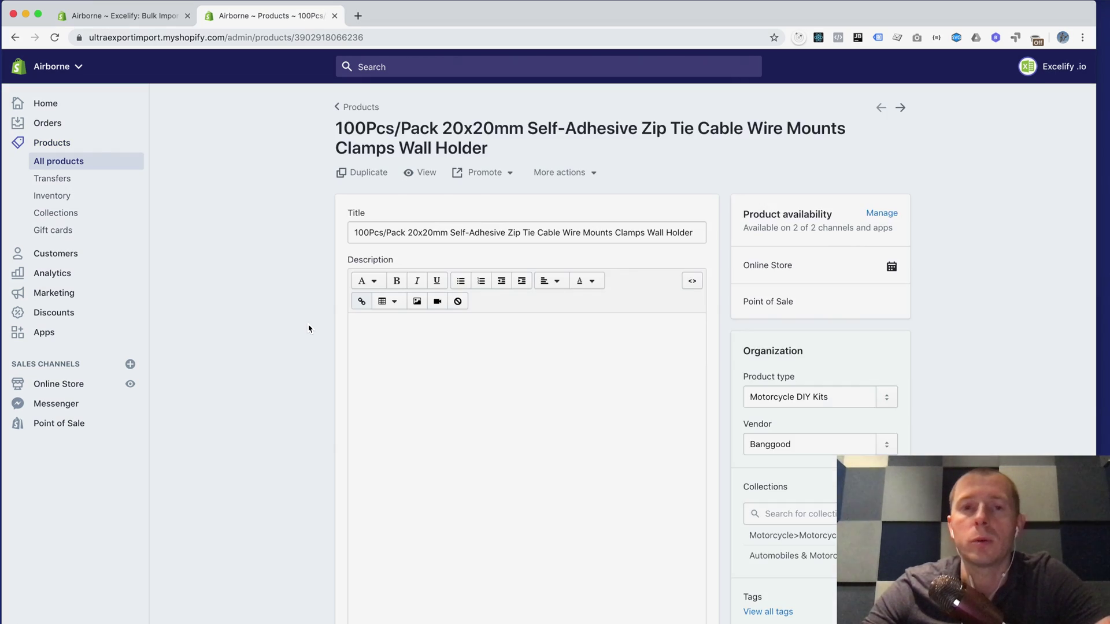
{"action": "scroll", "coordinate": [347, 336], "scroll_direction": "down", "scroll_amount": 8}
{"action": "scroll", "coordinate": [543, 444], "scroll_direction": "down", "scroll_amount": 5}
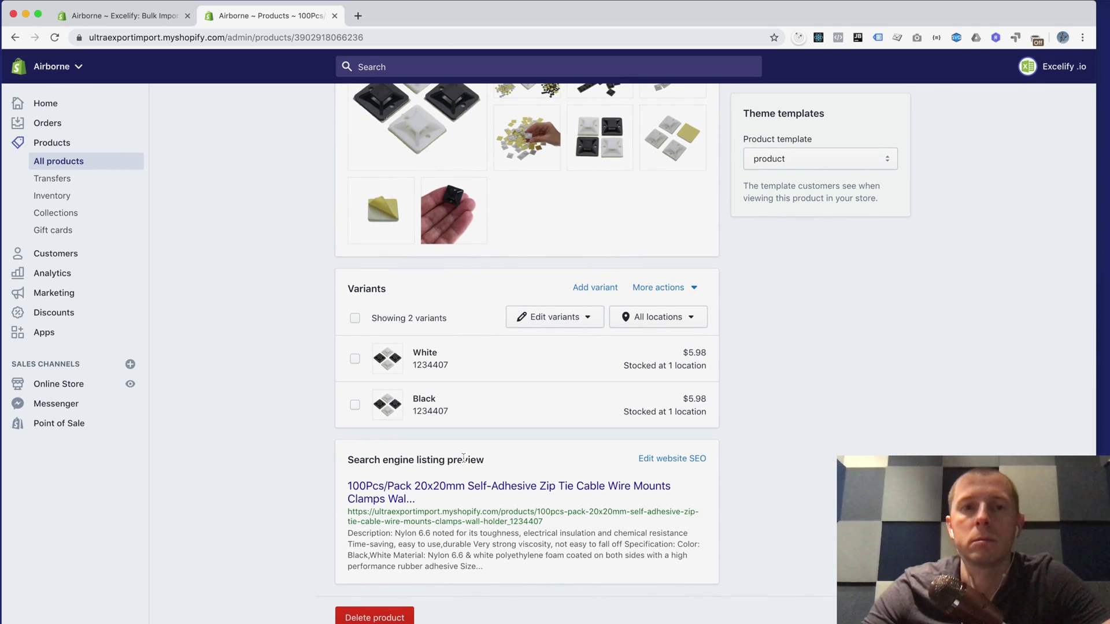
{"action": "scroll", "coordinate": [464, 459], "scroll_direction": "up", "scroll_amount": 13}
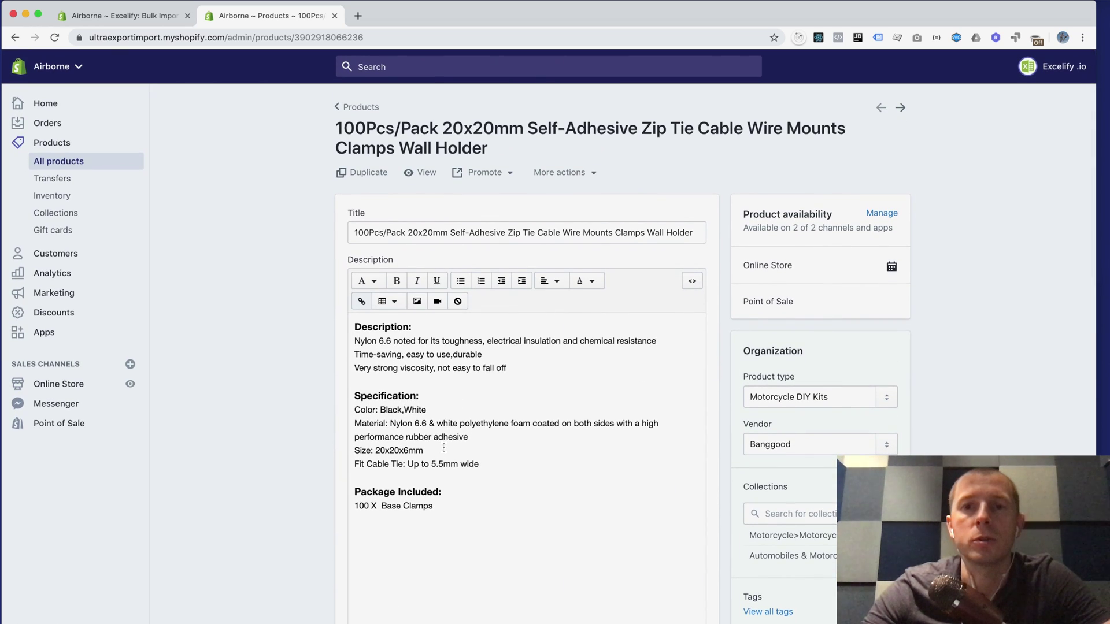
{"action": "scroll", "coordinate": [443, 448], "scroll_direction": "down", "scroll_amount": 3}
{"action": "left_click", "coordinate": [356, 106]}
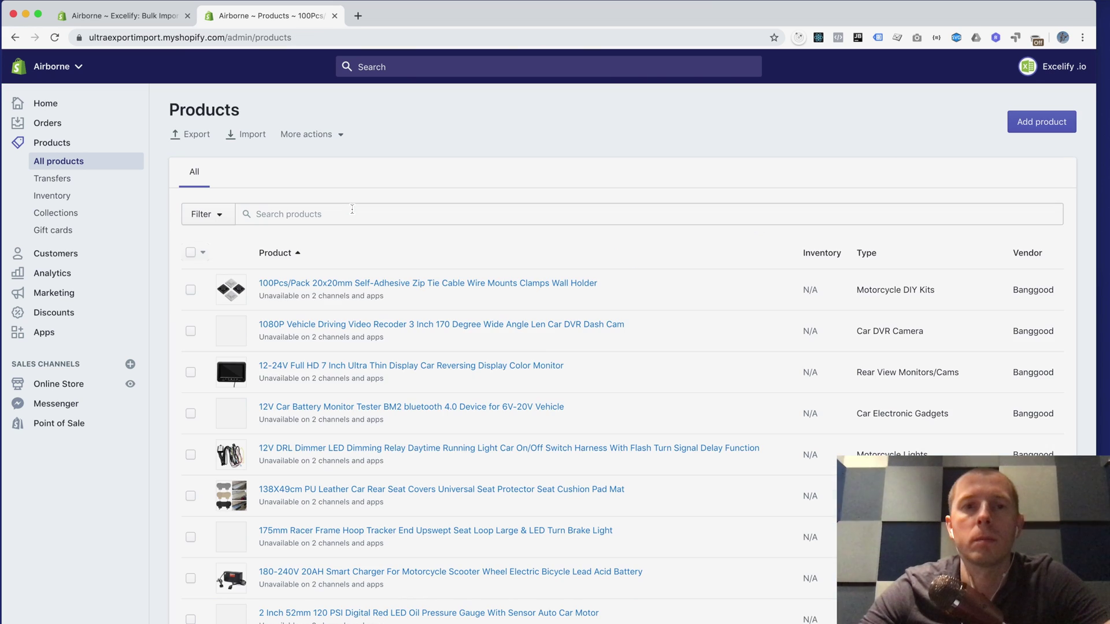
Browse Shopify's list of imported category collections
{"action": "left_click", "coordinate": [65, 215]}
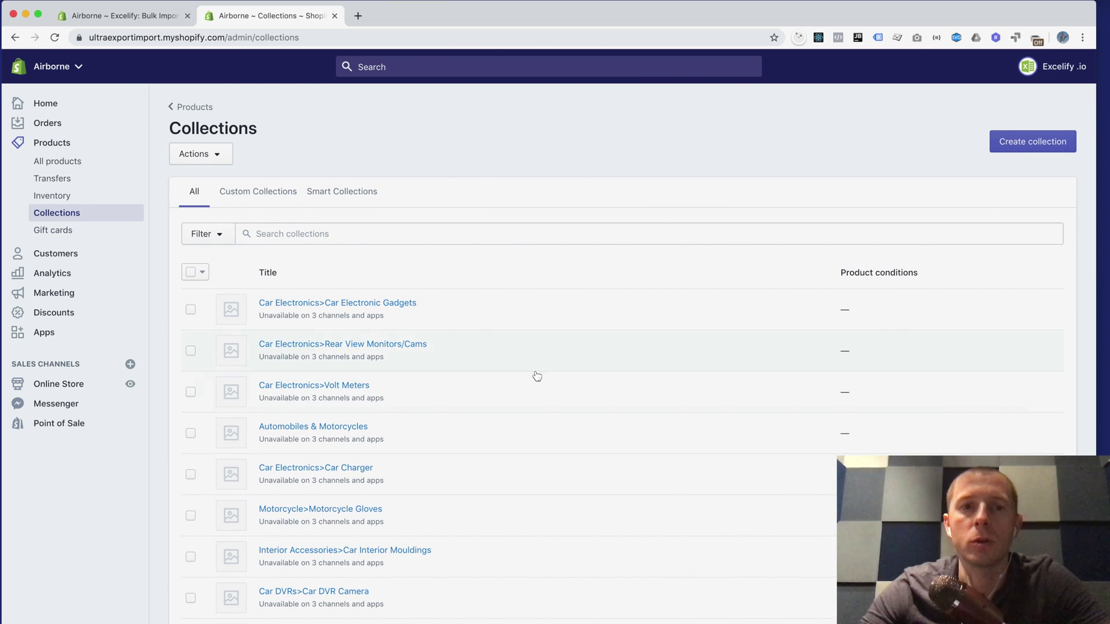
{"action": "scroll", "coordinate": [495, 390], "scroll_direction": "down", "scroll_amount": 10}
{"action": "scroll", "coordinate": [496, 385], "scroll_direction": "down", "scroll_amount": 10}
{"action": "scroll", "coordinate": [496, 374], "scroll_direction": "down", "scroll_amount": 10}
{"action": "scroll", "coordinate": [496, 371], "scroll_direction": "up", "scroll_amount": 20}
Inspect the Car Electronics>Car Electronic Gadgets collection, then go back to Excelify's import results
{"action": "left_click", "coordinate": [347, 305]}
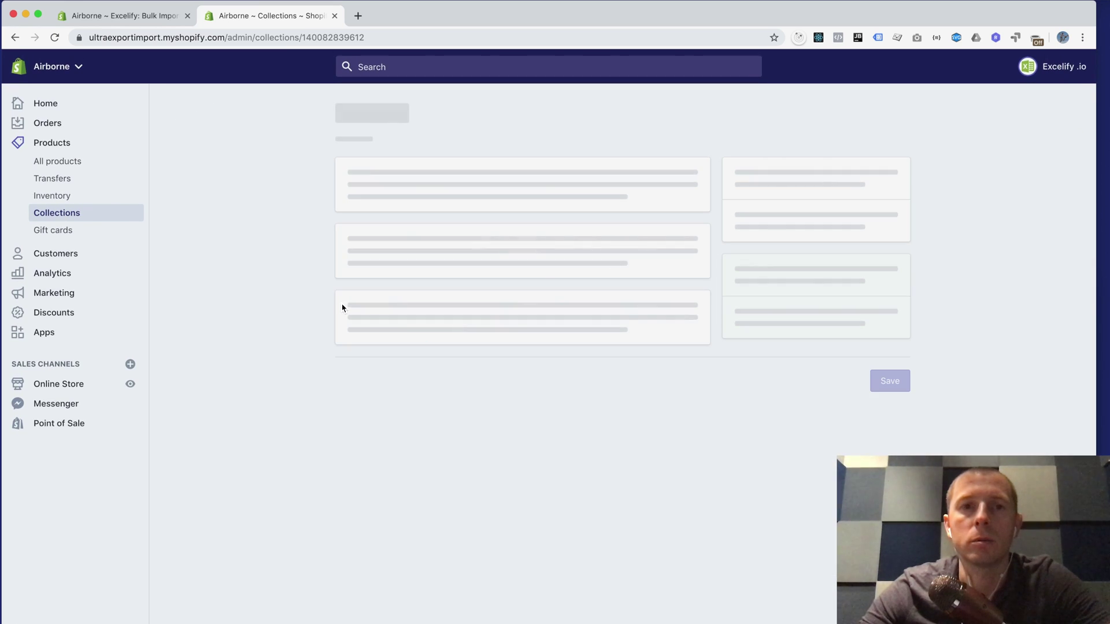
{"action": "scroll", "coordinate": [326, 352], "scroll_direction": "down", "scroll_amount": 2}
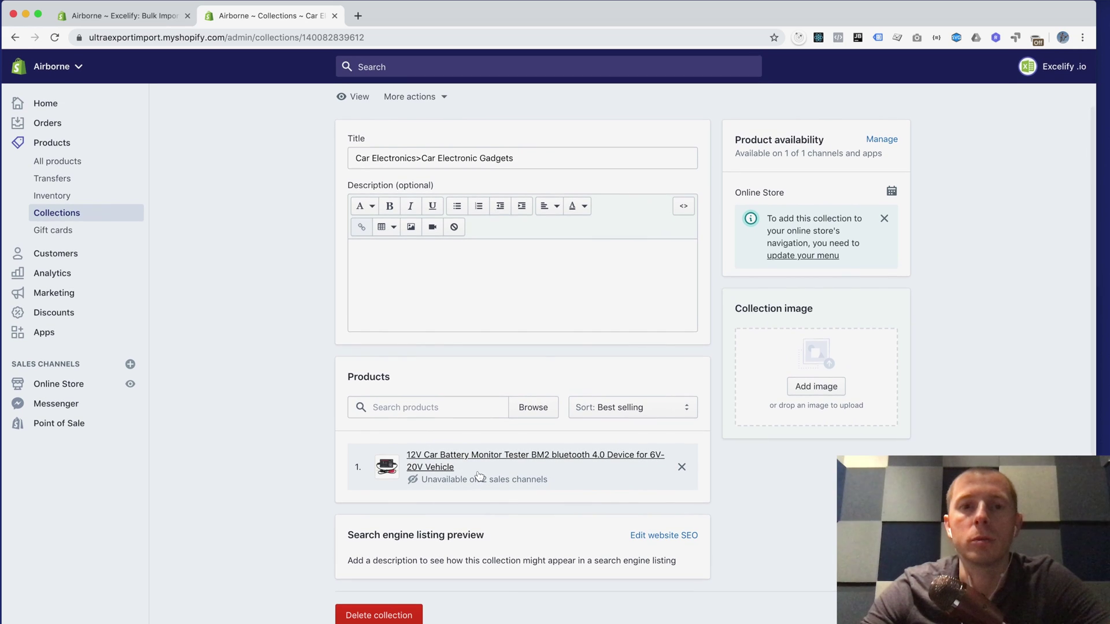
{"action": "scroll", "coordinate": [581, 204], "scroll_direction": "up", "scroll_amount": 2}
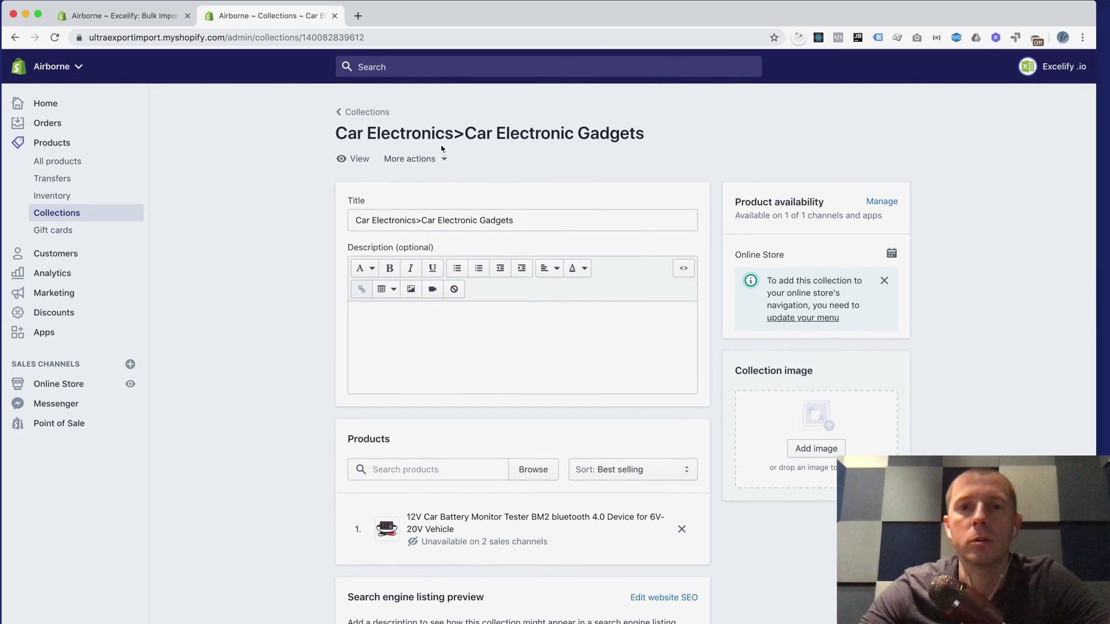
{"action": "scroll", "coordinate": [441, 149], "scroll_direction": "down", "scroll_amount": 2}
{"action": "left_click", "coordinate": [132, 20]}
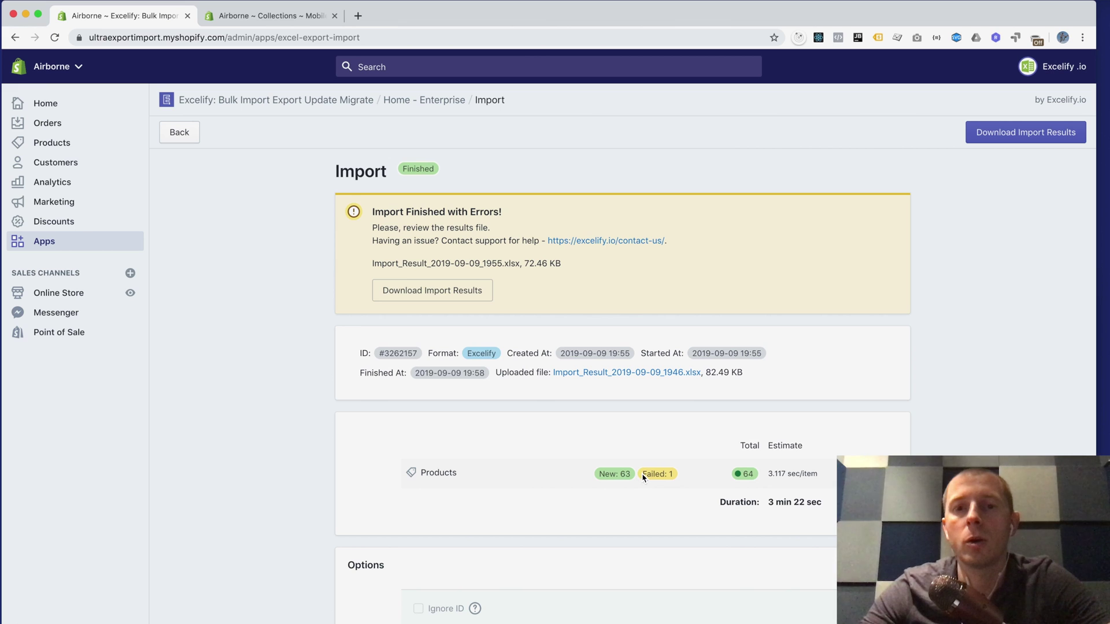
Note the Failed: 1 count and download Import_Result_2019-09-09_1955.xlsx
{"action": "left_click_drag", "start_coordinate": [644, 477], "coordinate": [668, 474]}
{"action": "left_click", "coordinate": [675, 482]}
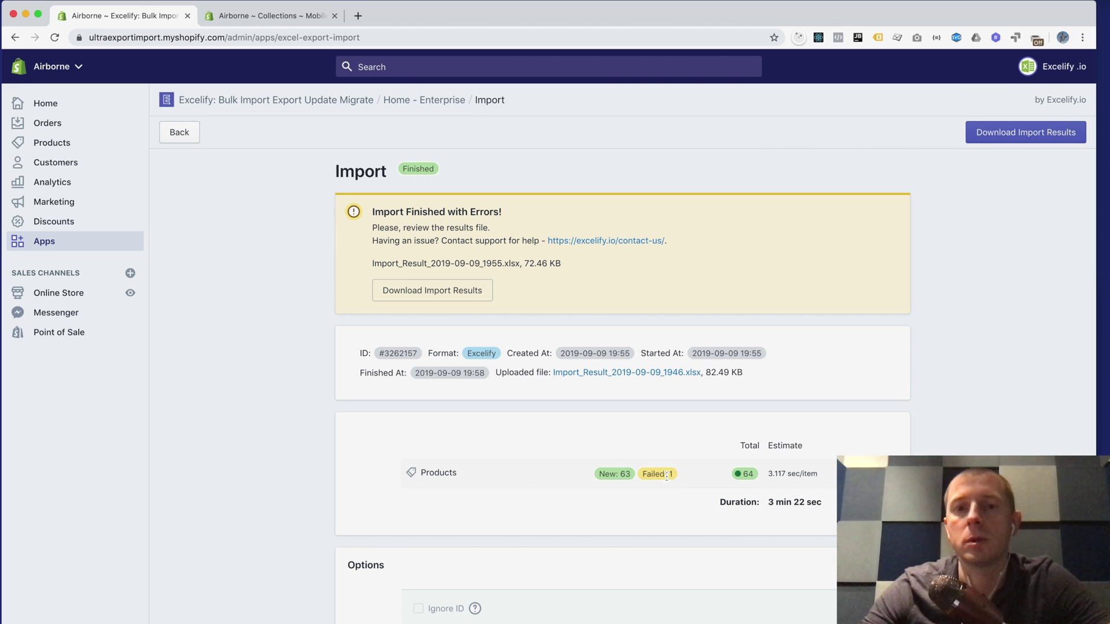
{"action": "left_click", "coordinate": [441, 295]}
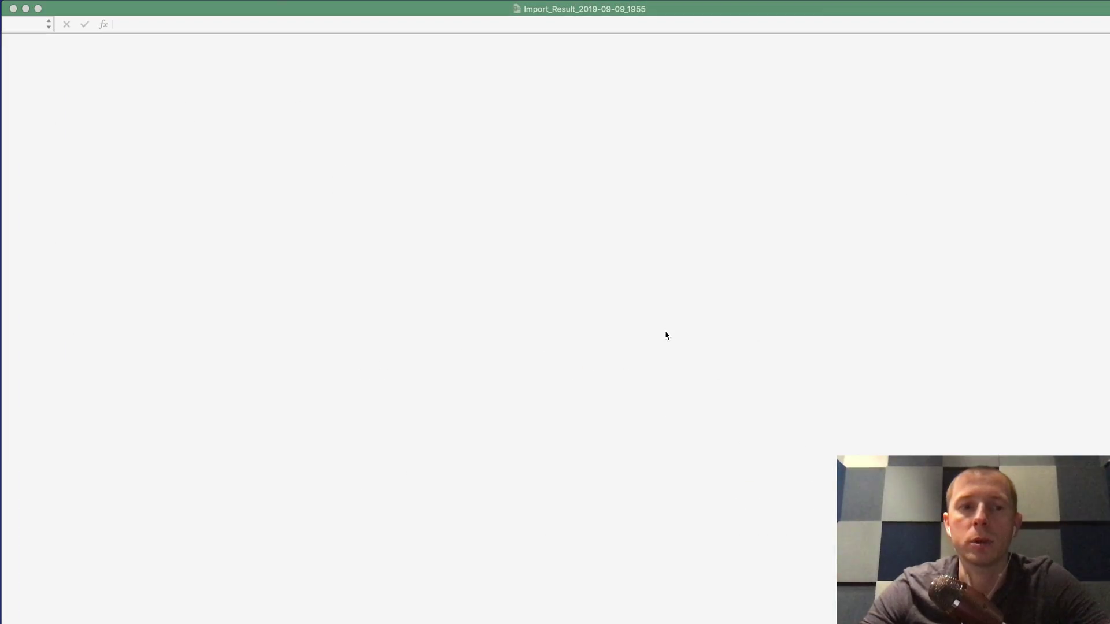
Scroll to the Import Result and Import Comment columns and check the first product's comment
{"action": "scroll", "coordinate": [686, 328], "scroll_direction": "right", "scroll_amount": 15}
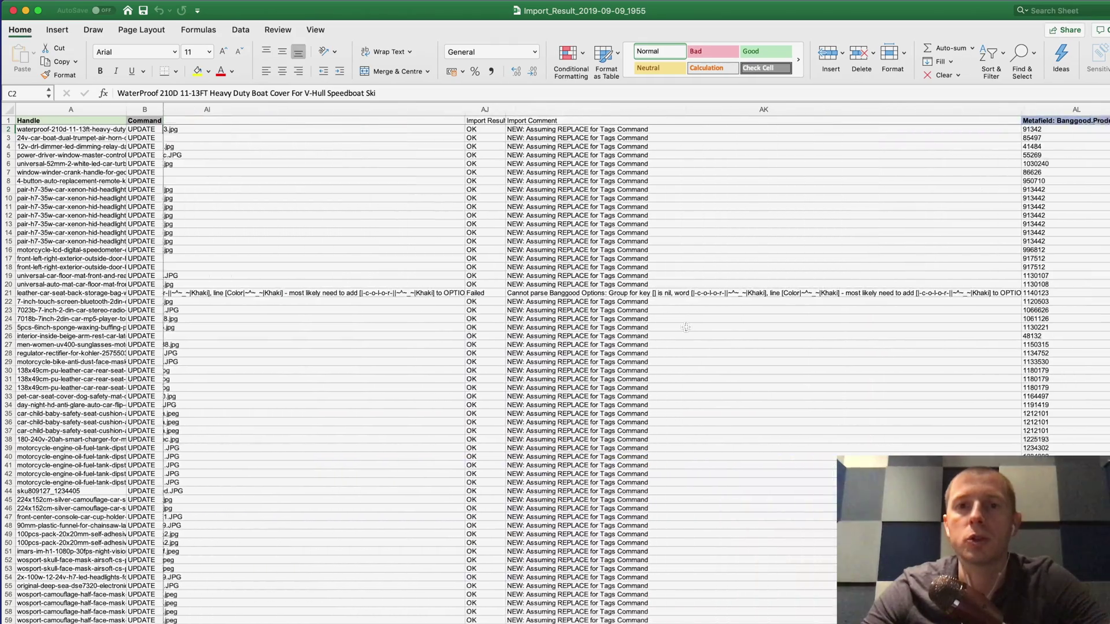
{"action": "scroll", "coordinate": [687, 327], "scroll_direction": "right", "scroll_amount": 3}
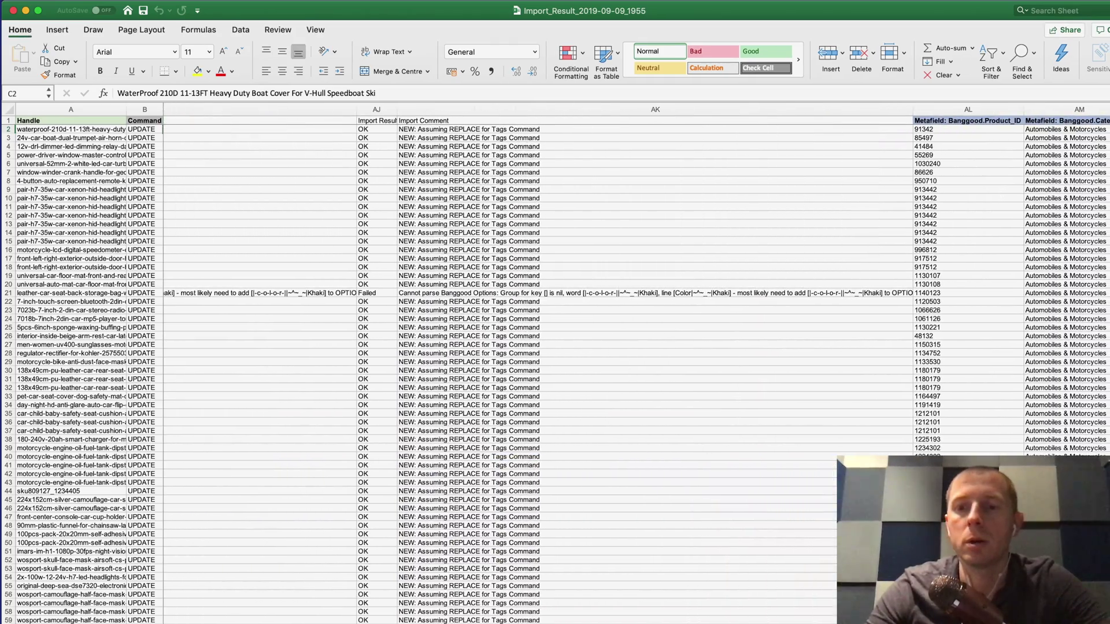
{"action": "scroll", "coordinate": [609, 208], "scroll_direction": "left", "scroll_amount": 10}
{"action": "scroll", "coordinate": [608, 208], "scroll_direction": "right", "scroll_amount": 10}
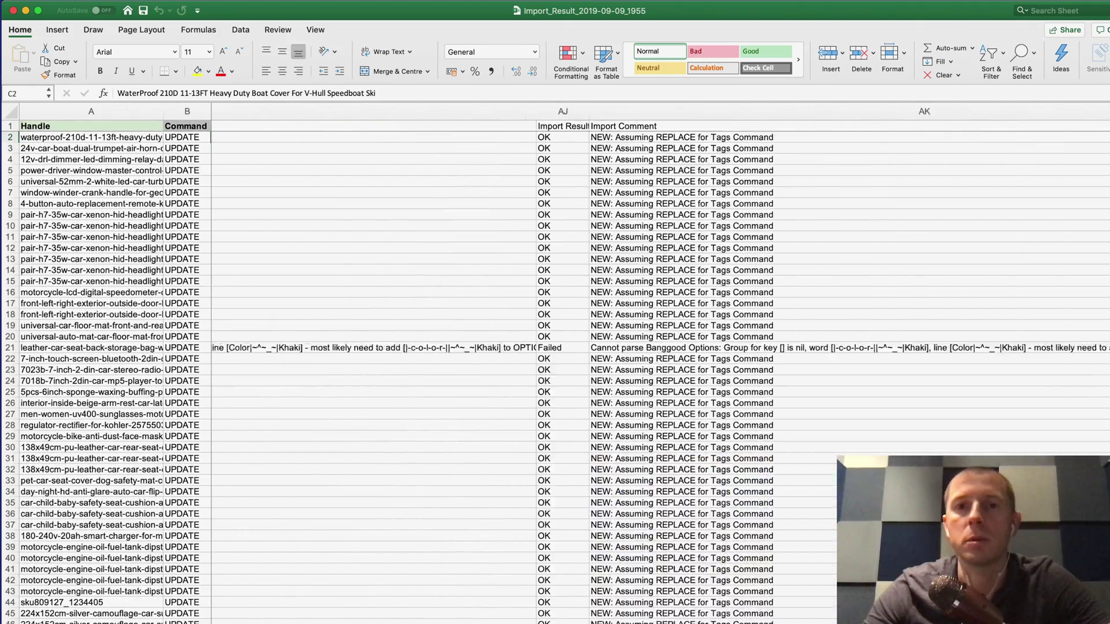
{"action": "scroll", "coordinate": [608, 208], "scroll_direction": "up", "scroll_amount": 3}
{"action": "left_click", "coordinate": [475, 137]}
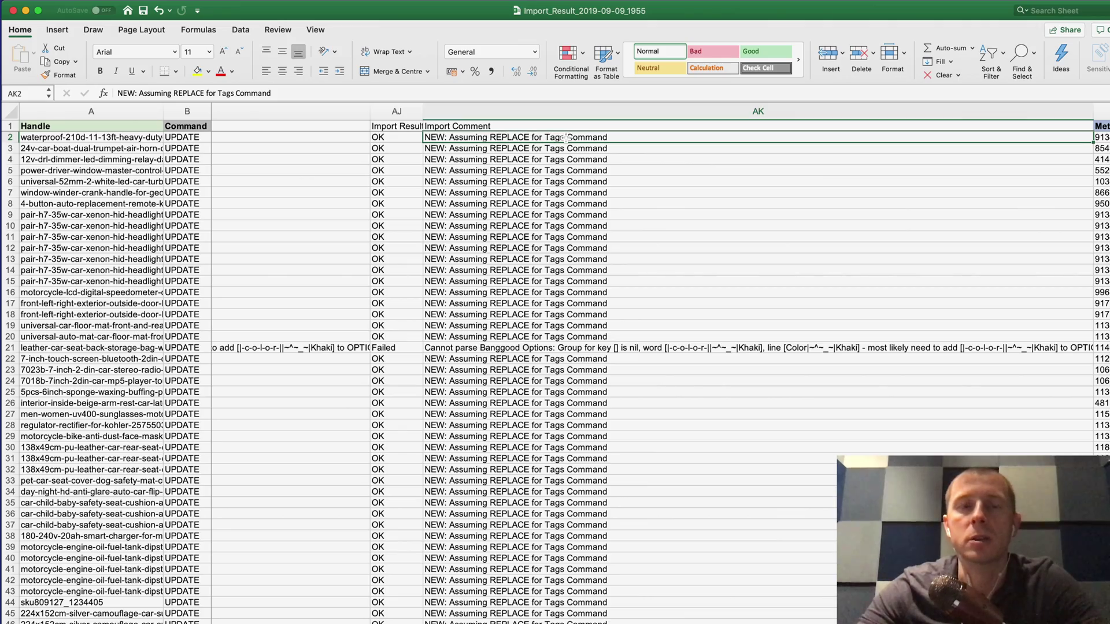
Find failed row 21 and read its Banggood Options parse error in AK21
{"action": "scroll", "coordinate": [544, 149], "scroll_direction": "left", "scroll_amount": 5}
{"action": "scroll", "coordinate": [546, 151], "scroll_direction": "left", "scroll_amount": 10}
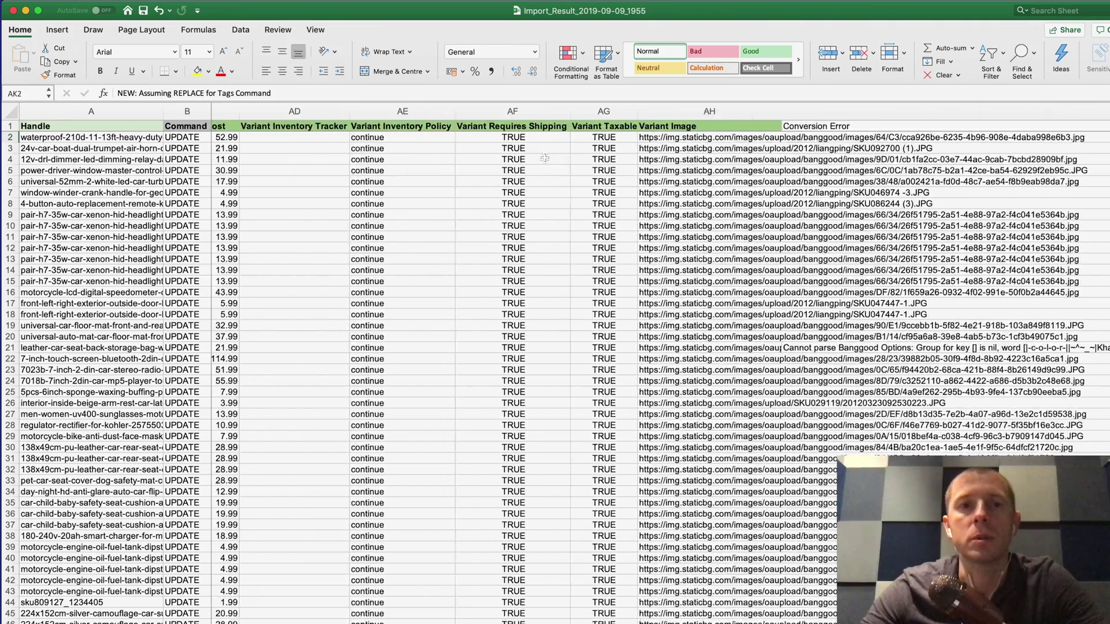
{"action": "scroll", "coordinate": [542, 166], "scroll_direction": "right", "scroll_amount": 10}
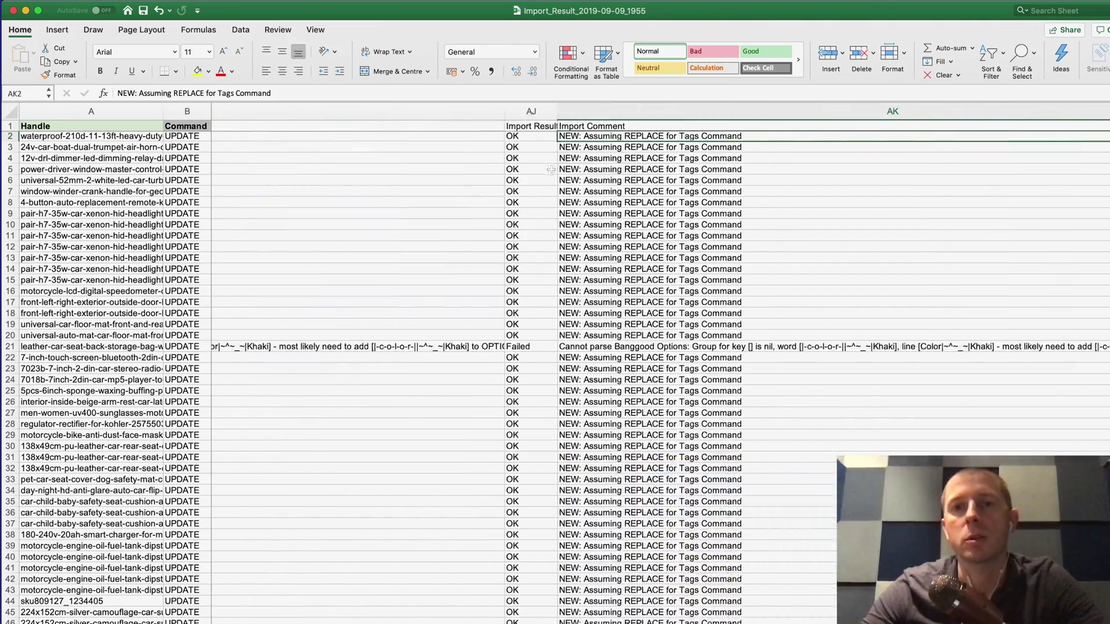
{"action": "scroll", "coordinate": [705, 212], "scroll_direction": "down", "scroll_amount": 20}
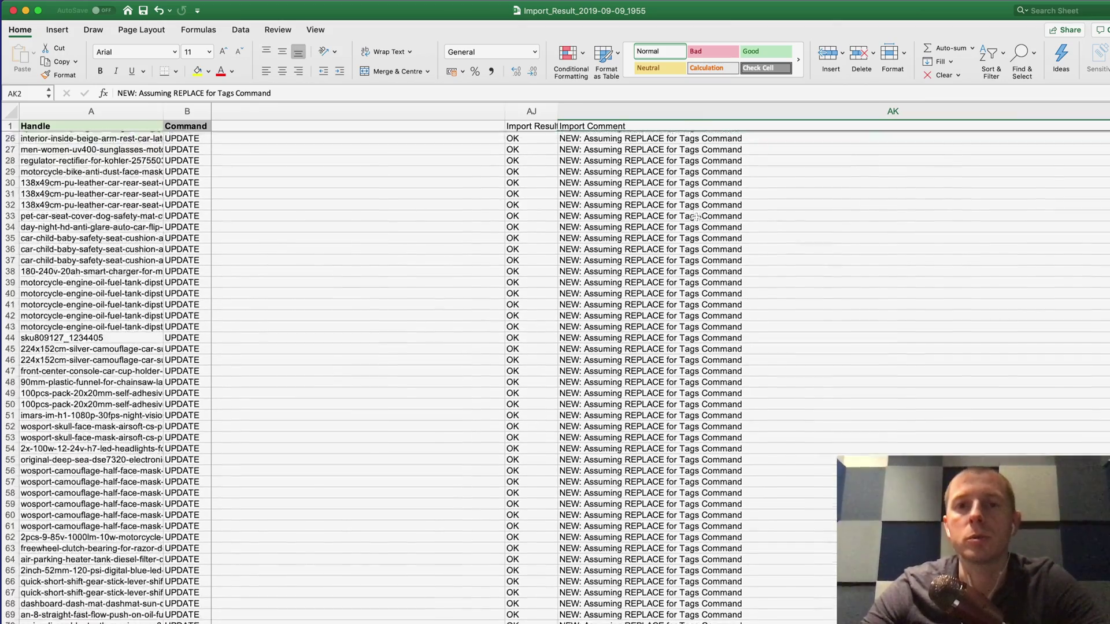
{"action": "scroll", "coordinate": [695, 227], "scroll_direction": "down", "scroll_amount": 5}
{"action": "scroll", "coordinate": [691, 228], "scroll_direction": "up", "scroll_amount": 20}
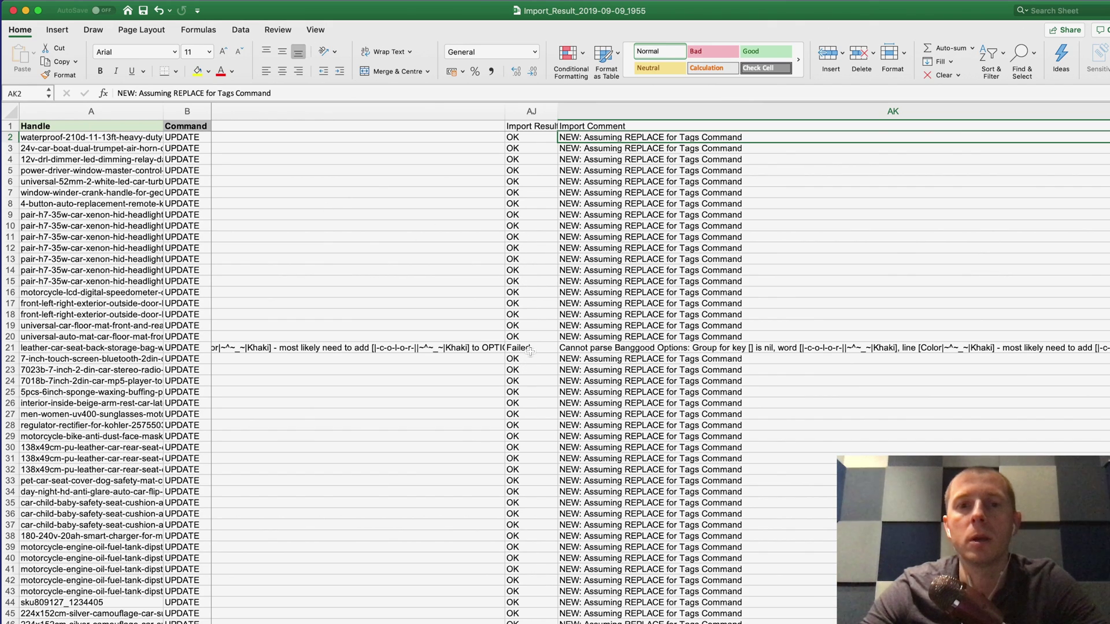
{"action": "left_click_drag", "start_coordinate": [529, 347], "coordinate": [598, 350]}
{"action": "left_click", "coordinate": [599, 349]}
{"action": "scroll", "coordinate": [635, 327], "scroll_direction": "right", "scroll_amount": 5}
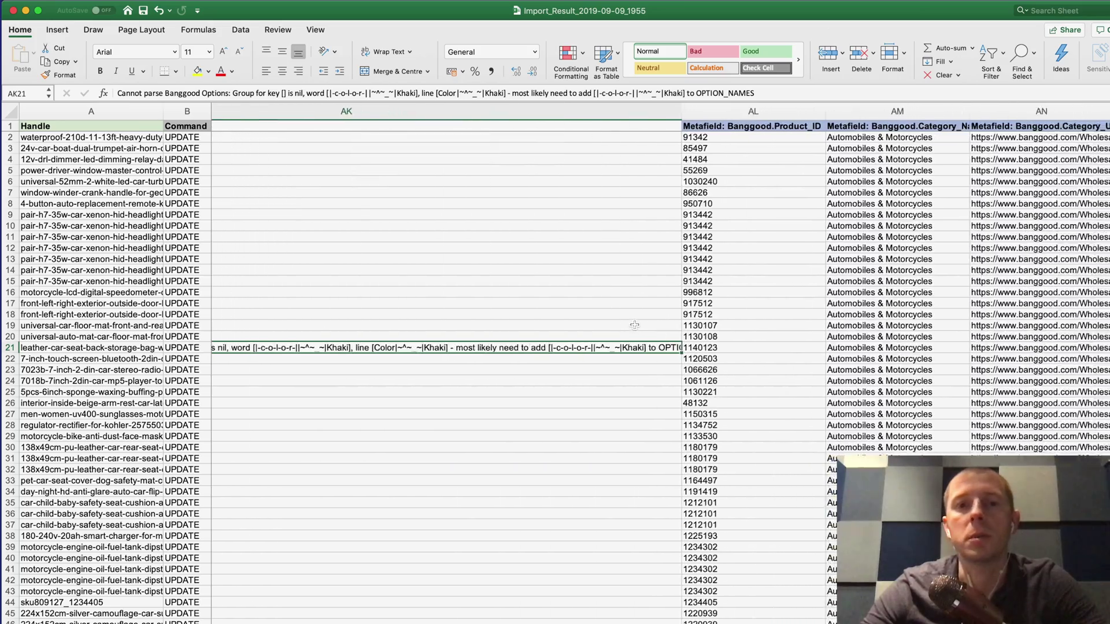
{"action": "scroll", "coordinate": [578, 326], "scroll_direction": "left", "scroll_amount": 7}
{"action": "scroll", "coordinate": [549, 323], "scroll_direction": "left", "scroll_amount": 10}
Return to Shopify's Products list and scroll through imported items like volt meter gauges and headlights
{"action": "scroll", "coordinate": [559, 322], "scroll_direction": "left", "scroll_amount": 6}
{"action": "key", "text": "super+Tab"}
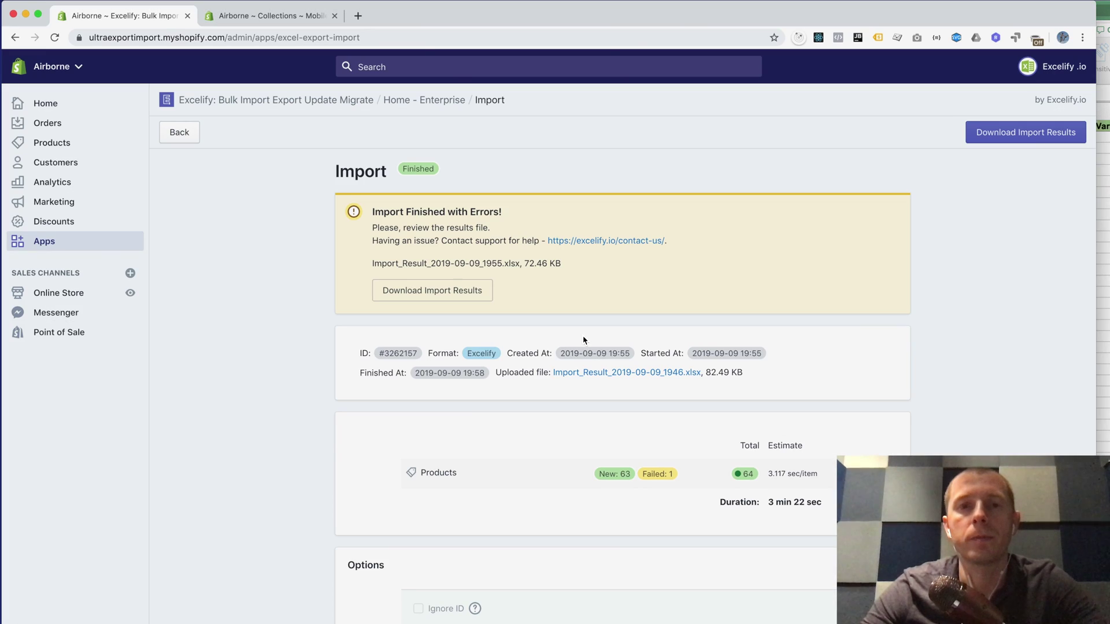
{"action": "left_click", "coordinate": [272, 16]}
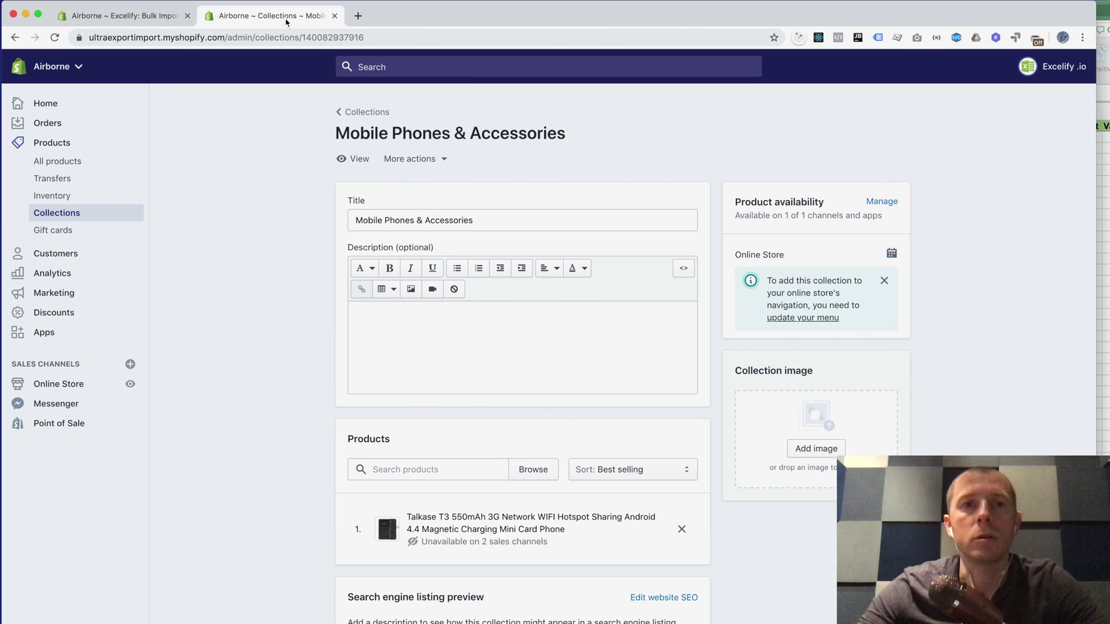
{"action": "left_click", "coordinate": [365, 112]}
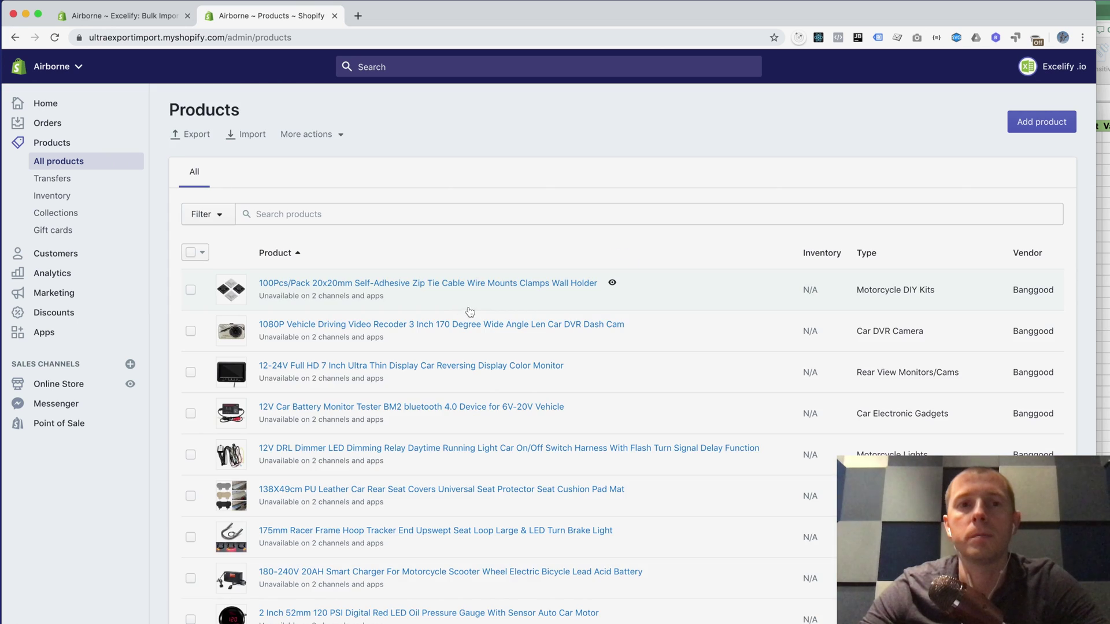
{"action": "scroll", "coordinate": [547, 378], "scroll_direction": "down", "scroll_amount": 4}
{"action": "scroll", "coordinate": [547, 378], "scroll_direction": "down", "scroll_amount": 10}
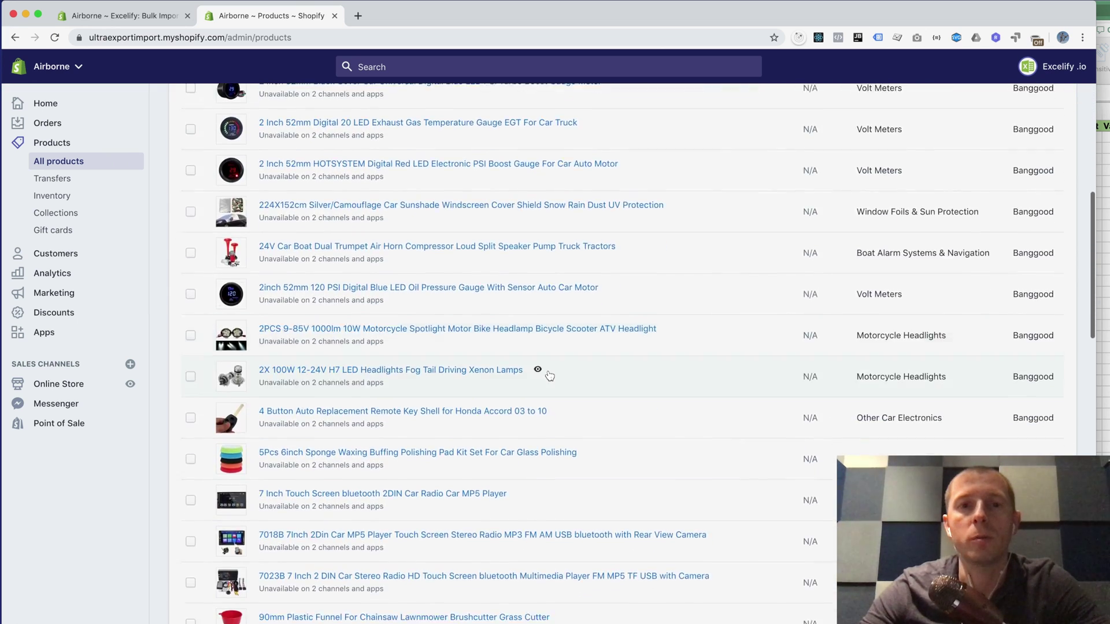
{"action": "scroll", "coordinate": [551, 375], "scroll_direction": "down", "scroll_amount": 10}
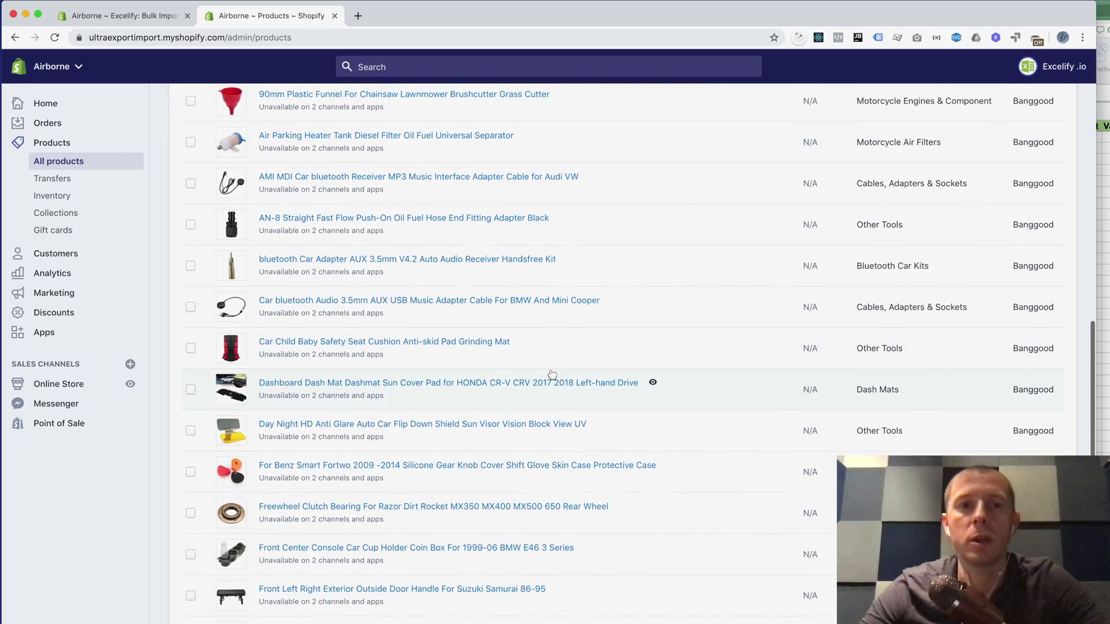
{"action": "scroll", "coordinate": [565, 376], "scroll_direction": "down", "scroll_amount": 6}
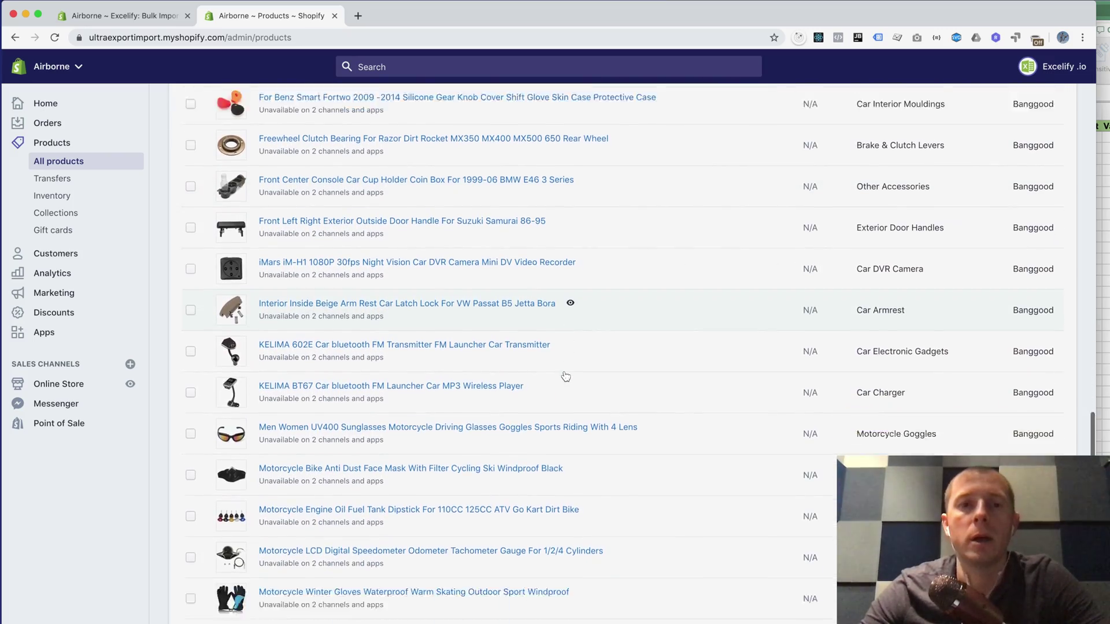
{"action": "scroll", "coordinate": [572, 370], "scroll_direction": "up", "scroll_amount": 5}
{"action": "scroll", "coordinate": [572, 371], "scroll_direction": "up", "scroll_amount": 15}
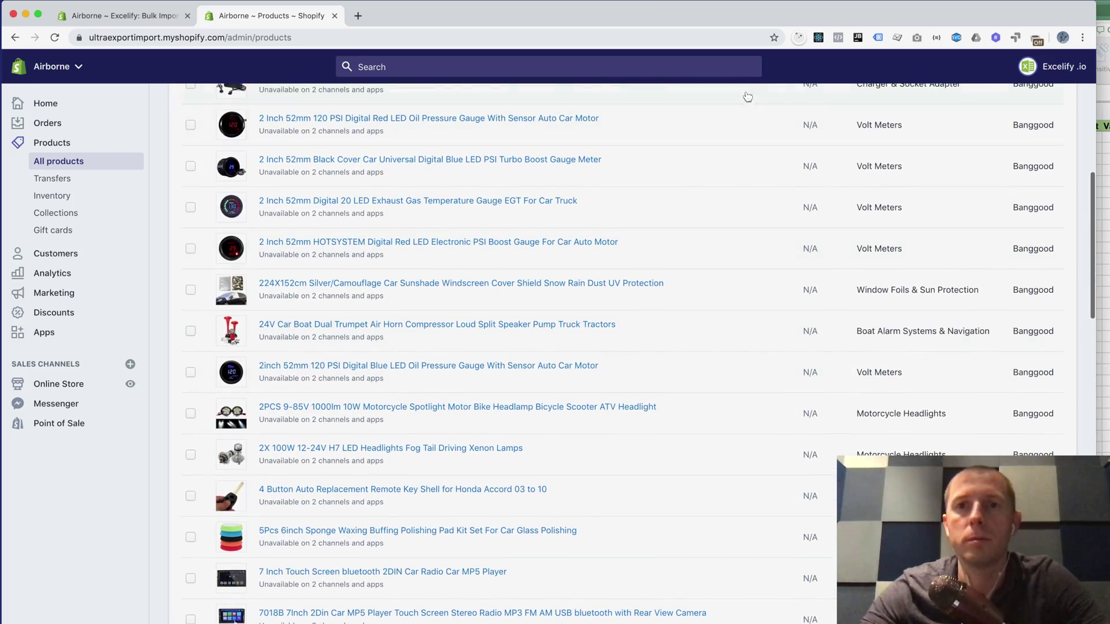